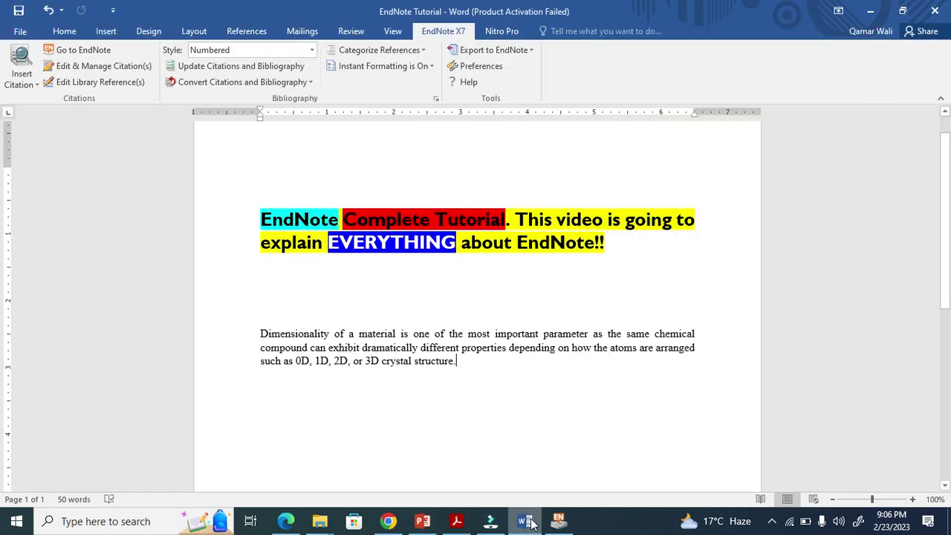
Select the dimensionality paragraph and reposition the insertion point, returning to the EndNote X7 tab.
double_click(250, 329)
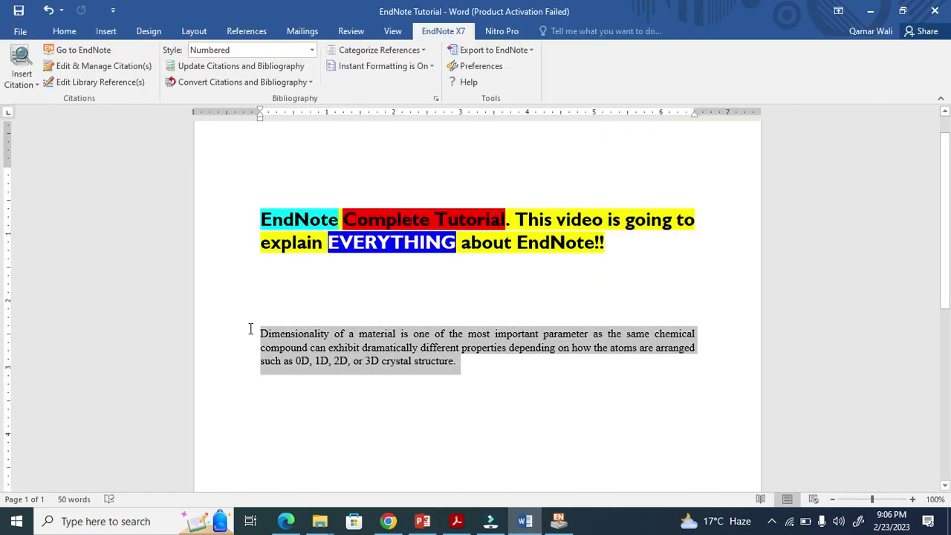
left_click(427, 383)
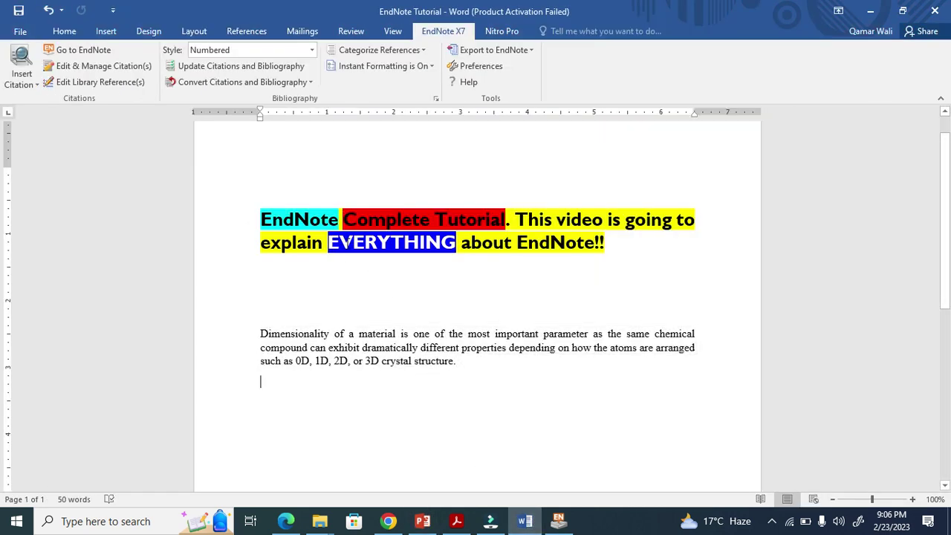
left_click(464, 276)
left_click(401, 31)
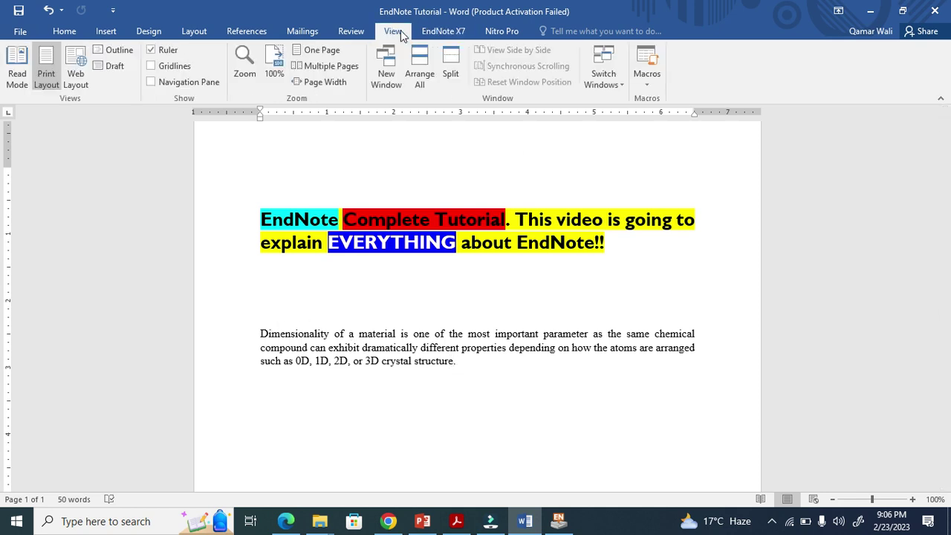
left_click(441, 33)
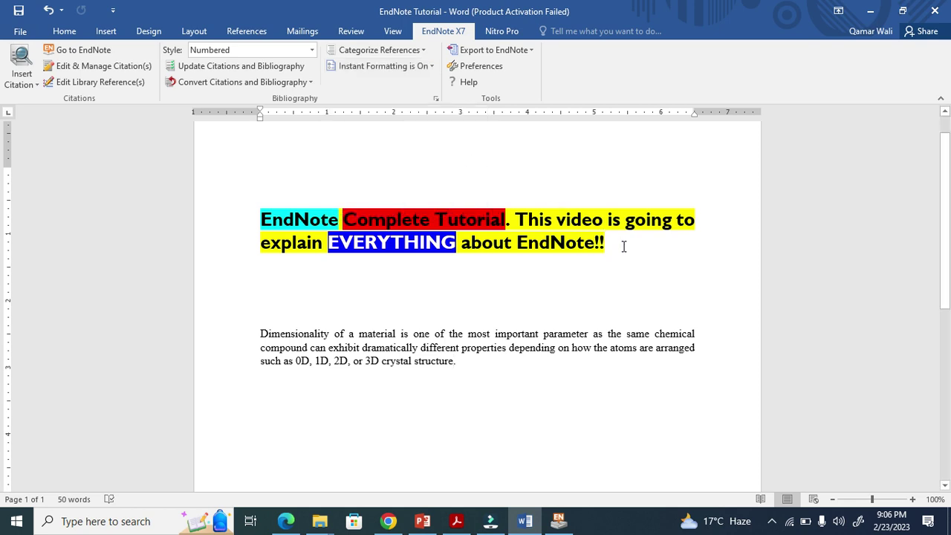
Turn EndNote Instant Formatting off and then back on.
left_click(405, 66)
left_click(415, 85)
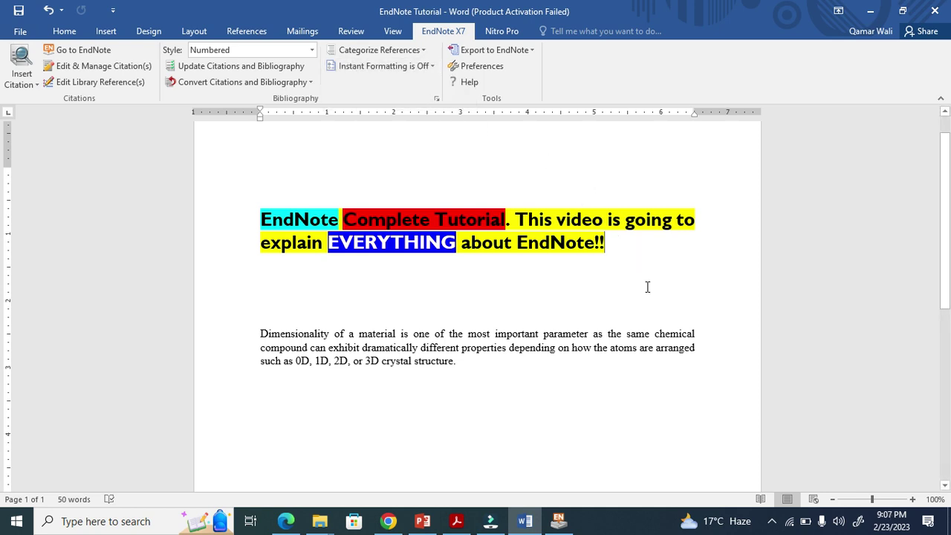
left_click(422, 66)
left_click(418, 85)
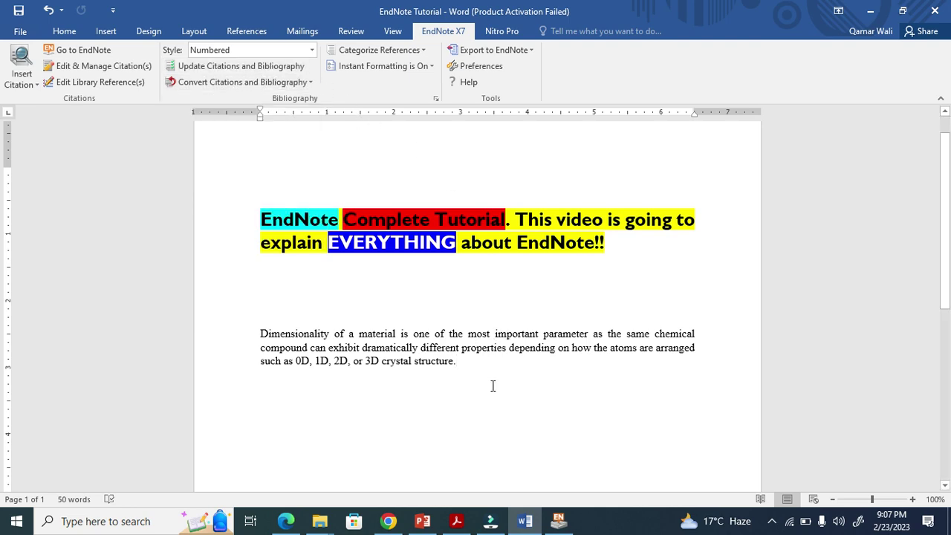
Open the linked library and try Edit & Manage Citations, dismissing the no-editable-citations message.
left_click(74, 50)
left_click(524, 521)
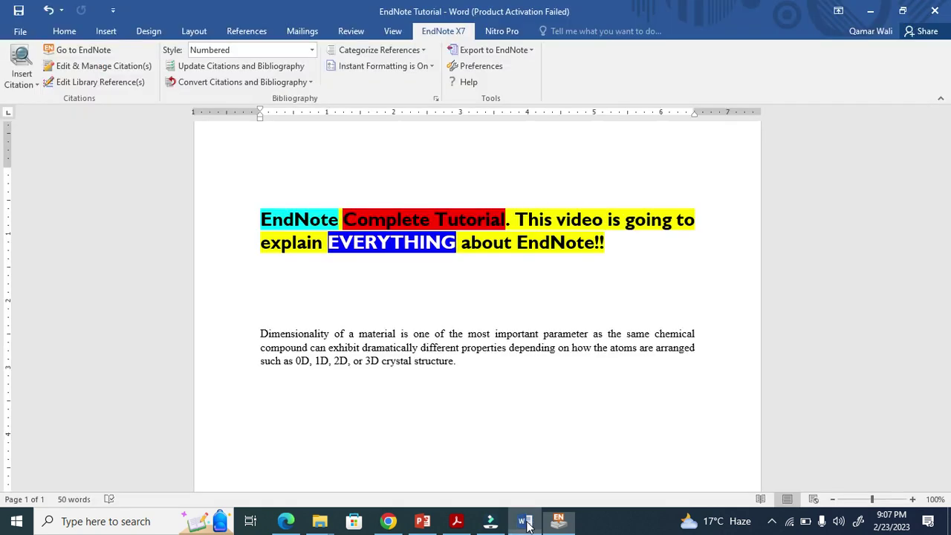
left_click(104, 67)
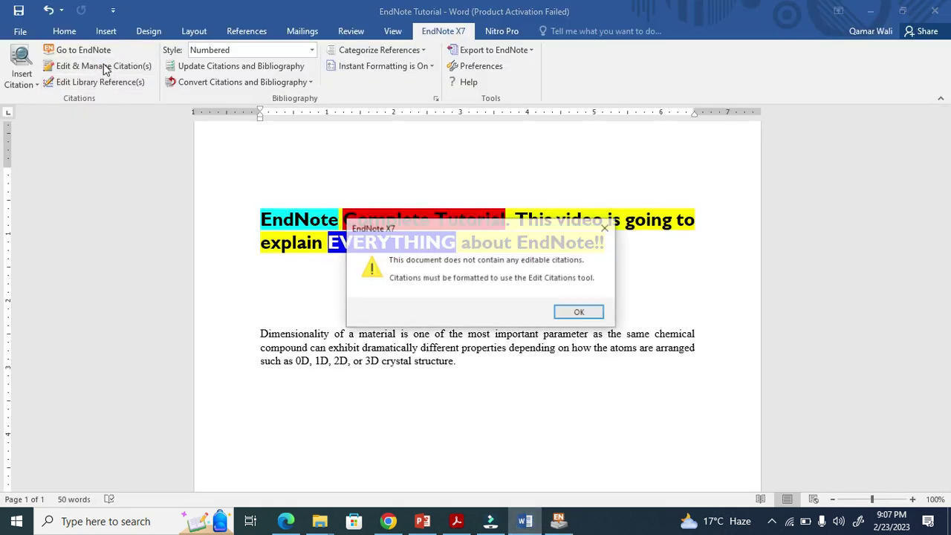
left_click(606, 230)
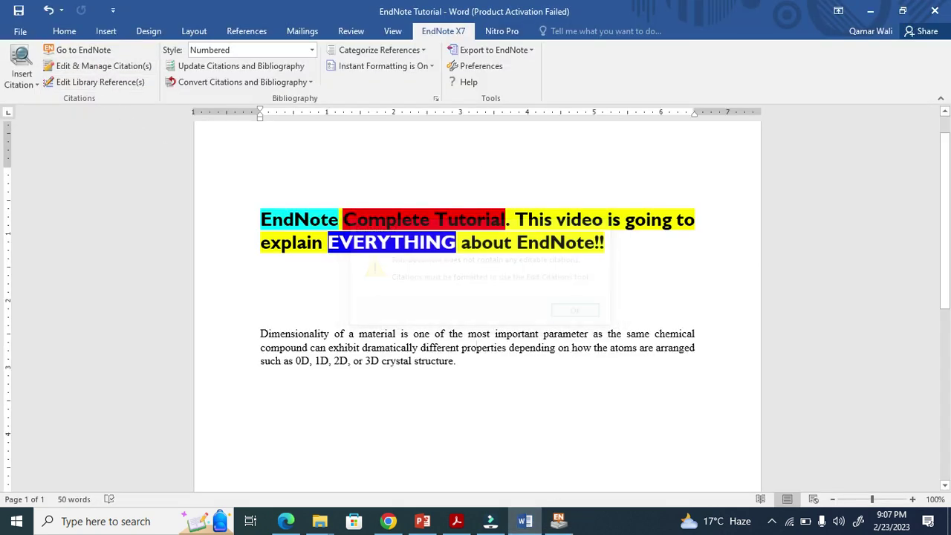
left_click(560, 526)
left_click(560, 528)
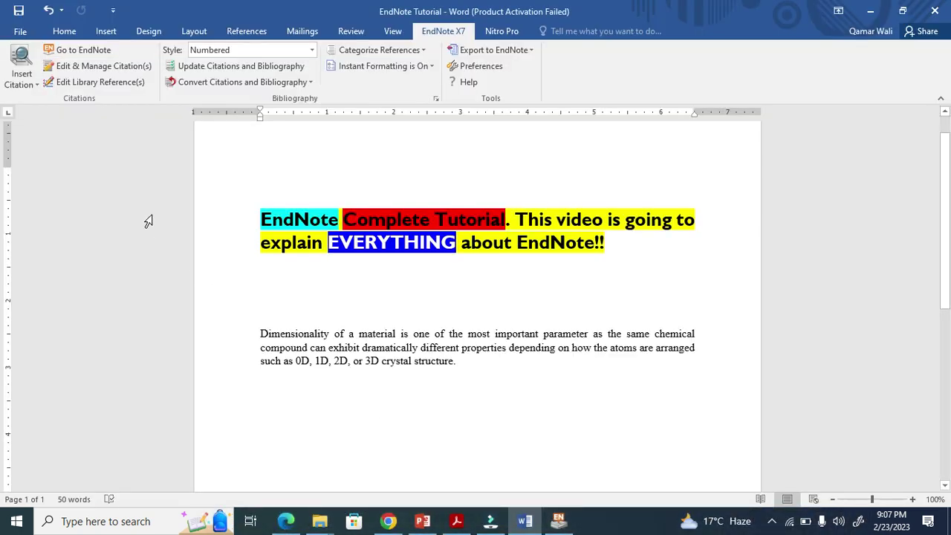
Check the Export to EndNote options without choosing one, then bring the empty 2D library forward.
left_click(532, 50)
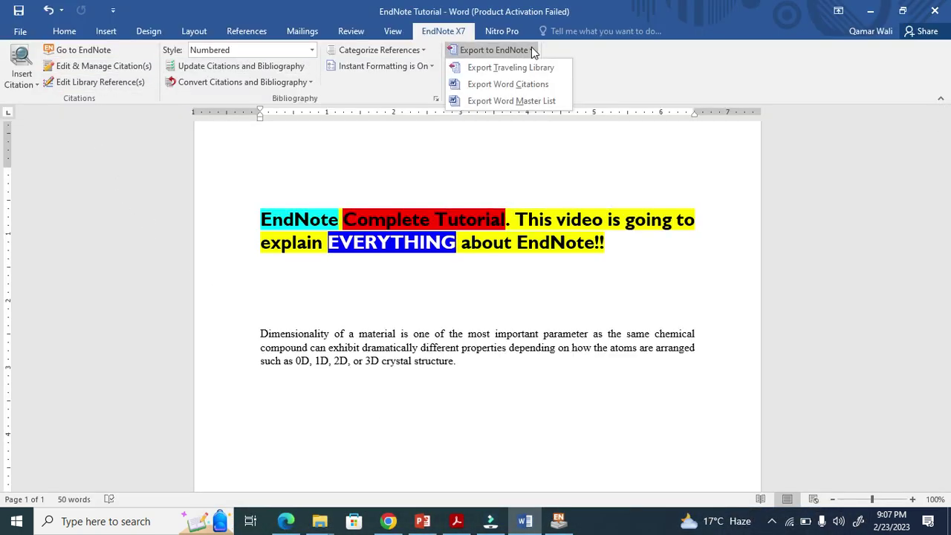
left_click(502, 298)
left_click(559, 520)
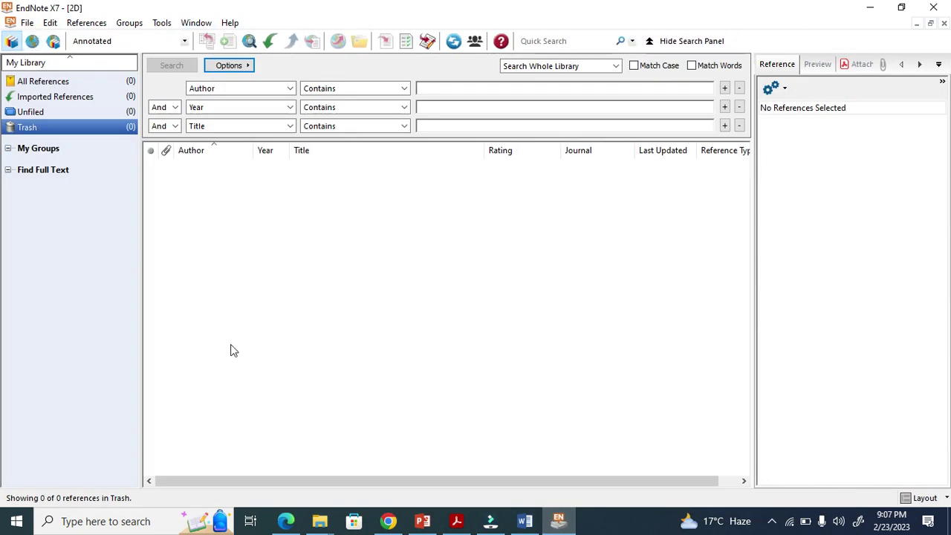
Colour the 'Basic setup of EndNote' line on the PowerPoint outline slide green.
left_click(388, 521)
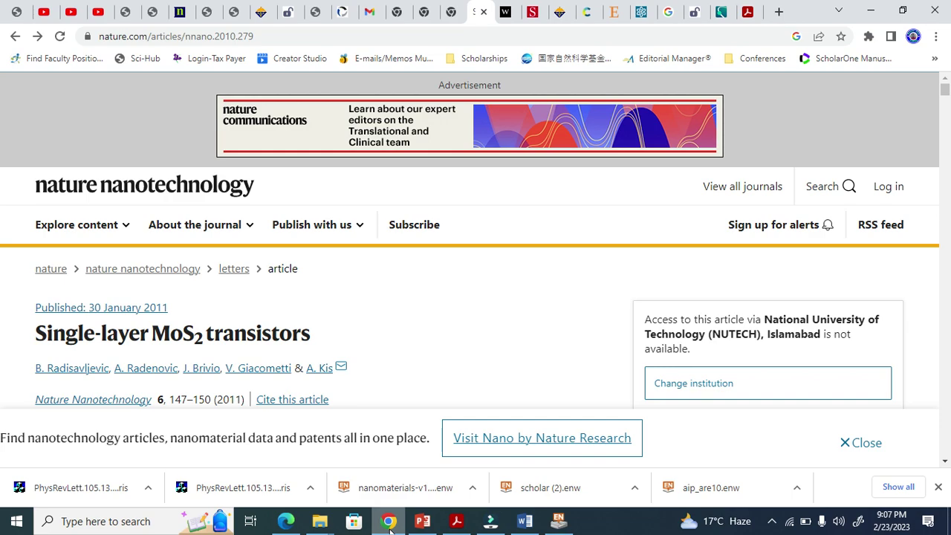
left_click(524, 521)
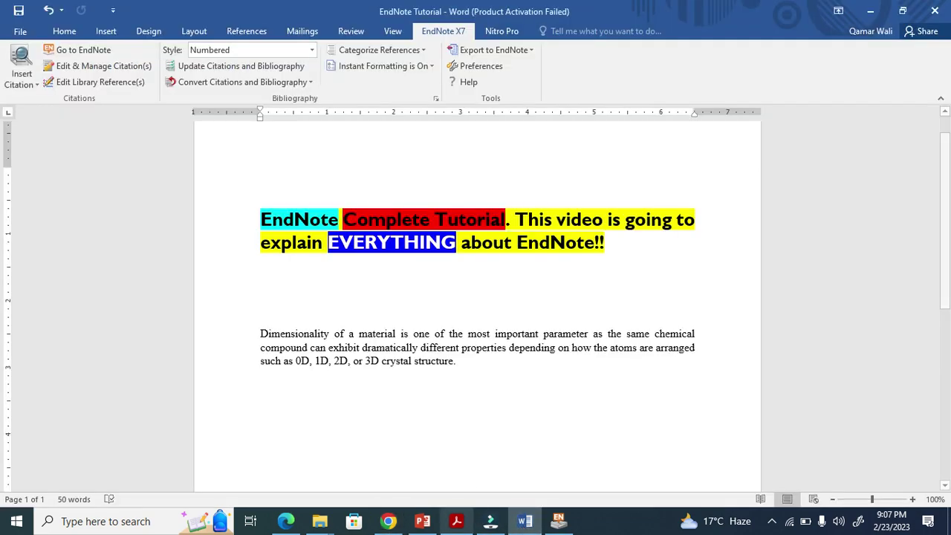
left_click(423, 521)
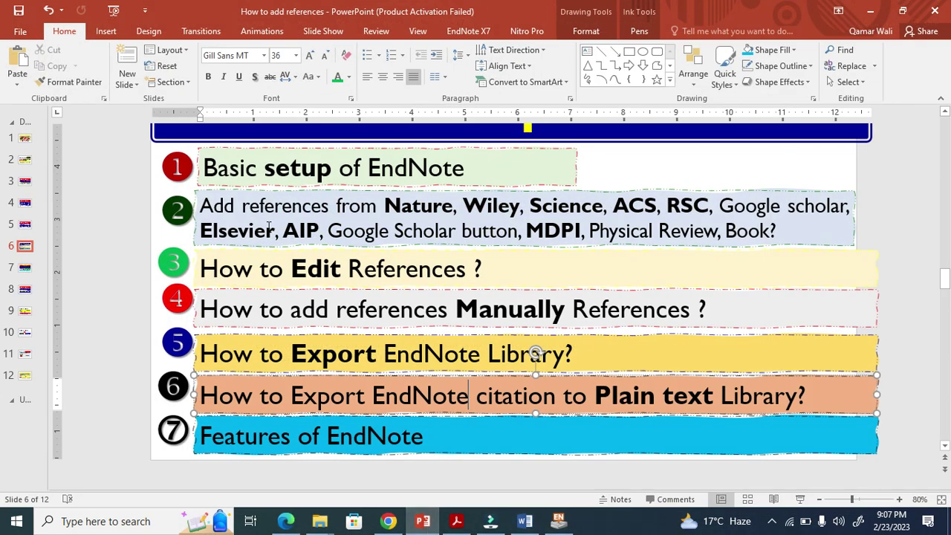
left_click_drag(202, 169, 513, 168)
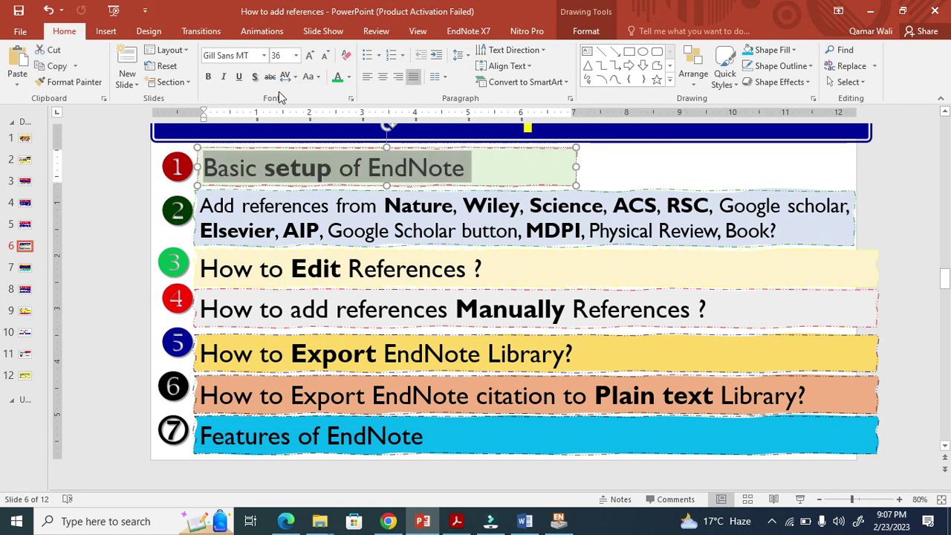
left_click(337, 76)
Select the second item's text, then switch between Word and the browser, ending on the Nature article.
left_click_drag(263, 213, 454, 232)
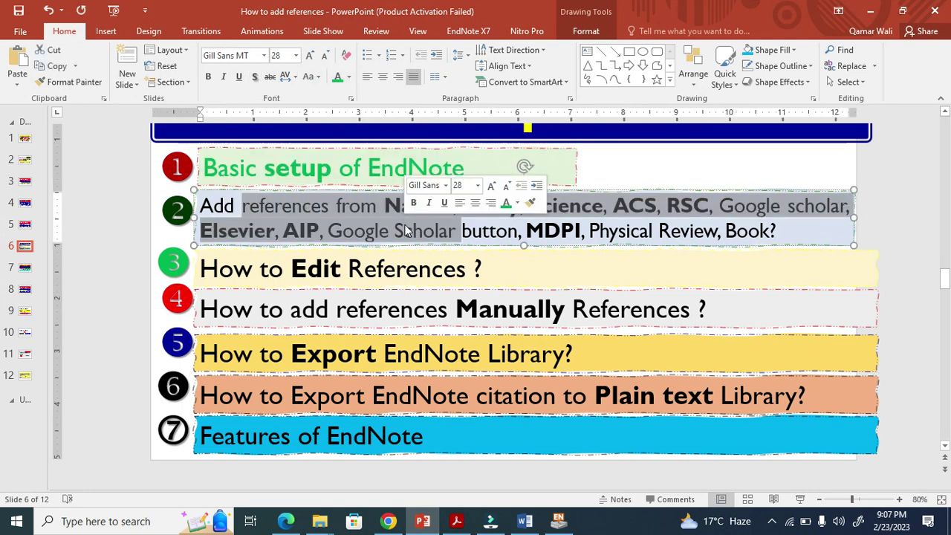
left_click(388, 521)
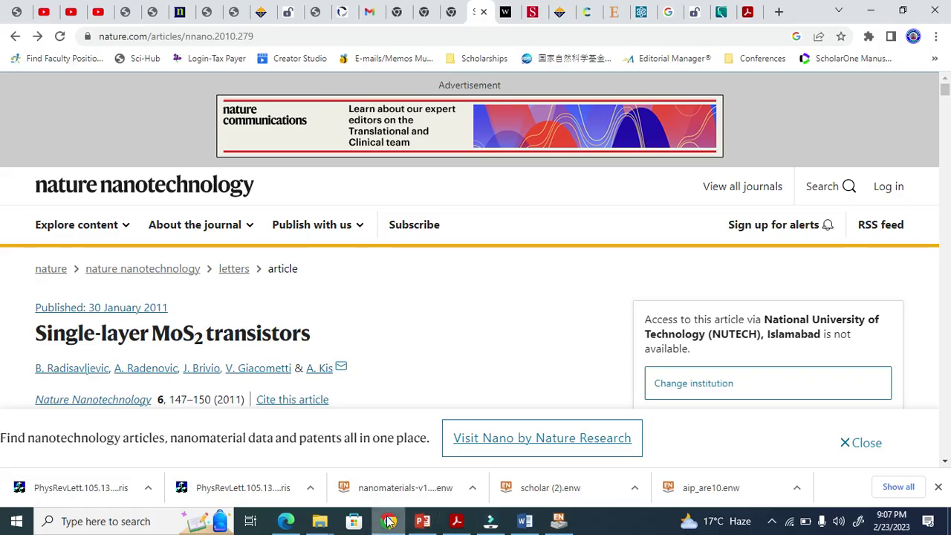
left_click(524, 521)
left_click(522, 522)
left_click(523, 522)
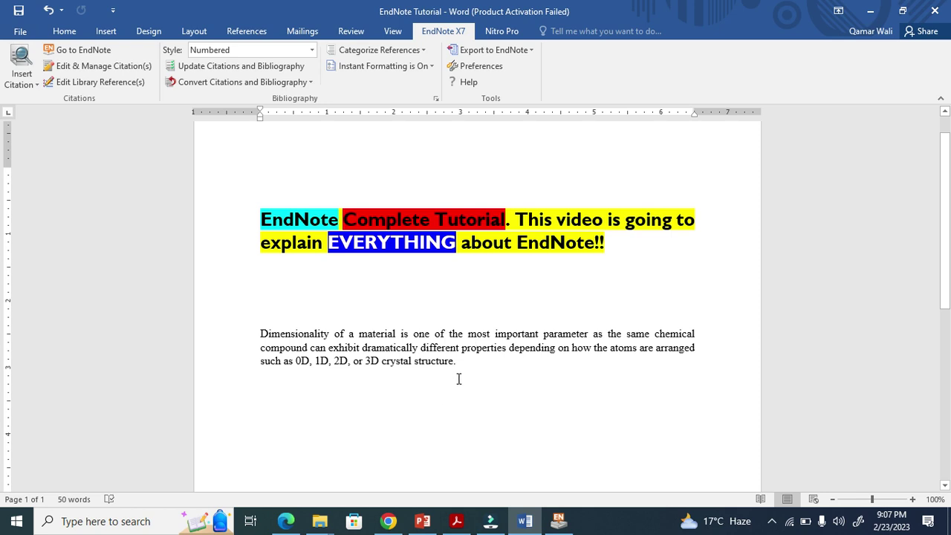
left_click(388, 521)
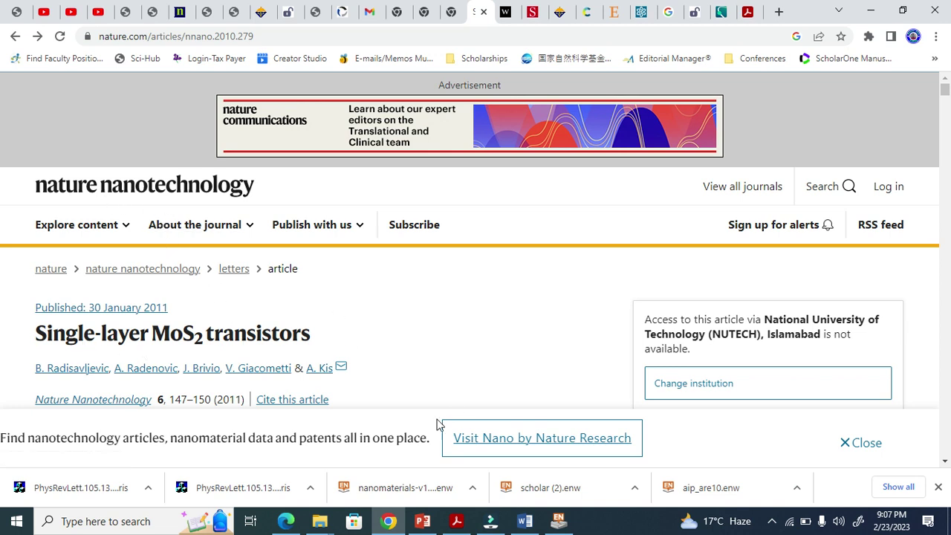
Download the 'Single-layer MoS2 transistors' citation from Nature and open it in EndNote.
scroll(476, 371, "down", 1)
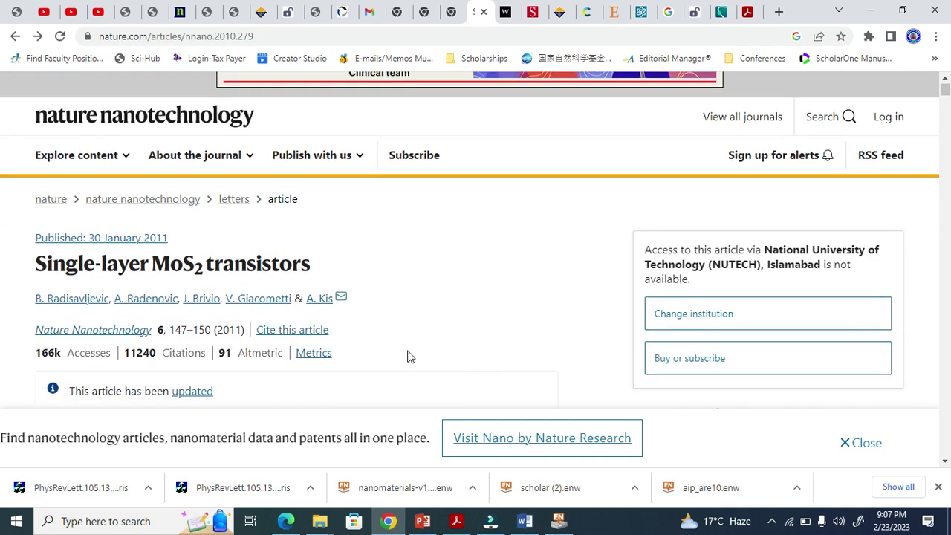
left_click(282, 334)
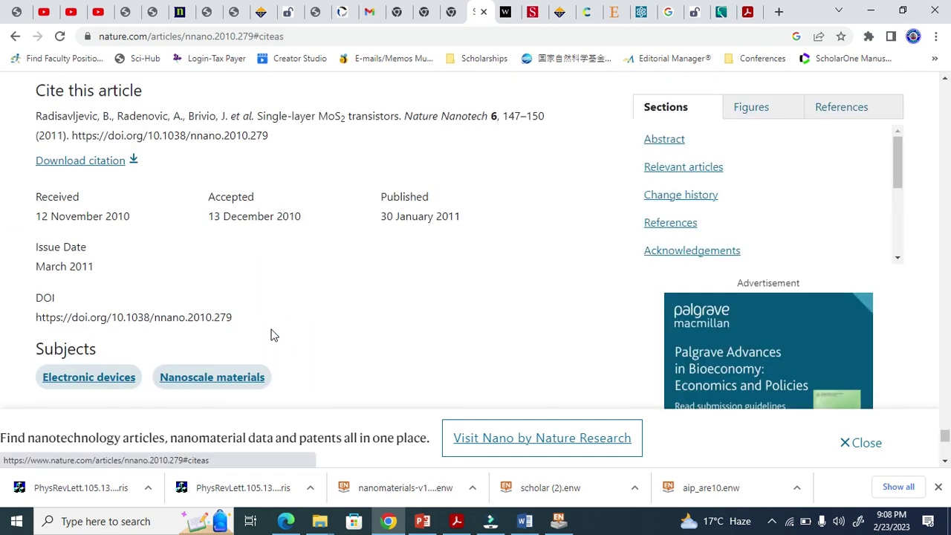
left_click(103, 163)
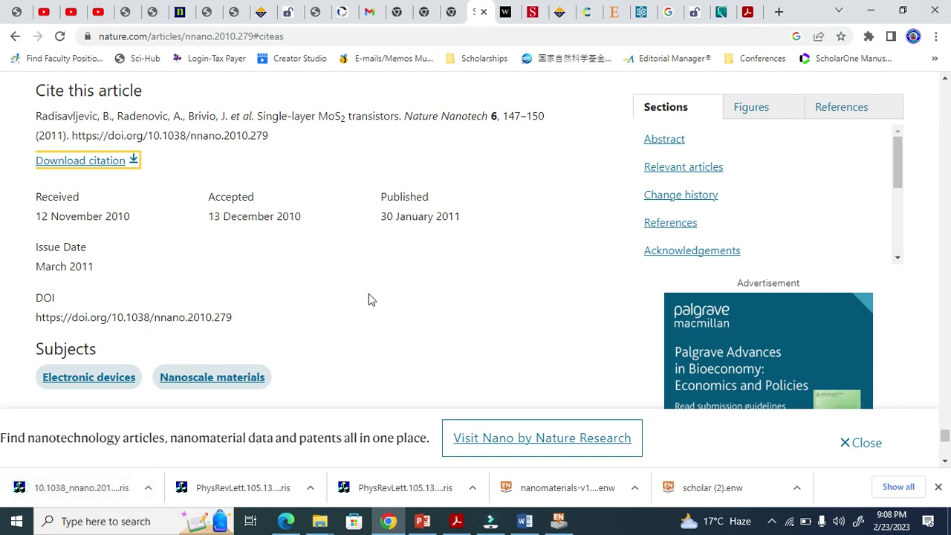
left_click(87, 488)
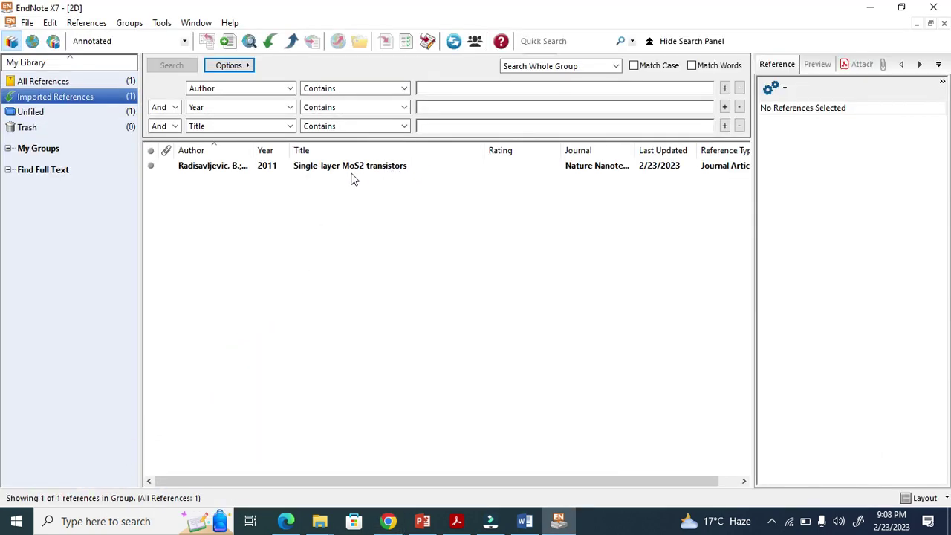
Insert the MoS2 reference into Word as citation [1] with a References list.
left_click(354, 171)
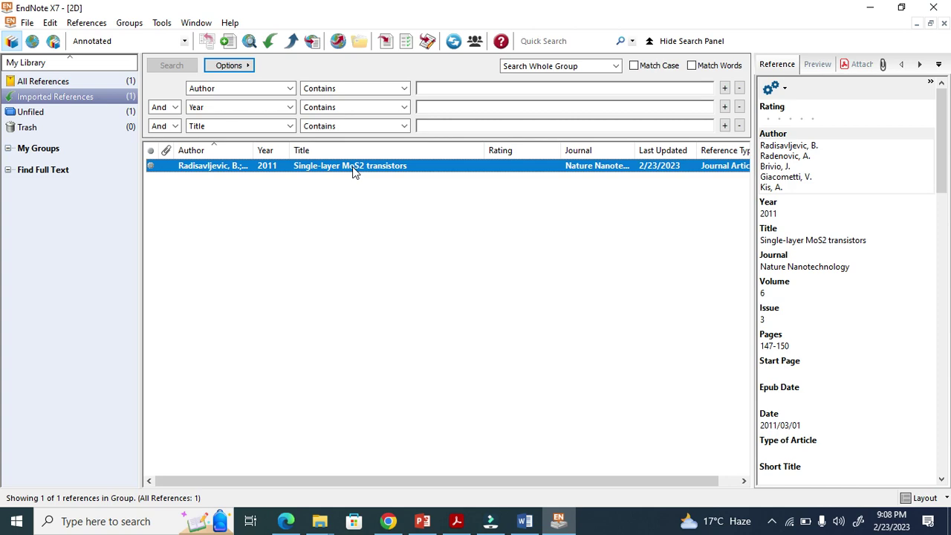
left_click(387, 44)
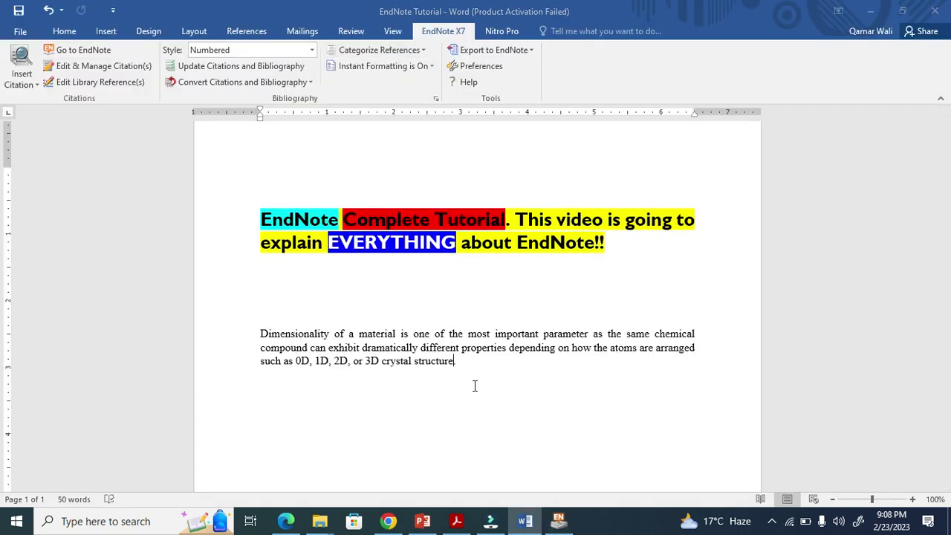
scroll(473, 387, "down", 6)
left_click_drag(346, 322, 257, 328)
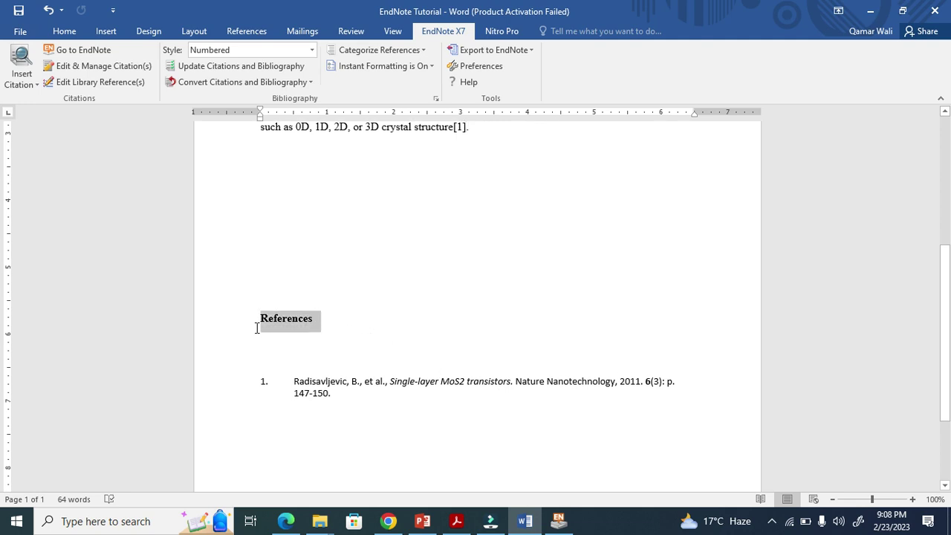
scroll(398, 357, "up", 5)
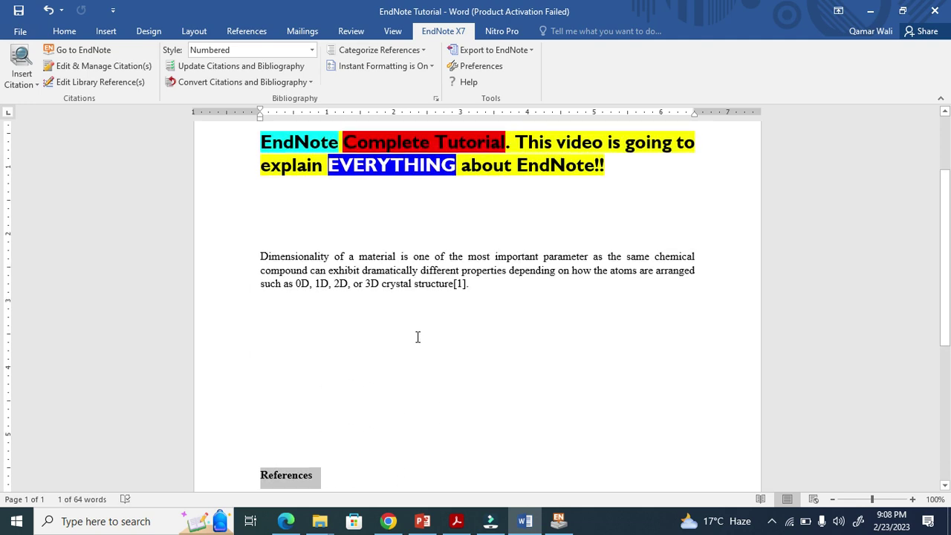
left_click(470, 295)
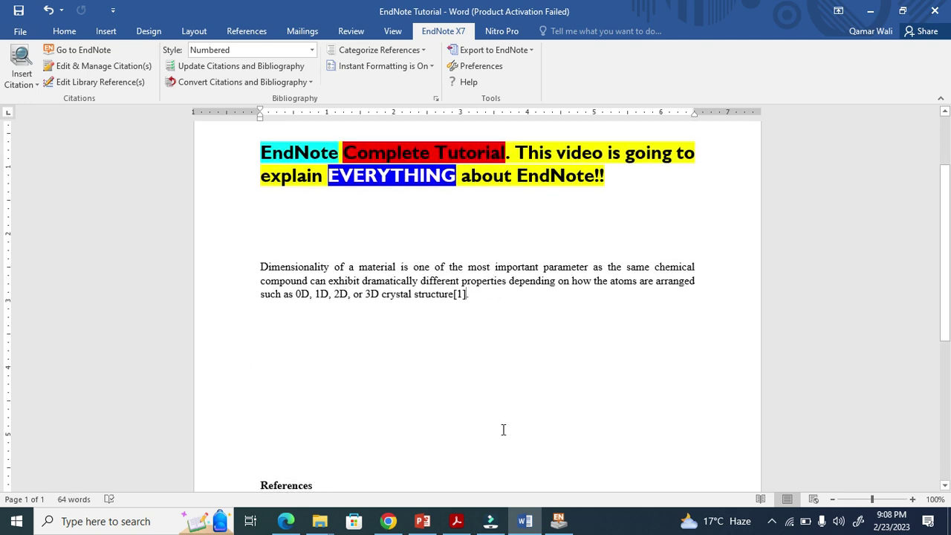
left_click(388, 521)
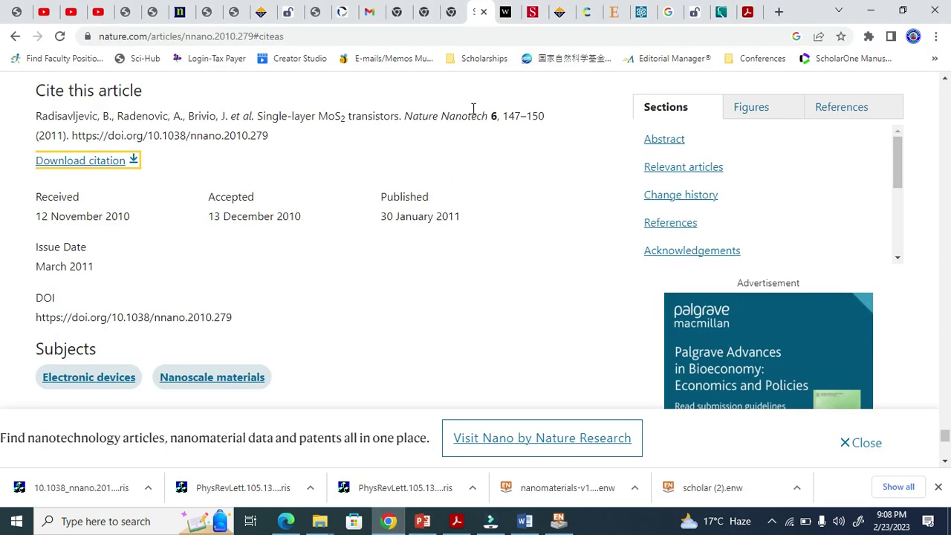
On the Wiley Carbon Dots review, open Export citation and choose the EndNote format.
left_click(505, 12)
scroll(358, 290, "up", 4)
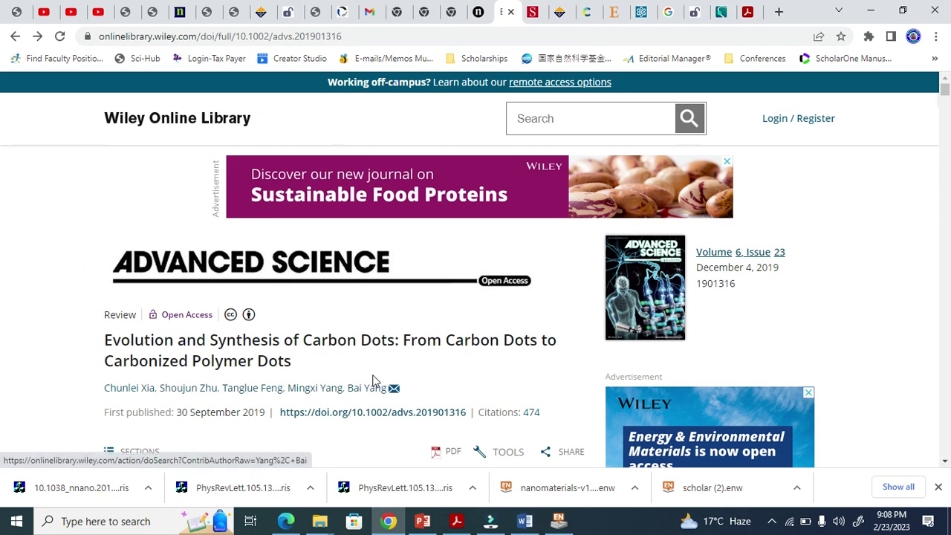
scroll(397, 314, "down", 3)
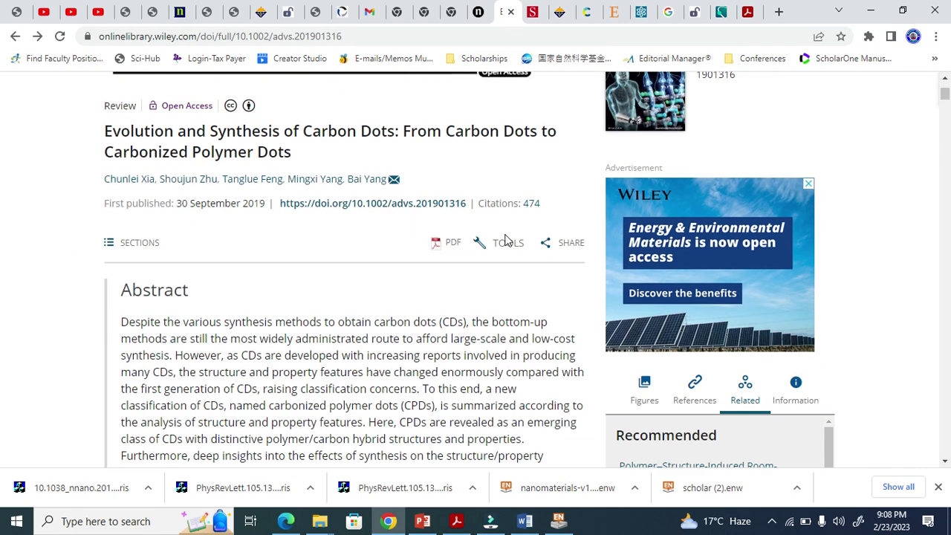
left_click(505, 248)
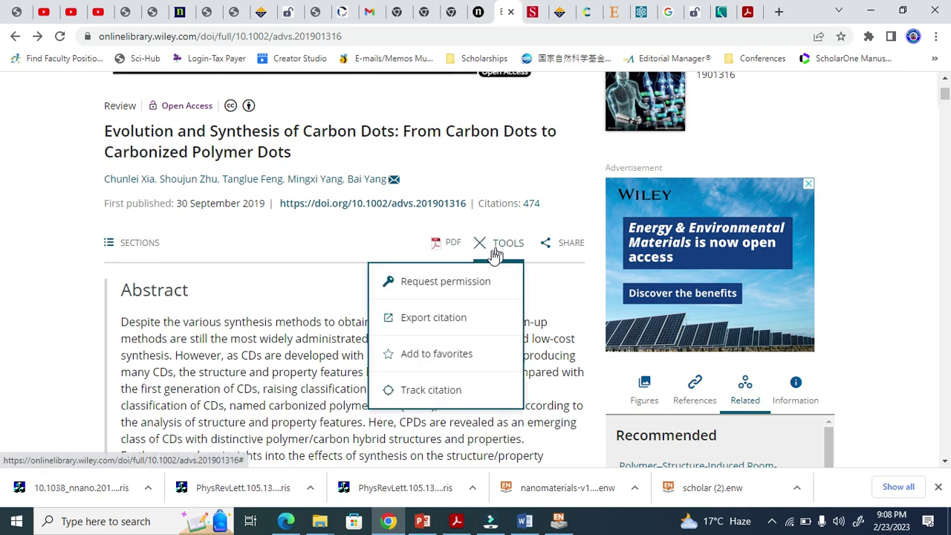
left_click(444, 318)
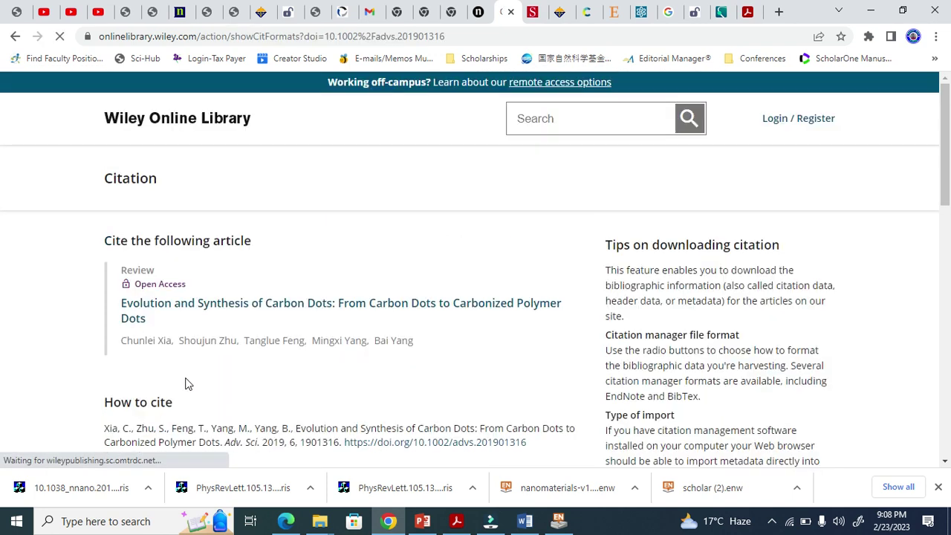
scroll(226, 338, "down", 5)
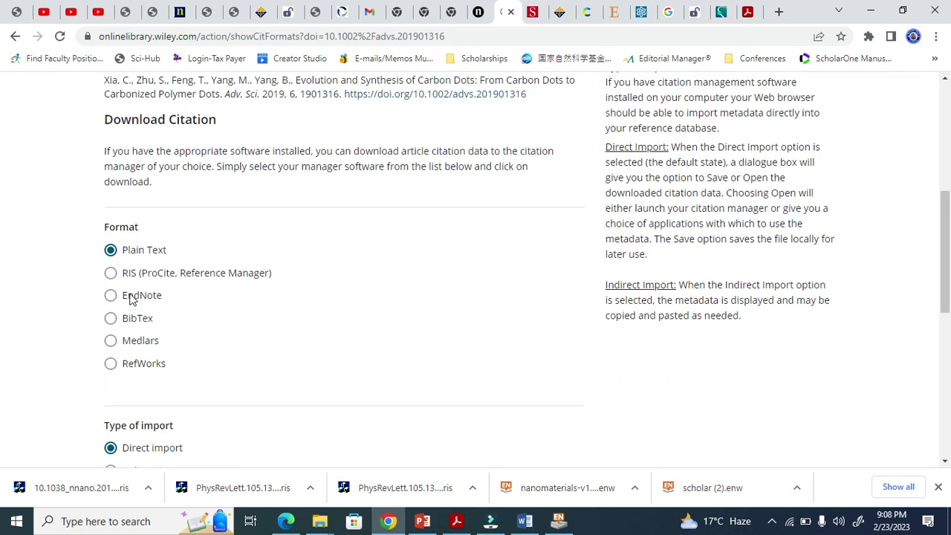
left_click(126, 275)
left_click(111, 295)
Download the .enw file, import it into EndNote, and cite it so Word shows [1, 2].
scroll(227, 317, "down", 2)
left_click(507, 400)
left_click(82, 487)
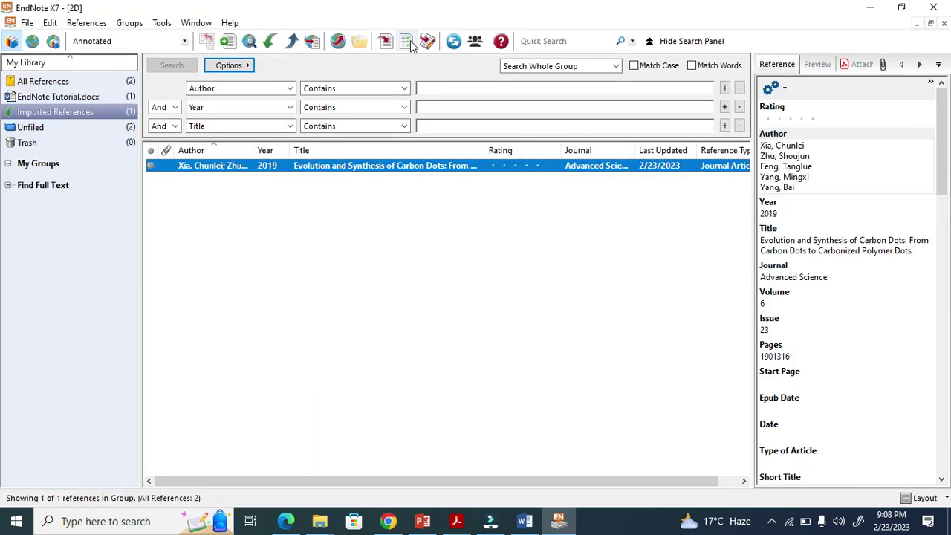
left_click(385, 41)
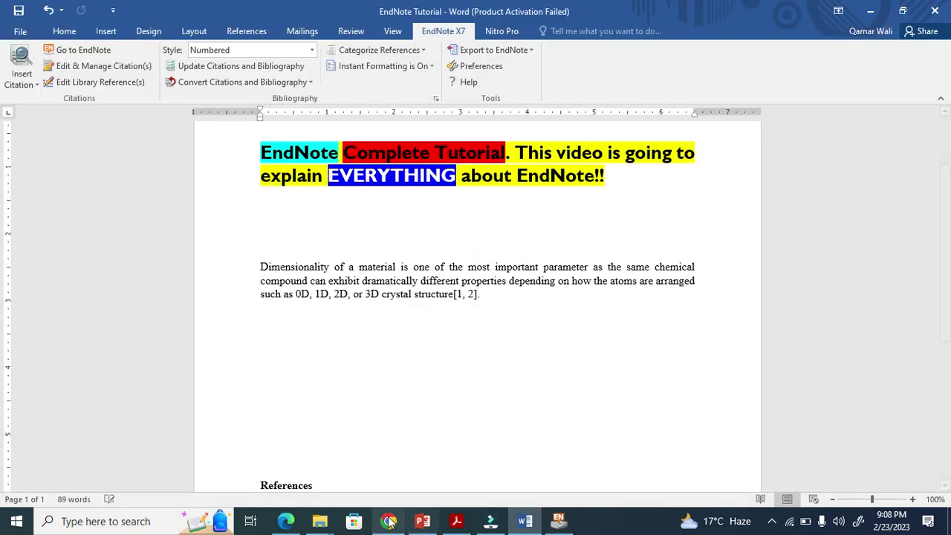
key("alt+Tab")
Export the Science graphene nanoribbon article's citation as an EndNote file.
left_click(526, 13)
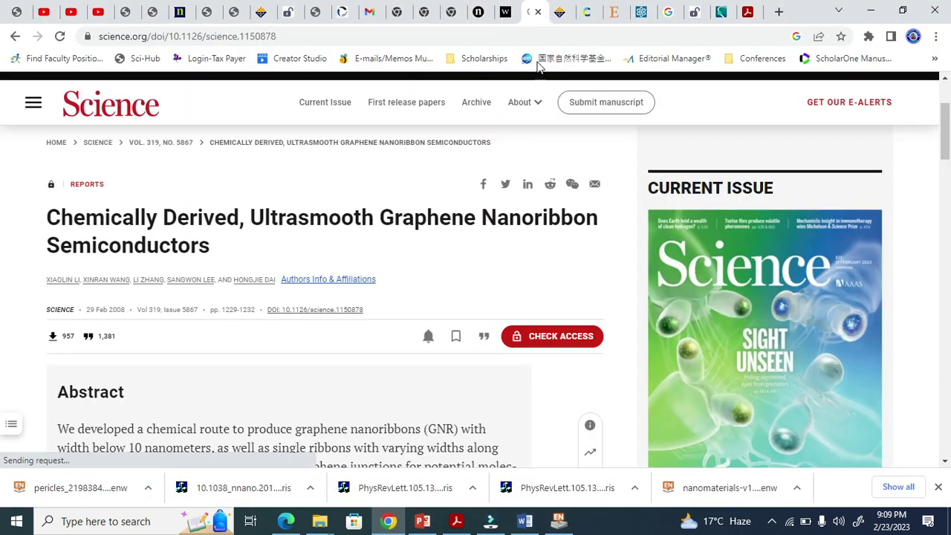
scroll(401, 297, "down", 1)
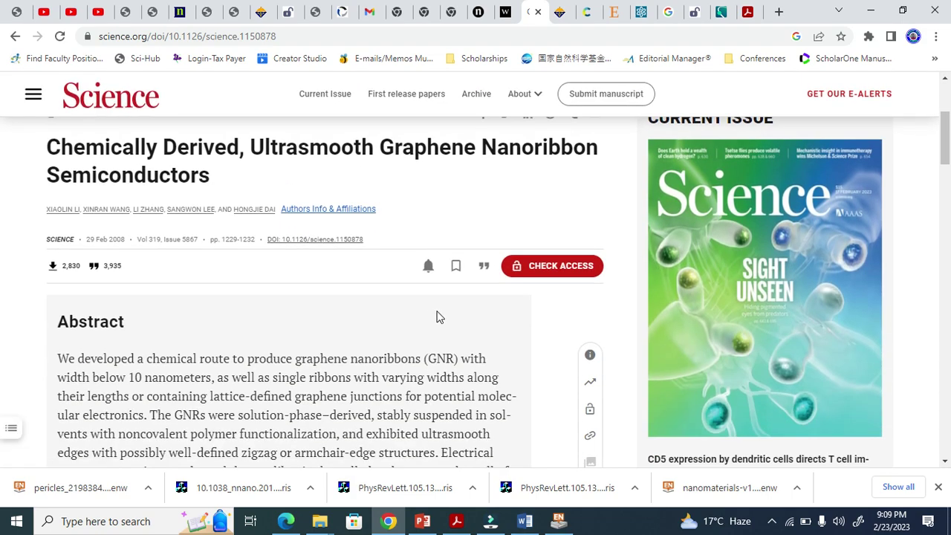
left_click(484, 269)
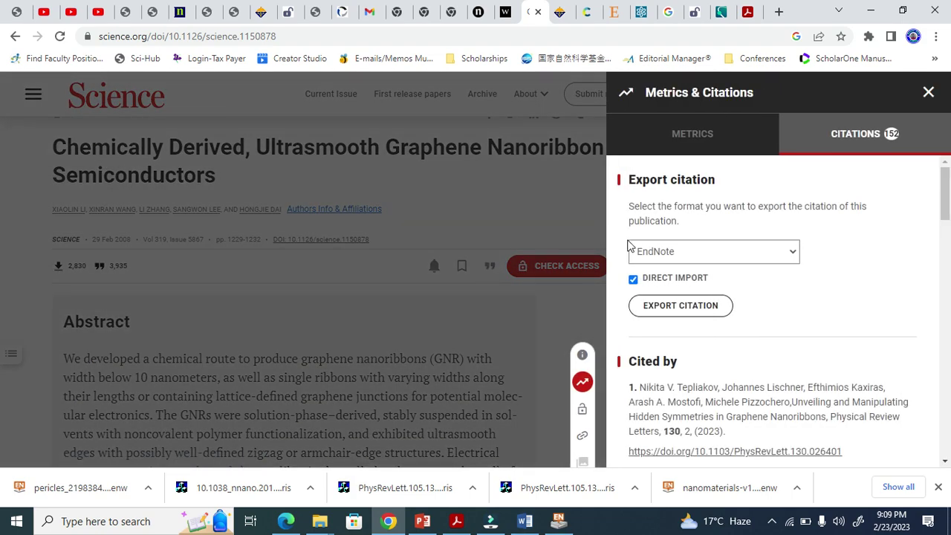
left_click(636, 252)
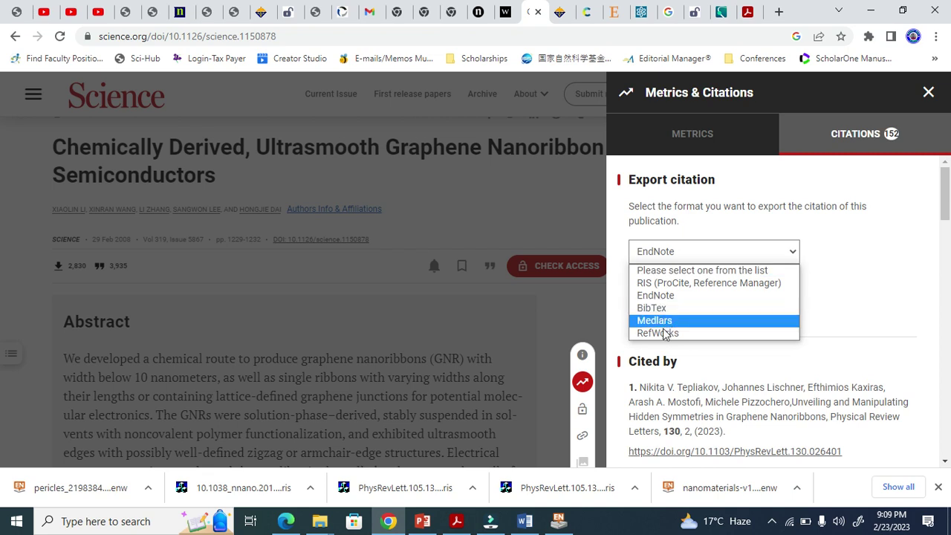
left_click(656, 296)
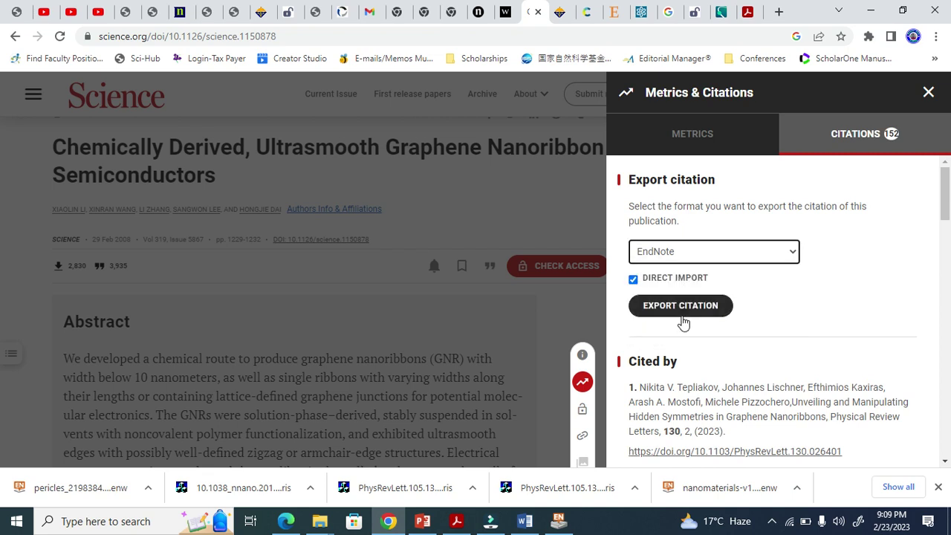
left_click(679, 309)
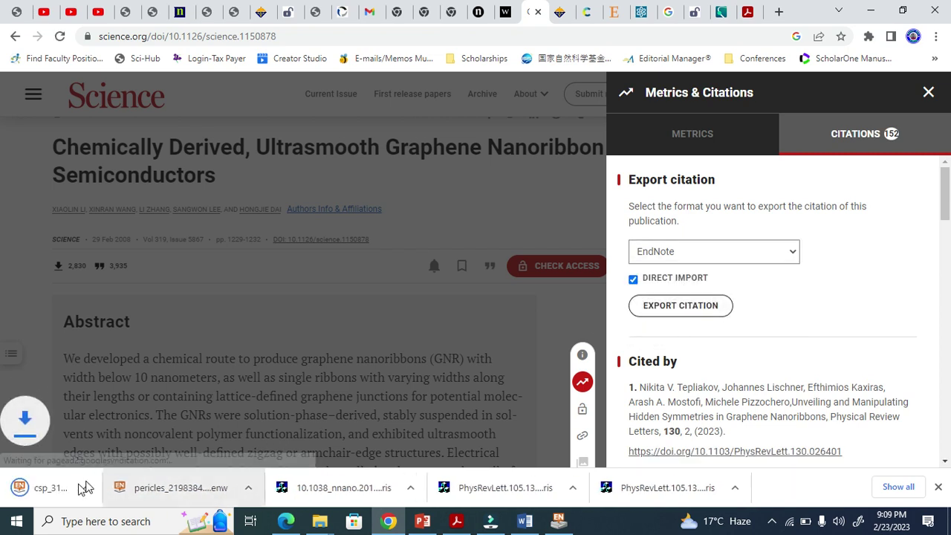
key("ctrl+Tab")
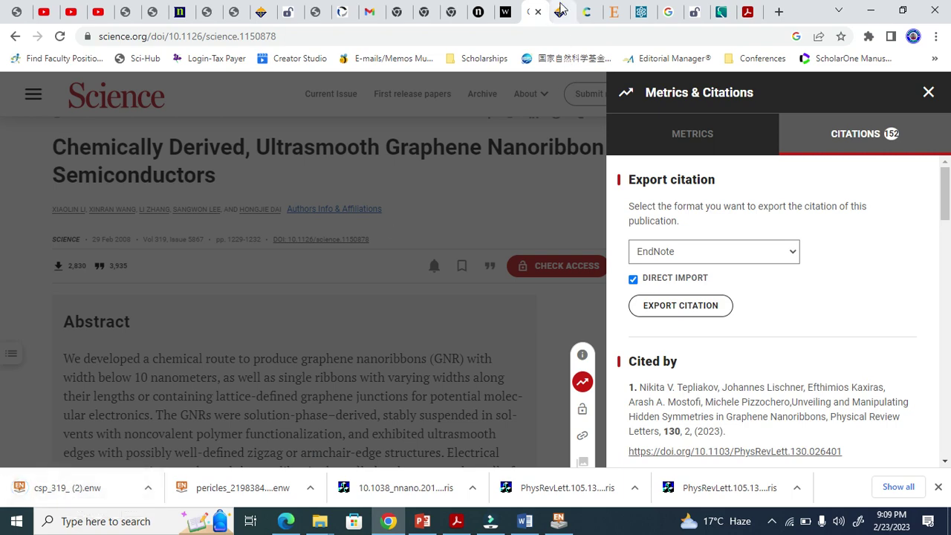
scroll(307, 325, "down", 1)
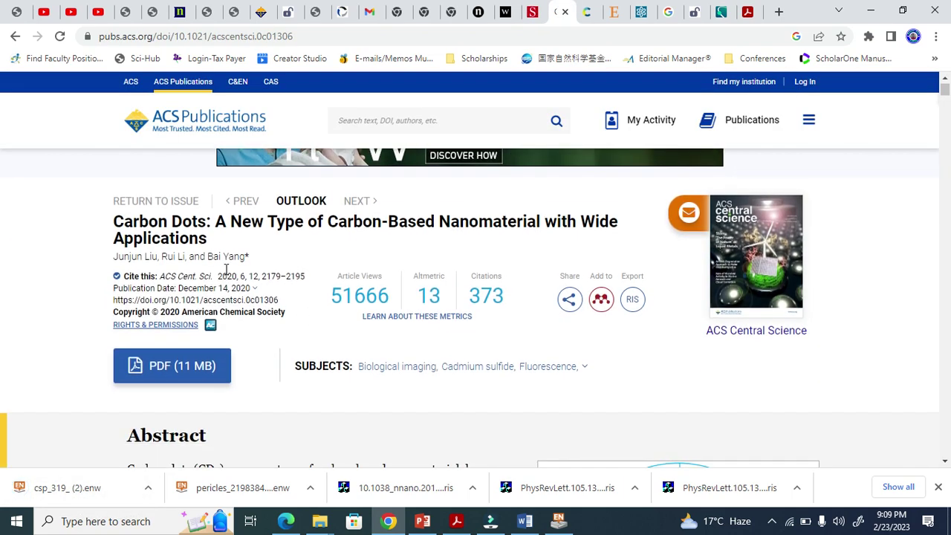
Download the ACS carbon dots RIS citation and the RSC QD-LED citation in EndNote format.
left_click(640, 305)
left_click(651, 336)
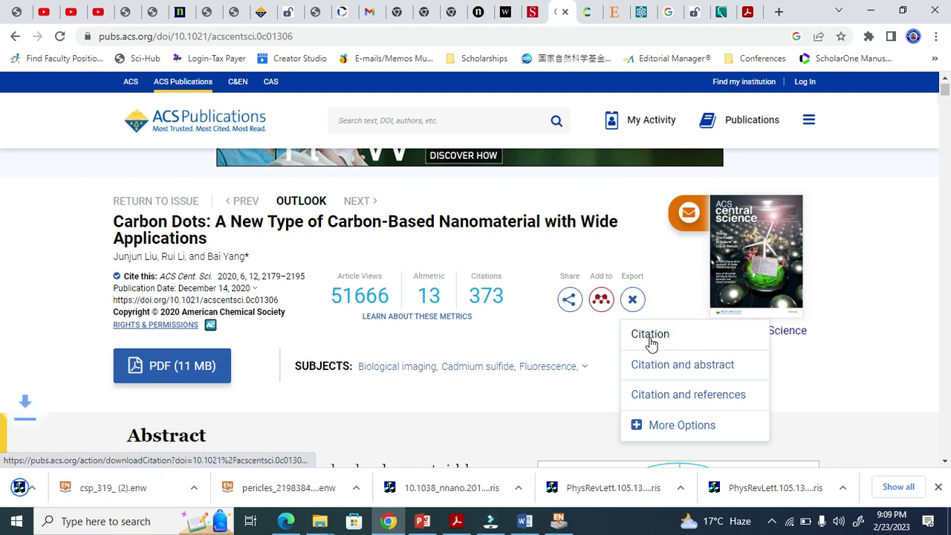
left_click(594, 9)
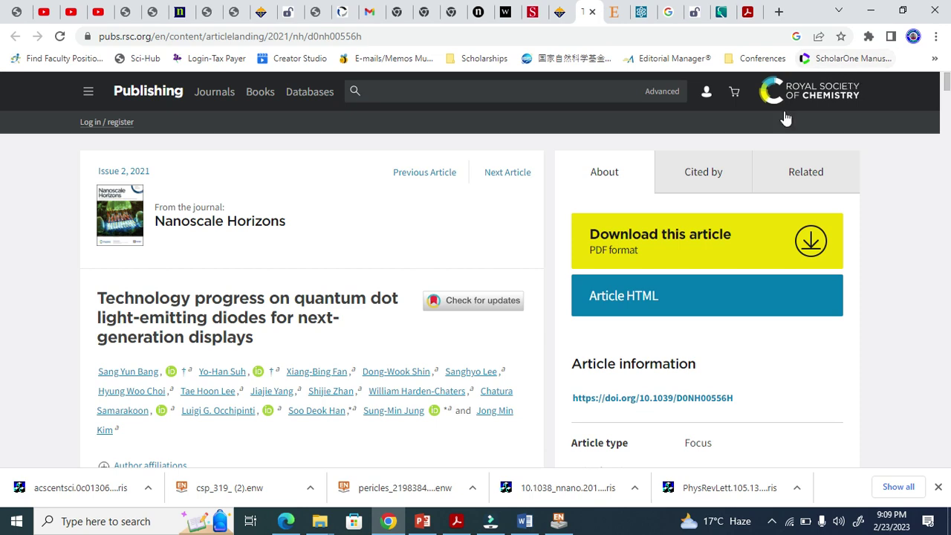
scroll(672, 301, "down", 2)
scroll(672, 301, "down", 2)
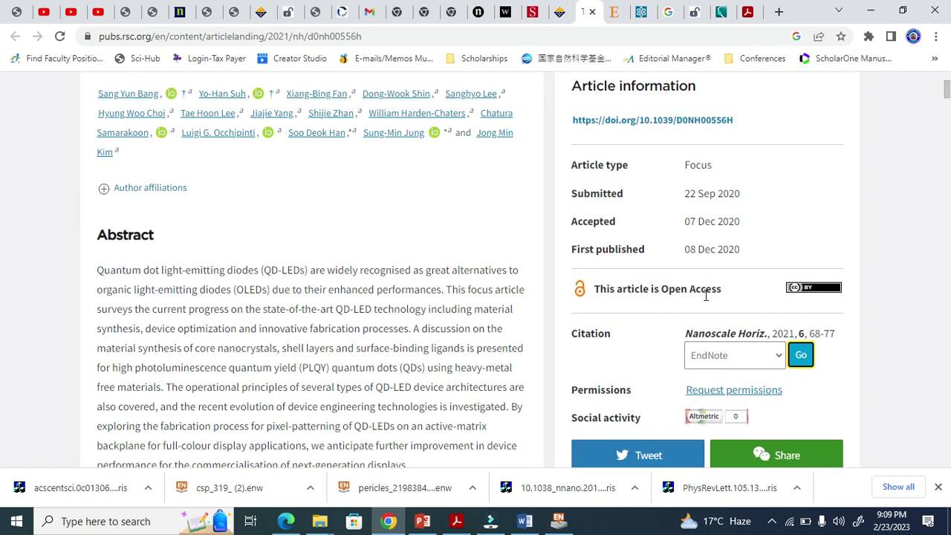
left_click(777, 360)
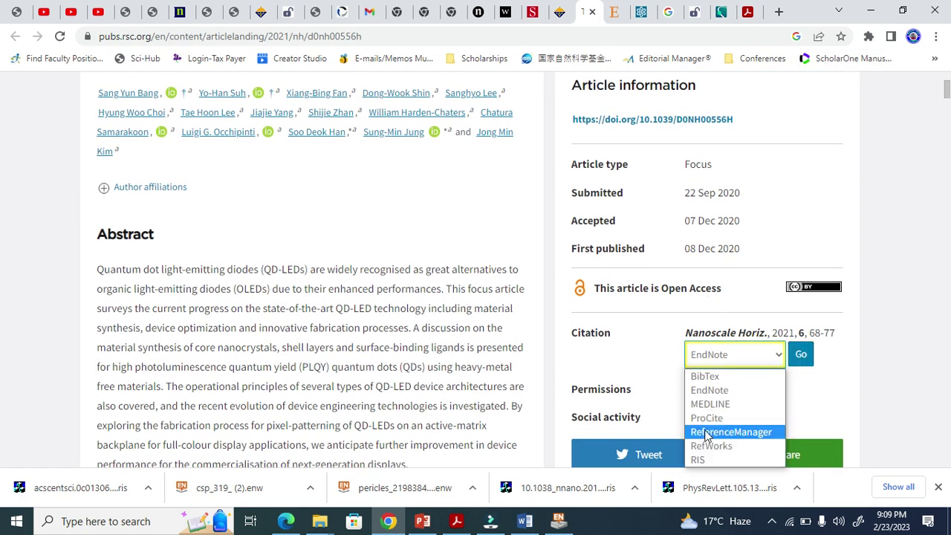
left_click(721, 392)
scroll(913, 356, "down", 1)
left_click(800, 284)
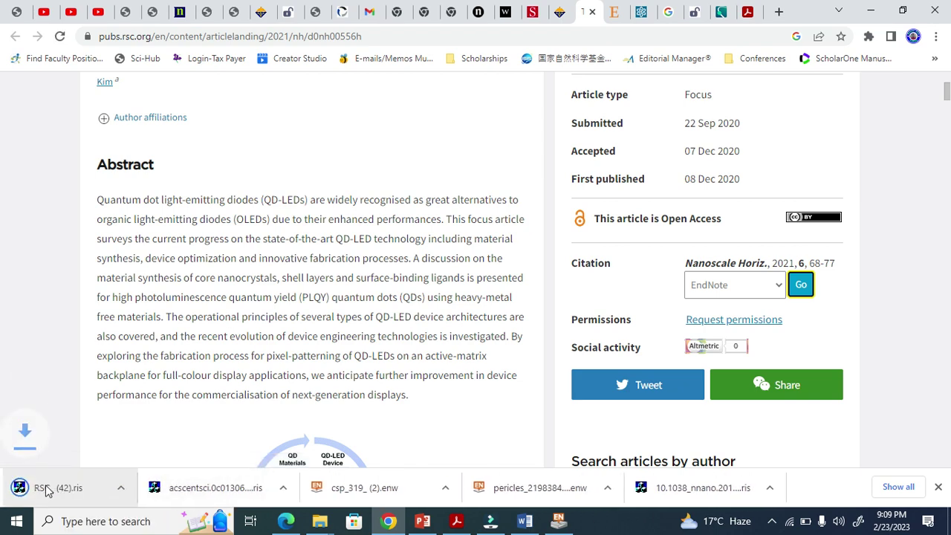
left_click(618, 11)
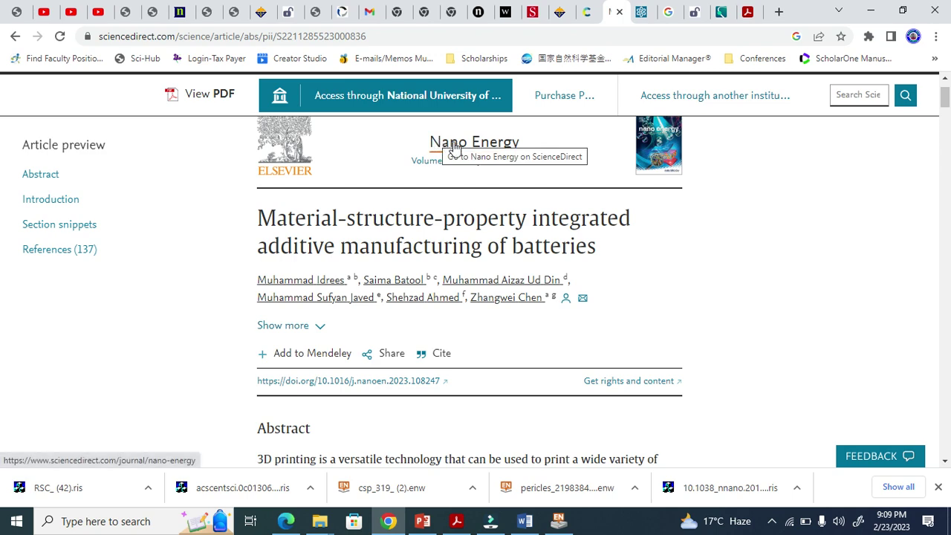
Export the ScienceDirect batteries review as RIS, import it, and cite it so Word shows [1-3].
left_click(439, 356)
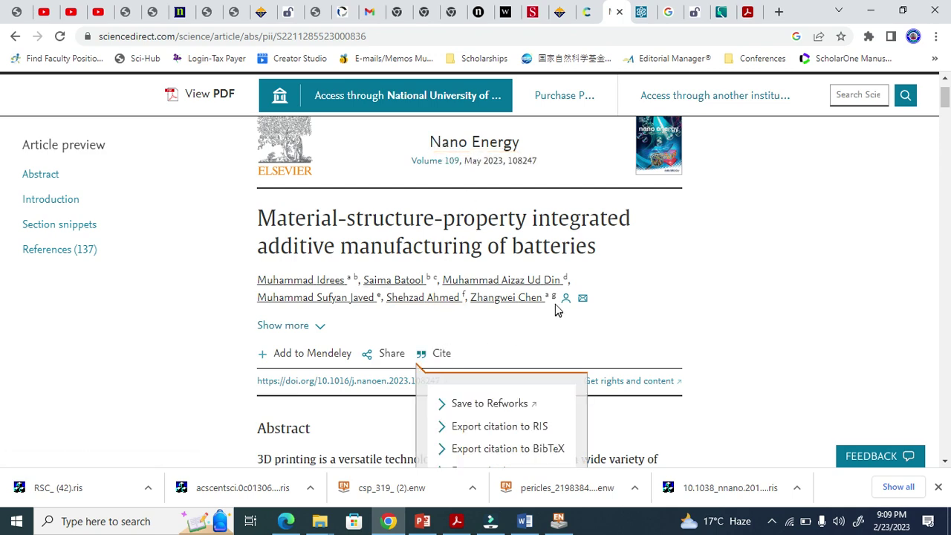
scroll(555, 304, "down", 1)
left_click(522, 357)
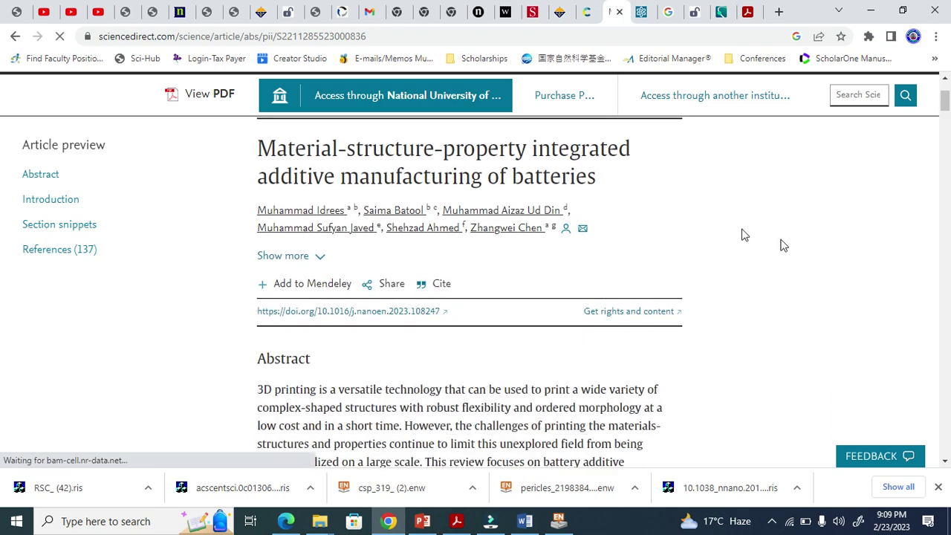
left_click(65, 479)
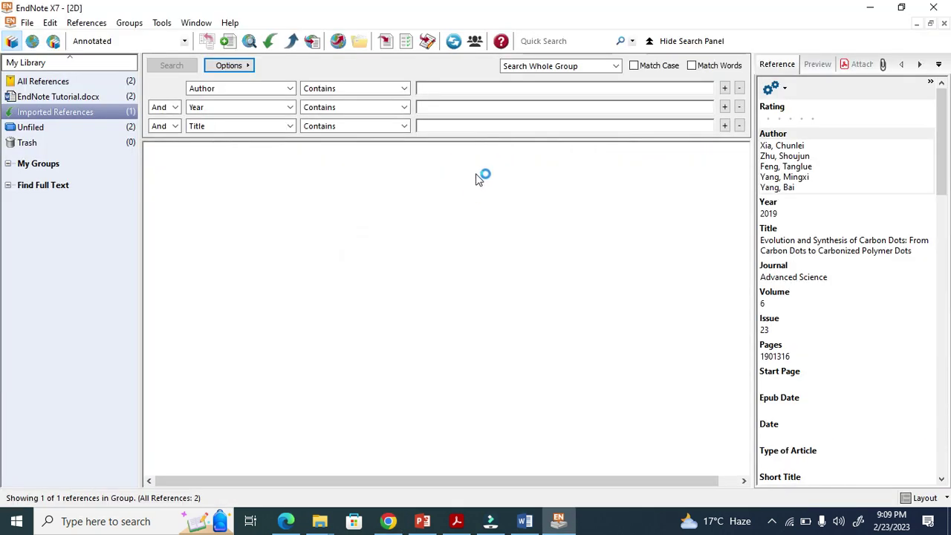
left_click(386, 42)
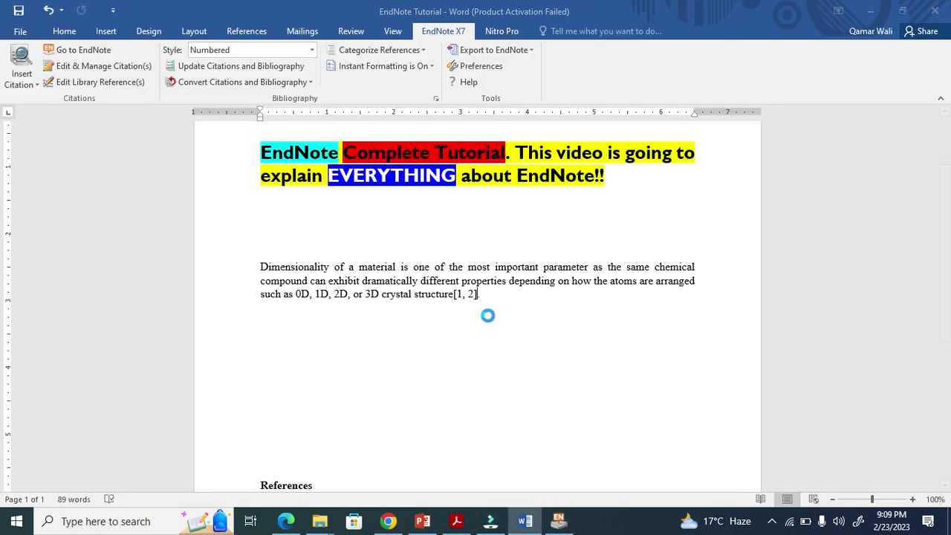
left_click(387, 521)
Go to Applied Physics Reviews on AIP and open the Shallow traps-induced perovskite article.
left_click(639, 7)
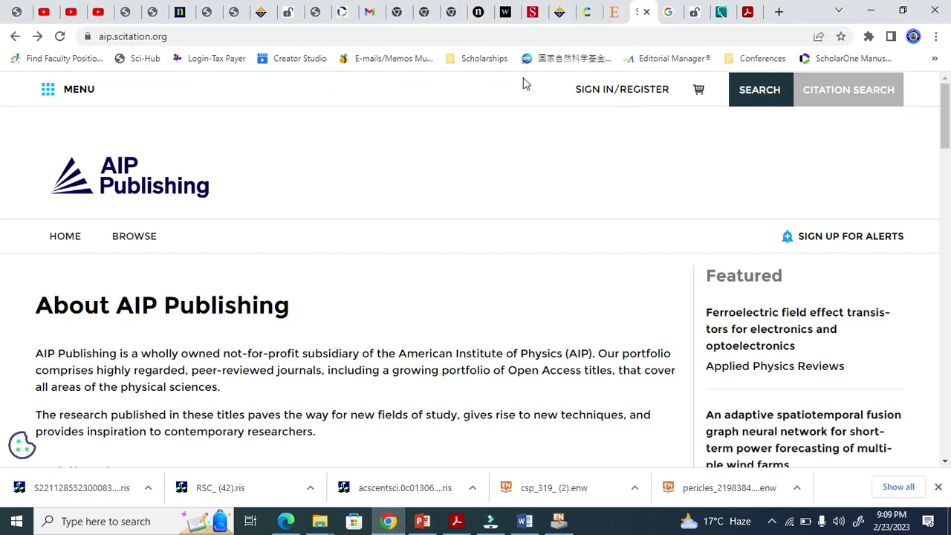
scroll(414, 260, "down", 5)
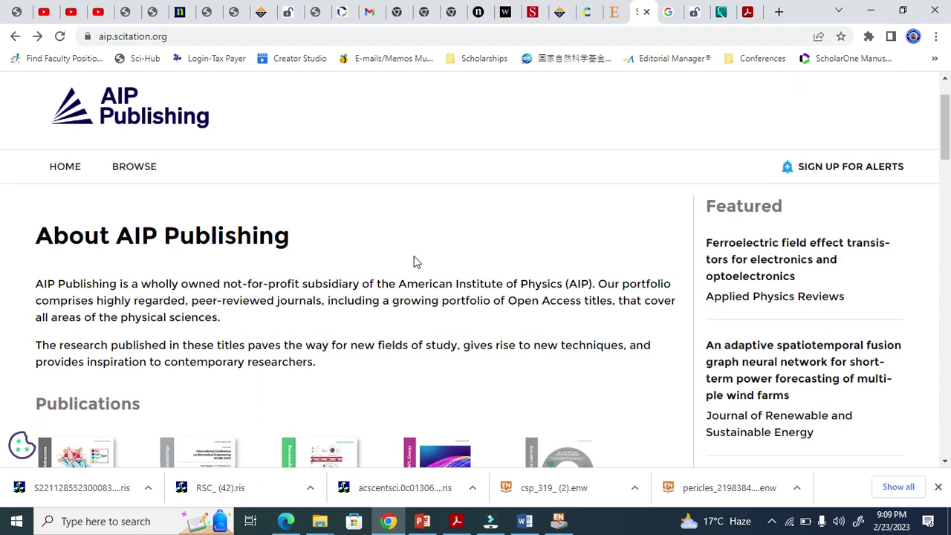
scroll(414, 252, "down", 8)
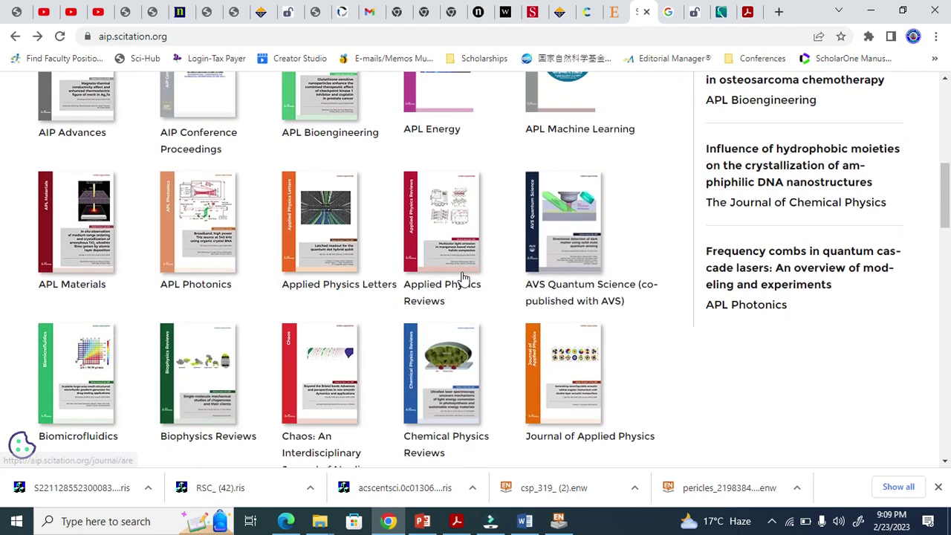
scroll(484, 276, "down", 3)
scroll(488, 271, "up", 8)
scroll(486, 267, "up", 4)
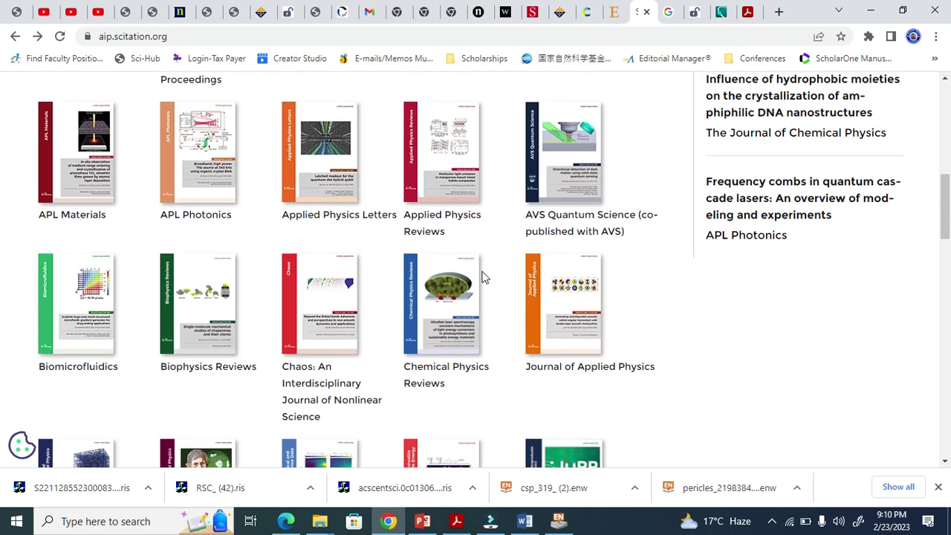
left_click(453, 349)
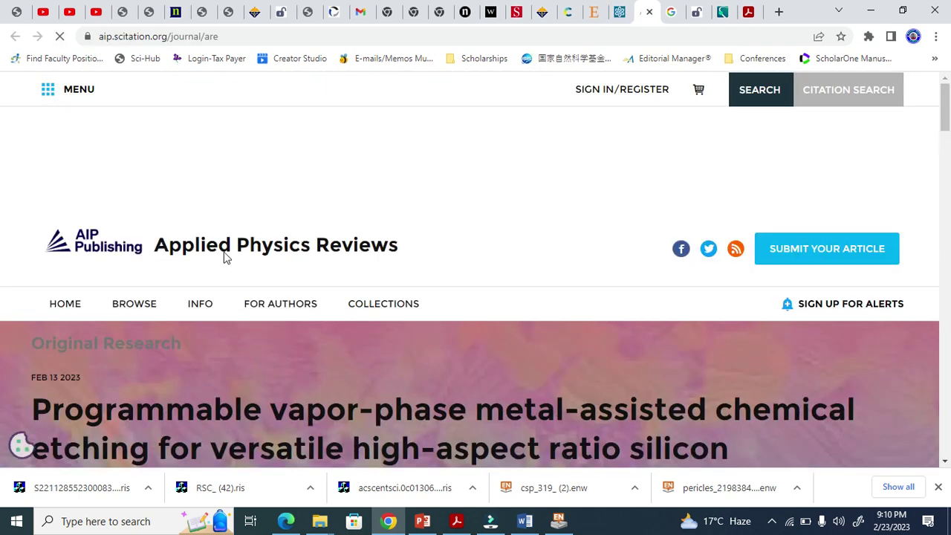
scroll(445, 252, "down", 7)
left_click(503, 161)
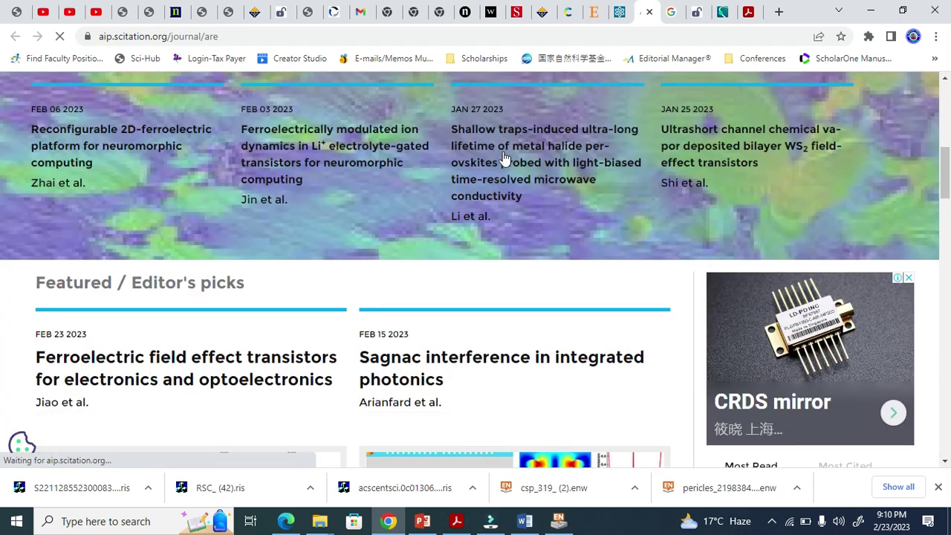
Download the article's EndNote citation and open aip_are10 (1).enw in EndNote.
scroll(285, 416, "down", 3)
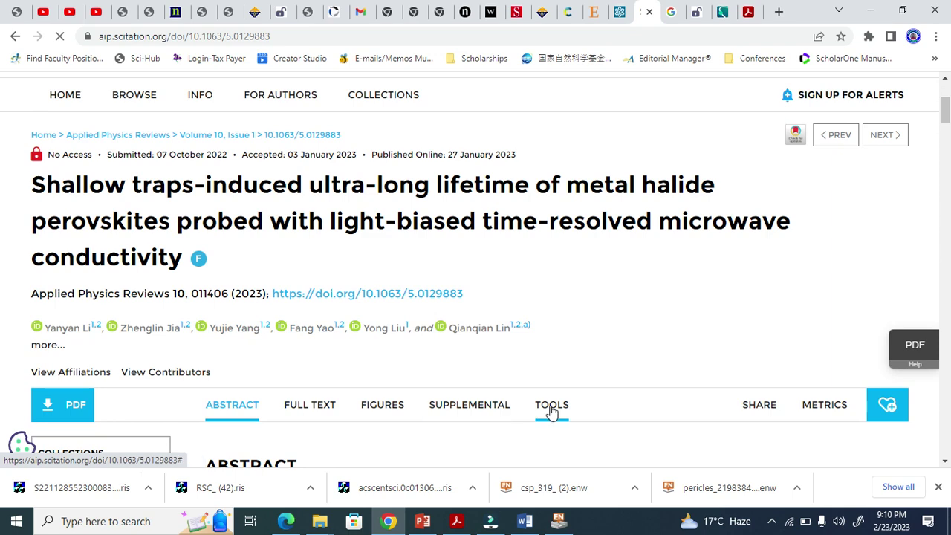
scroll(556, 334, "down", 1)
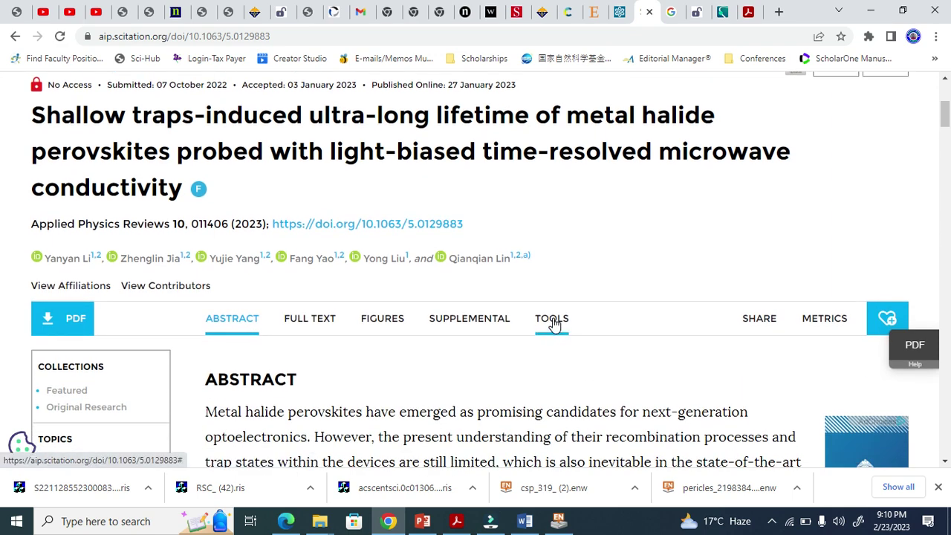
left_click(555, 324)
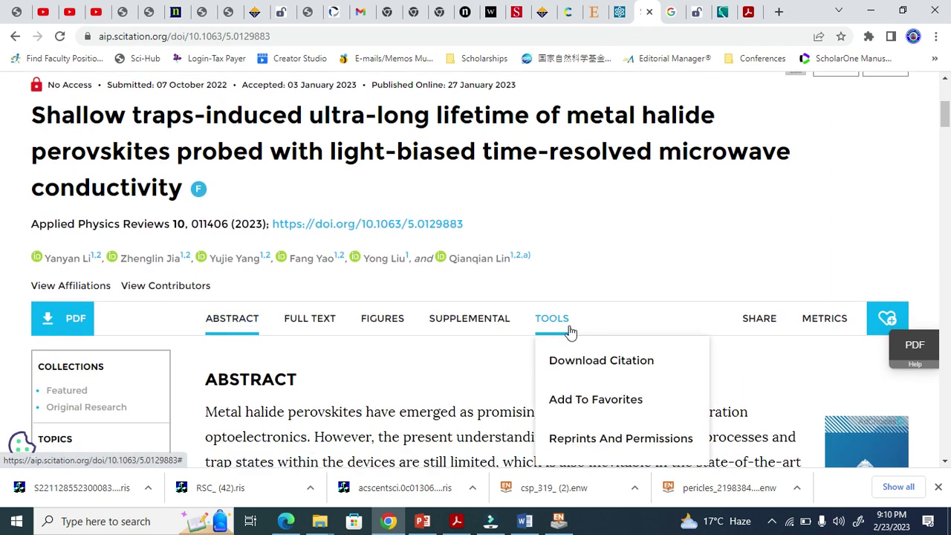
left_click(586, 361)
scroll(376, 346, "down", 6)
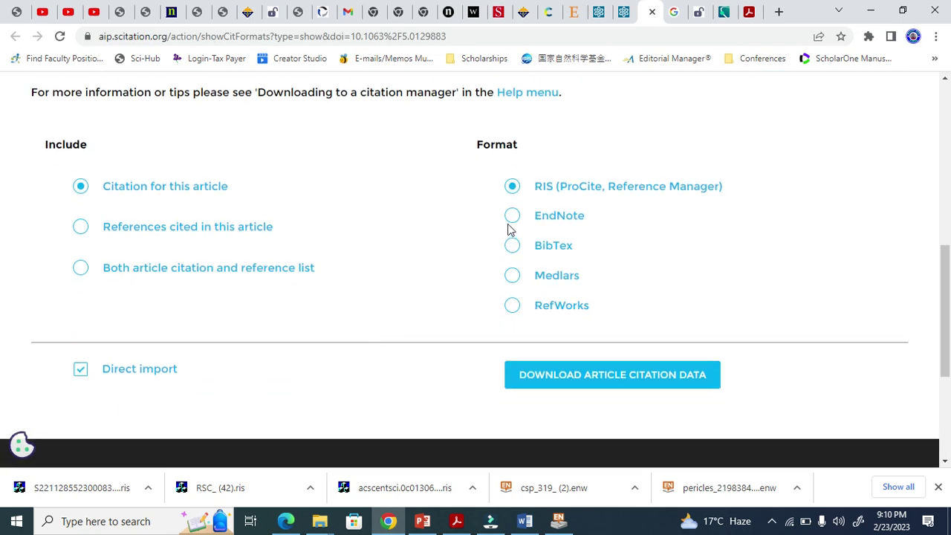
left_click(601, 380)
left_click(75, 488)
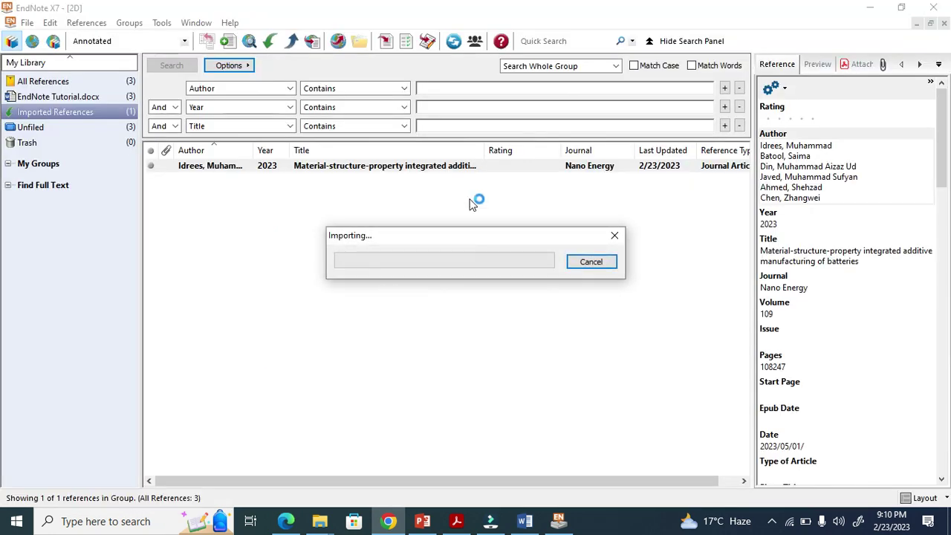
Complete the import and confirm the perovskite article is entry 4 in Word's References.
left_click(427, 41)
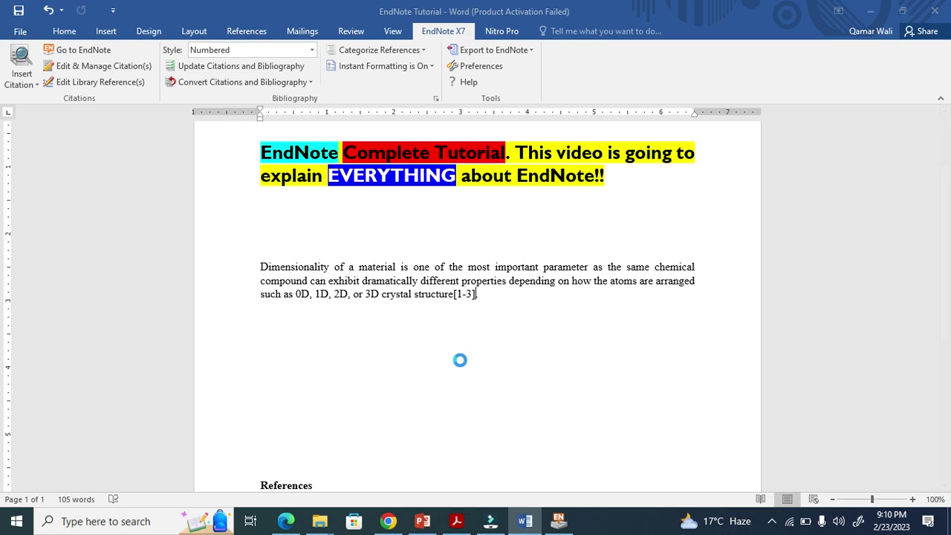
scroll(459, 358, "down", 6)
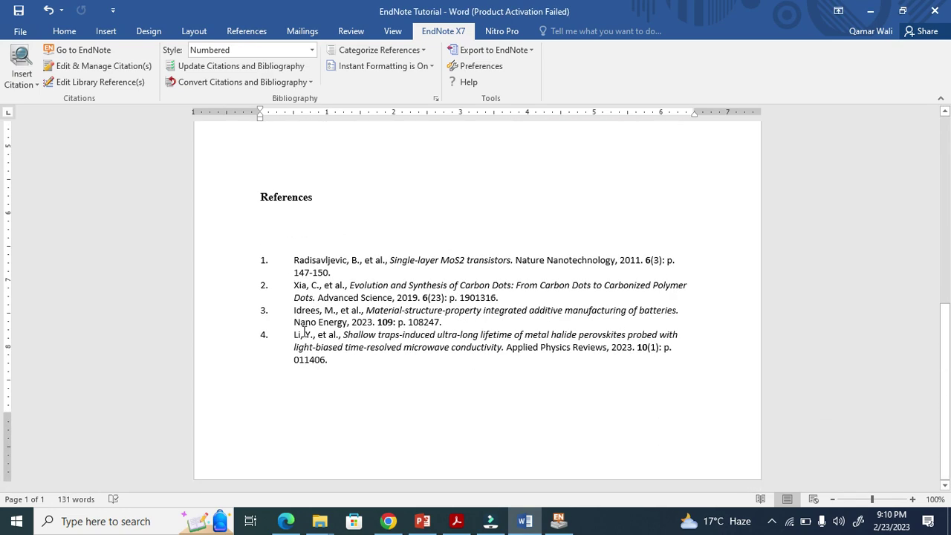
scroll(424, 399, "up", 5)
left_click(392, 520)
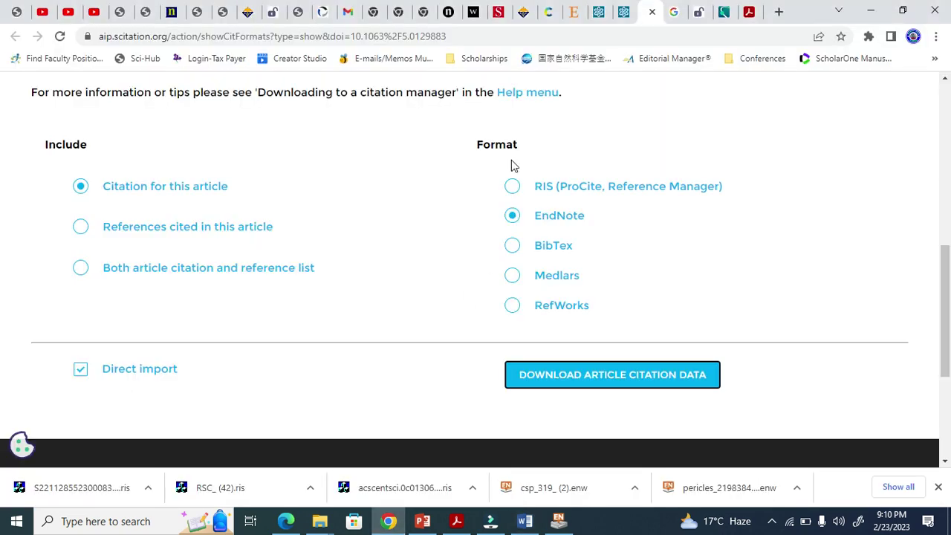
left_click(673, 12)
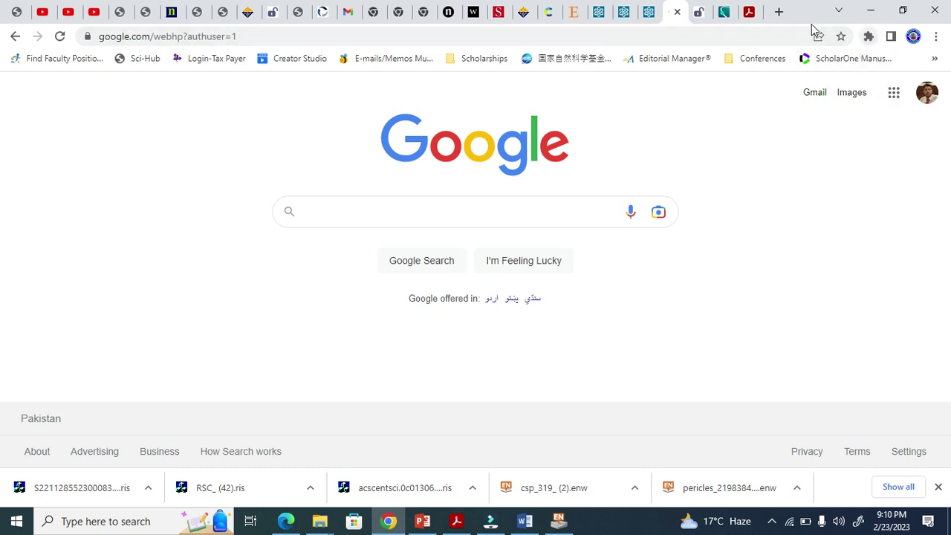
left_click(776, 13)
left_click(420, 339)
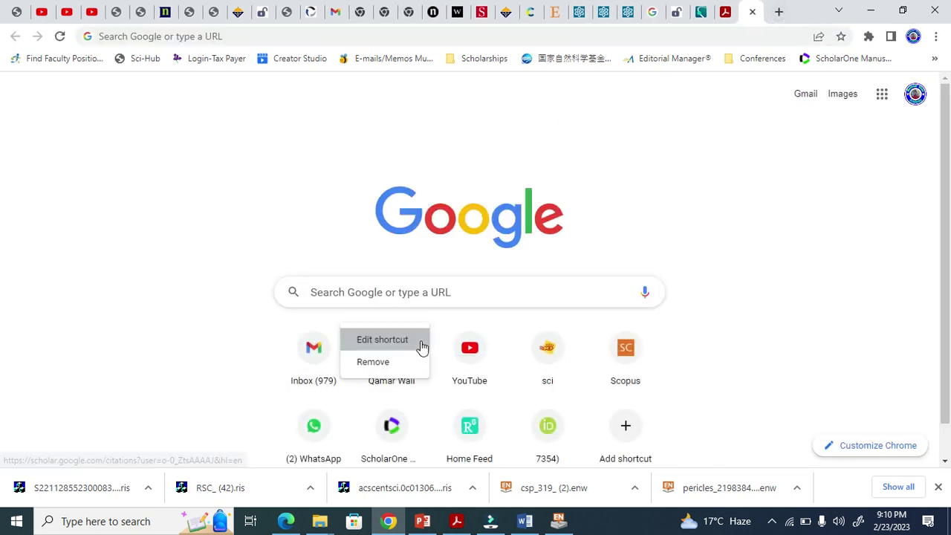
left_click(395, 387)
left_click(397, 382)
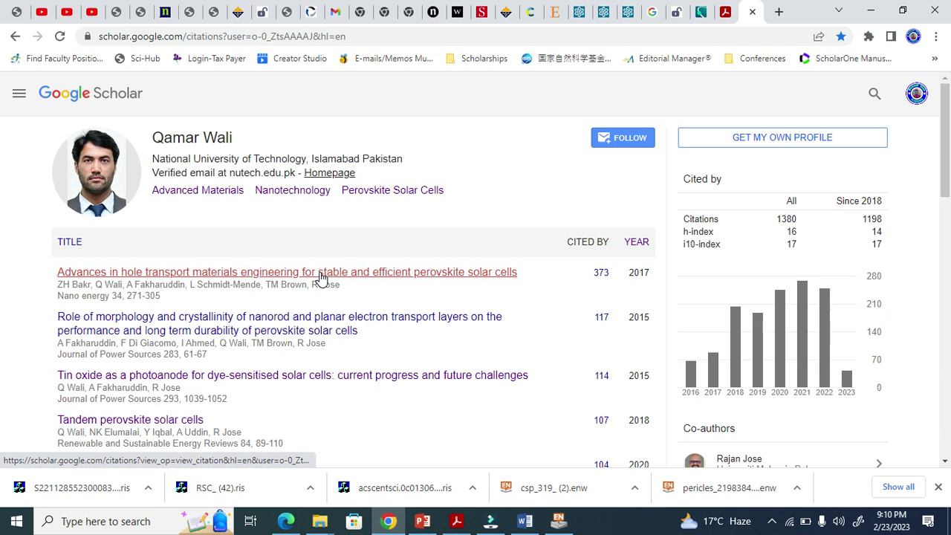
left_click(324, 274)
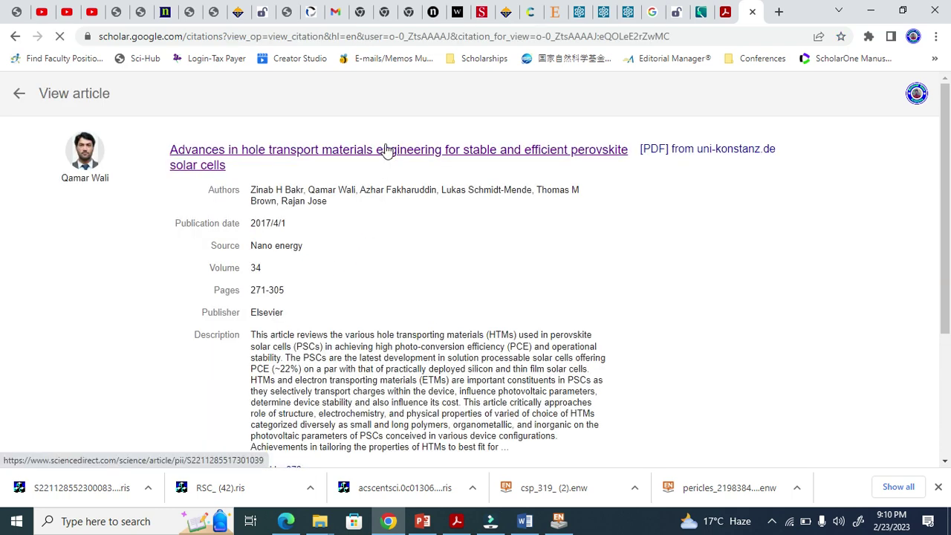
left_click(453, 152)
scroll(475, 260, "down", 2)
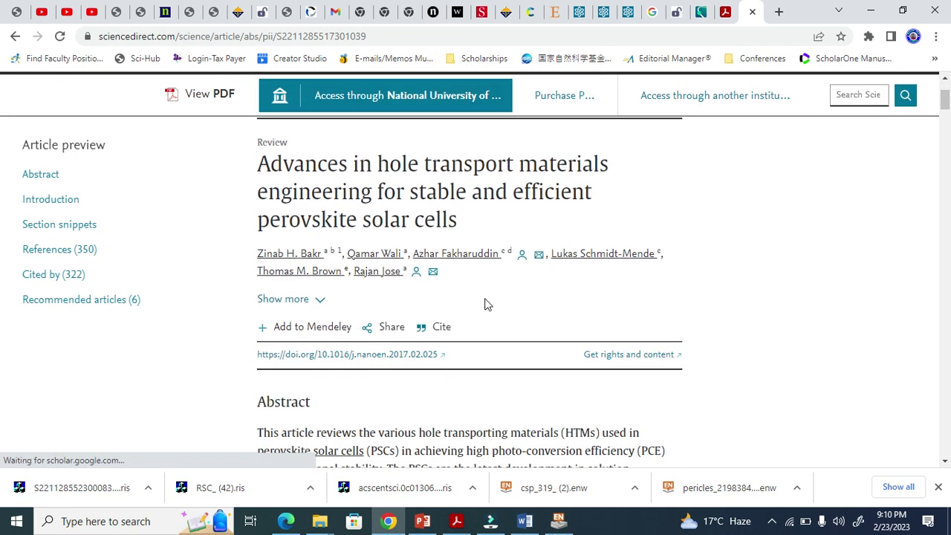
left_click(751, 12)
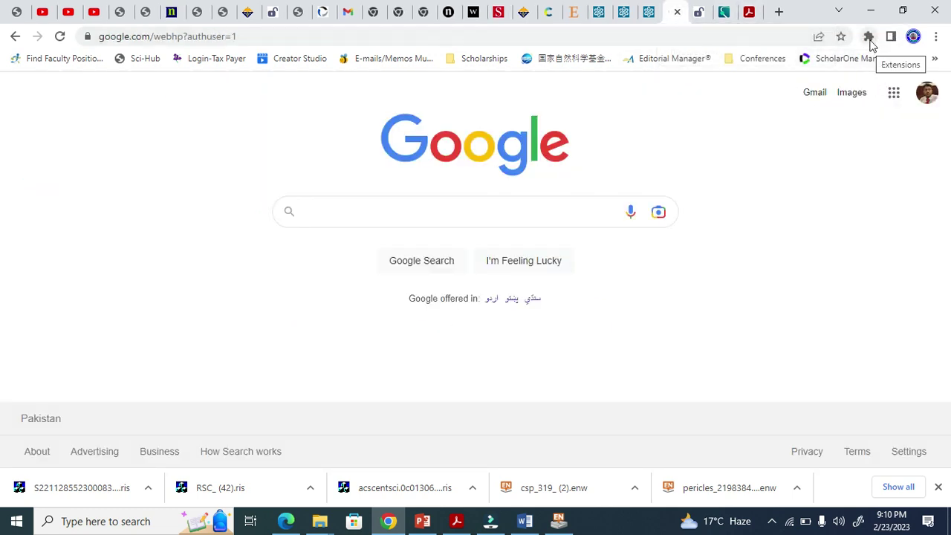
Copy the TMD-nanosheets article's full title from the PDF in Acrobat Reader.
left_click(456, 521)
mouse_move(108, 239)
left_mouse_down()
mouse_move(452, 238)
mouse_move(708, 278)
mouse_move(682, 279)
left_mouse_up()
right_click(660, 274)
left_click(677, 289)
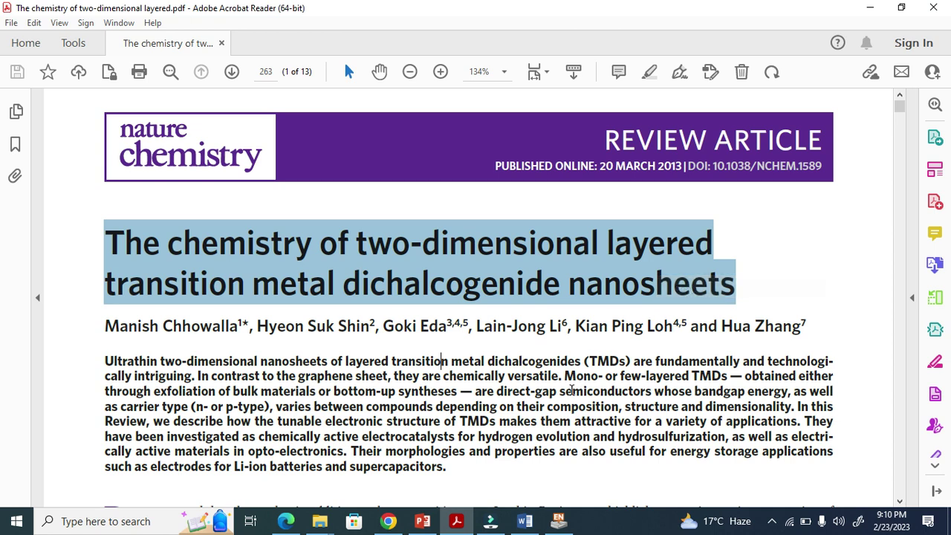
Pin the Google Scholar Button extension and search it for the copied title.
left_click(387, 520)
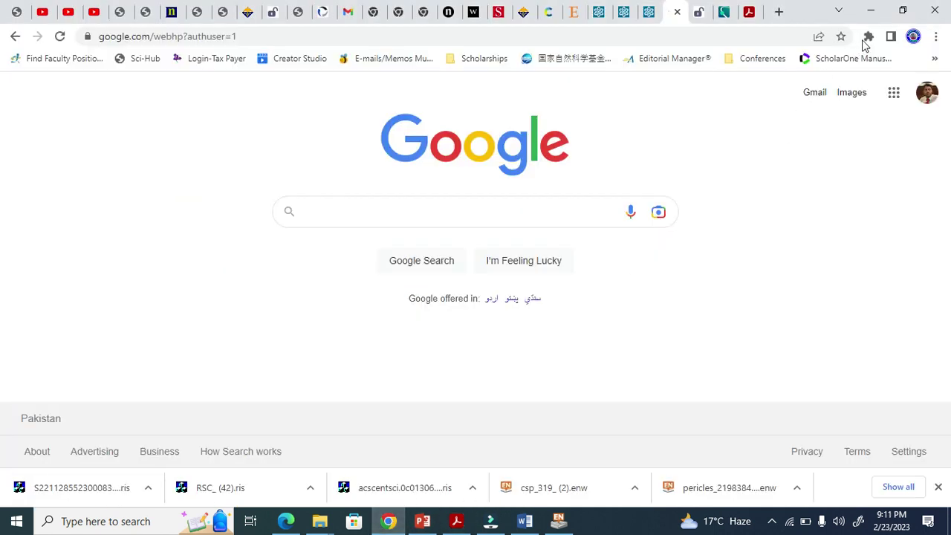
left_click(866, 38)
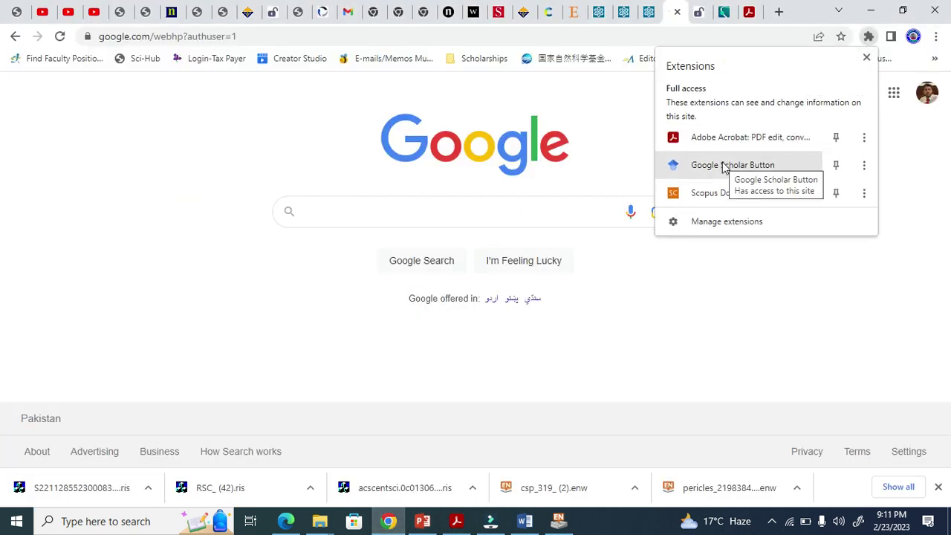
left_click(835, 164)
left_click(847, 37)
left_click(847, 37)
left_click(847, 37)
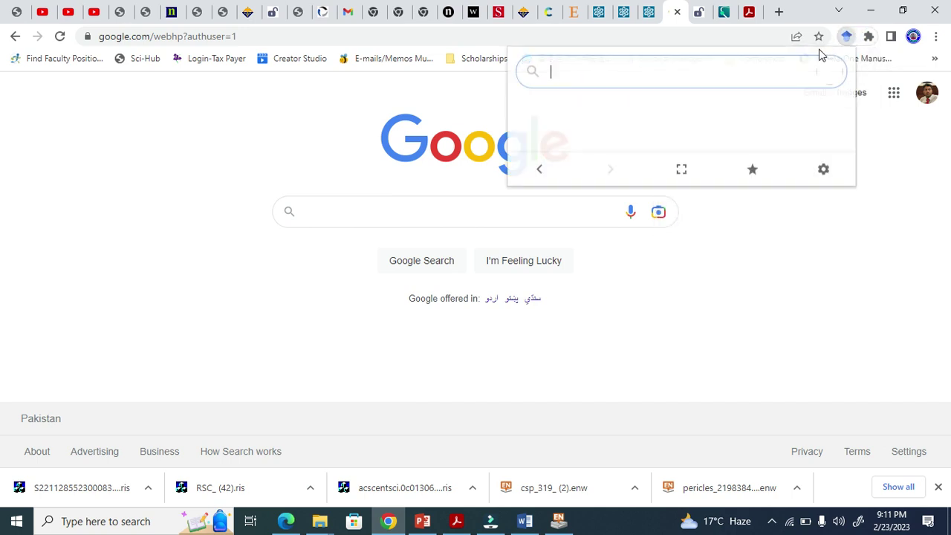
key("ctrl+v")
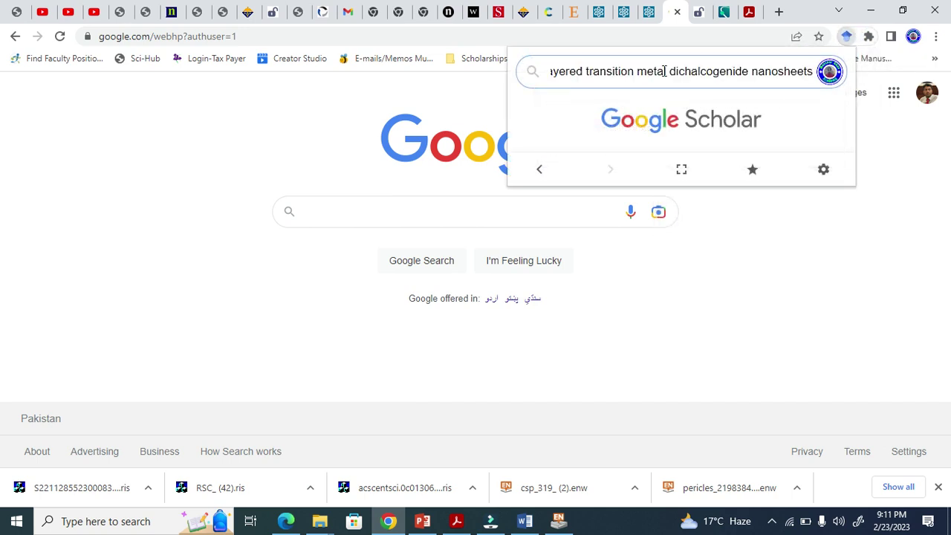
key("Return")
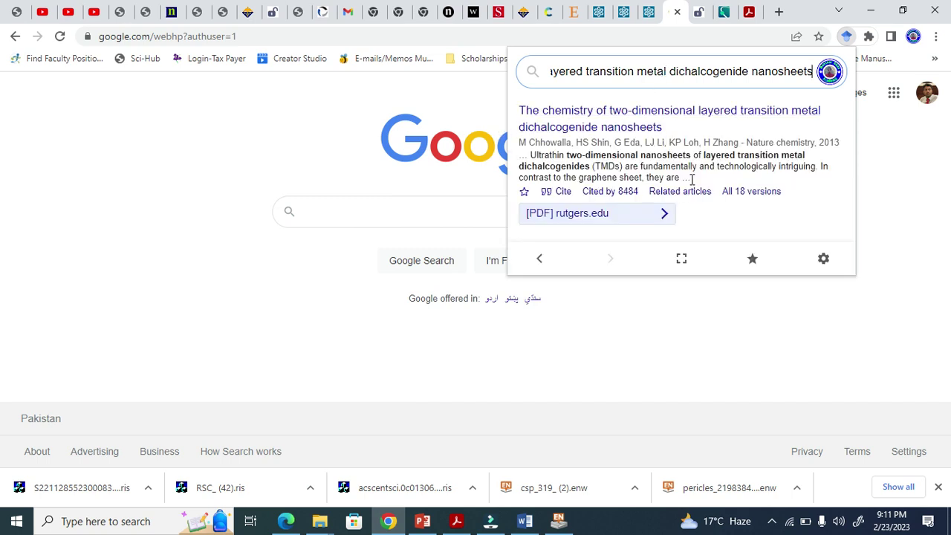
Export the 2013 Nature Chemistry paper's citation in EndNote format and open it in EndNote.
left_click(565, 192)
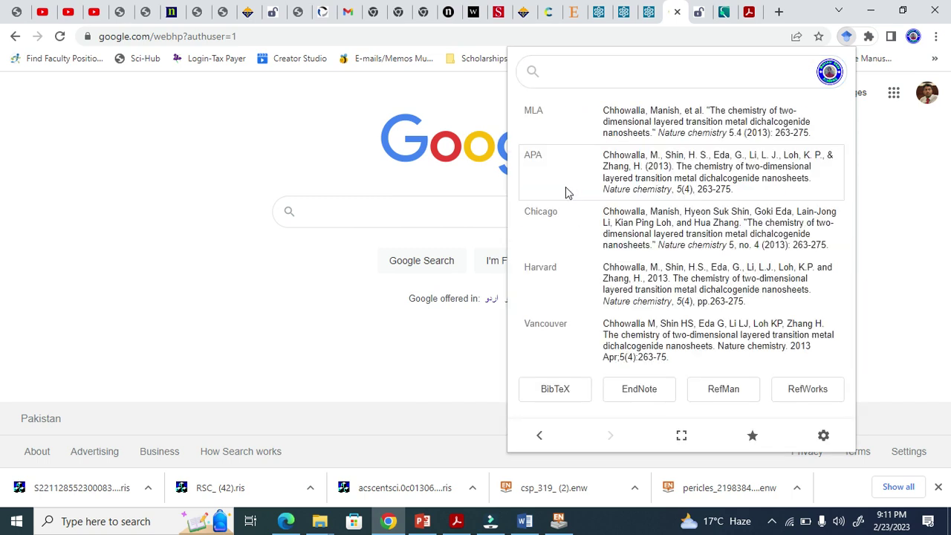
left_click(639, 389)
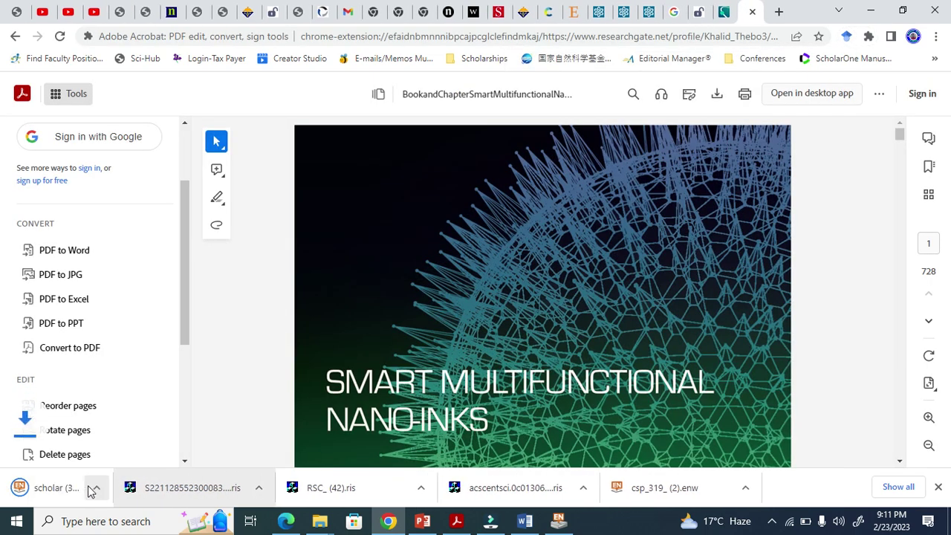
left_click(74, 490)
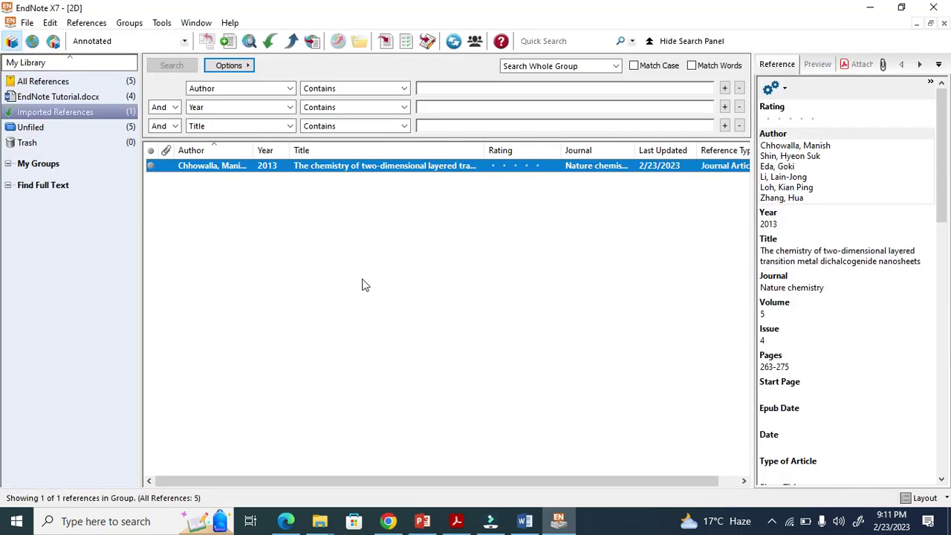
Download the MDPI Carbon Dots review citation as an EndNote file, then bring up the APS MoS2 article.
left_click(388, 521)
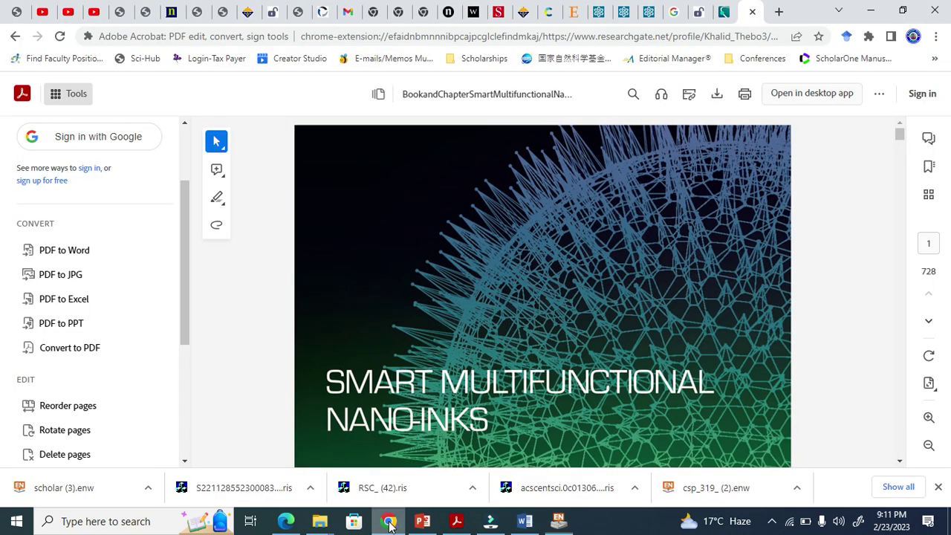
left_click(678, 10)
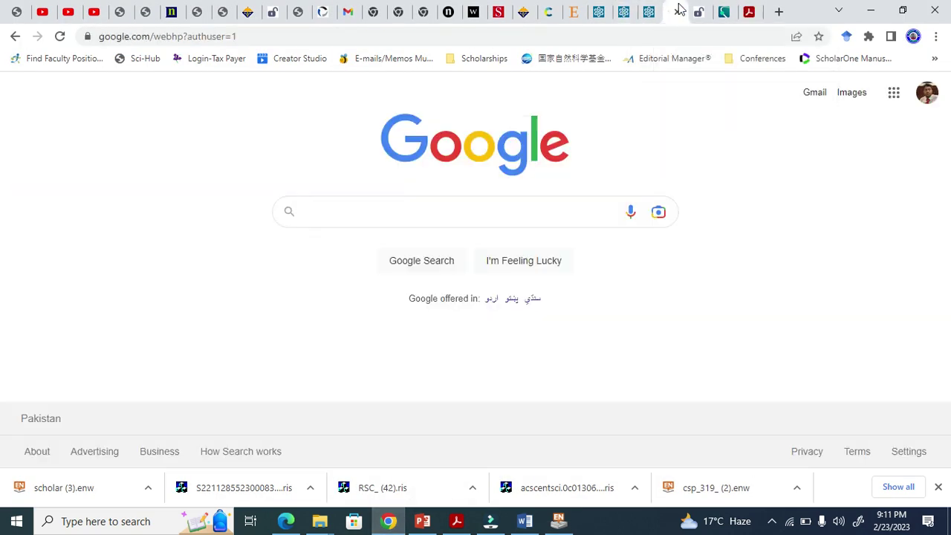
left_click(698, 12)
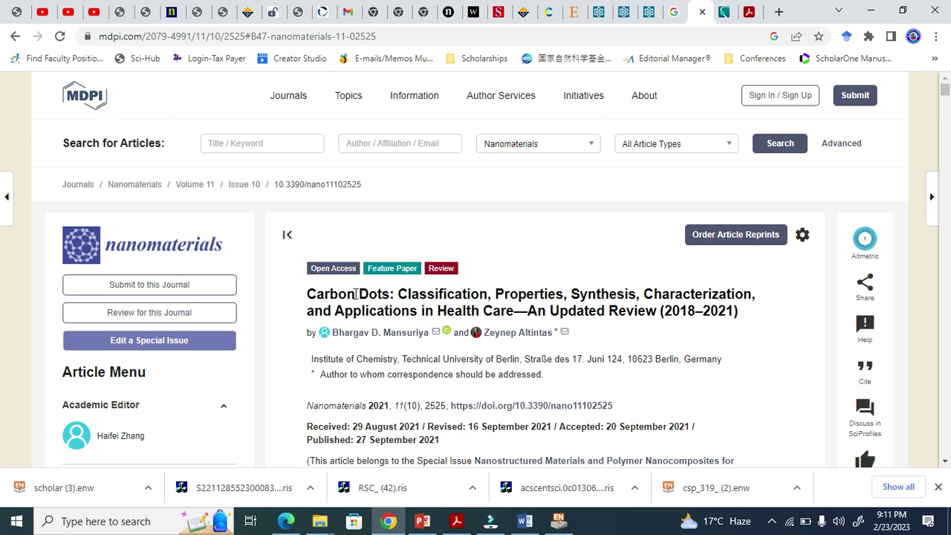
scroll(605, 307, "down", 1)
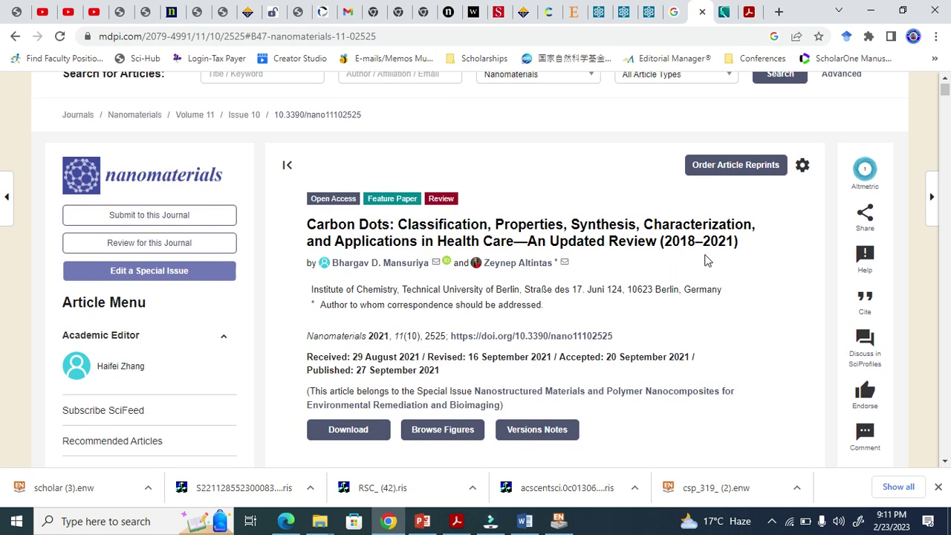
scroll(770, 242, "up", 1)
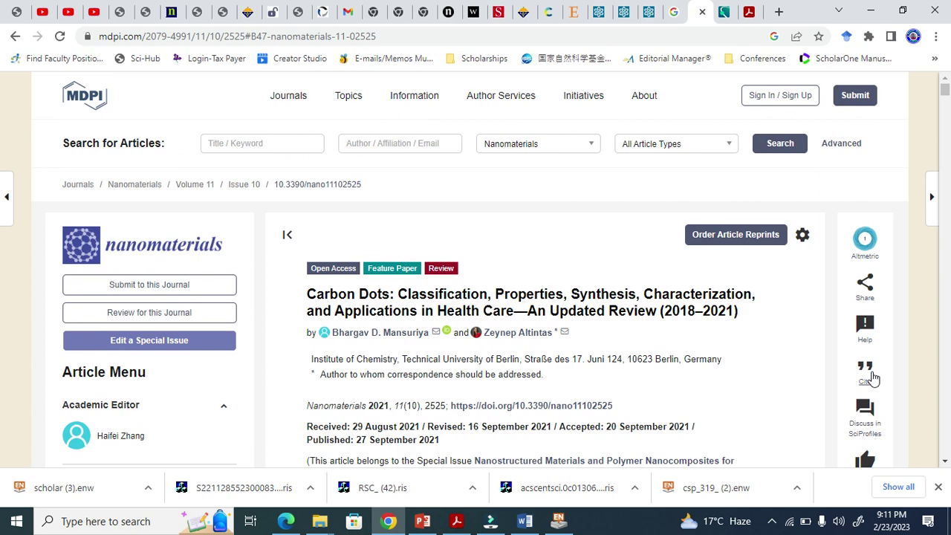
left_click(873, 379)
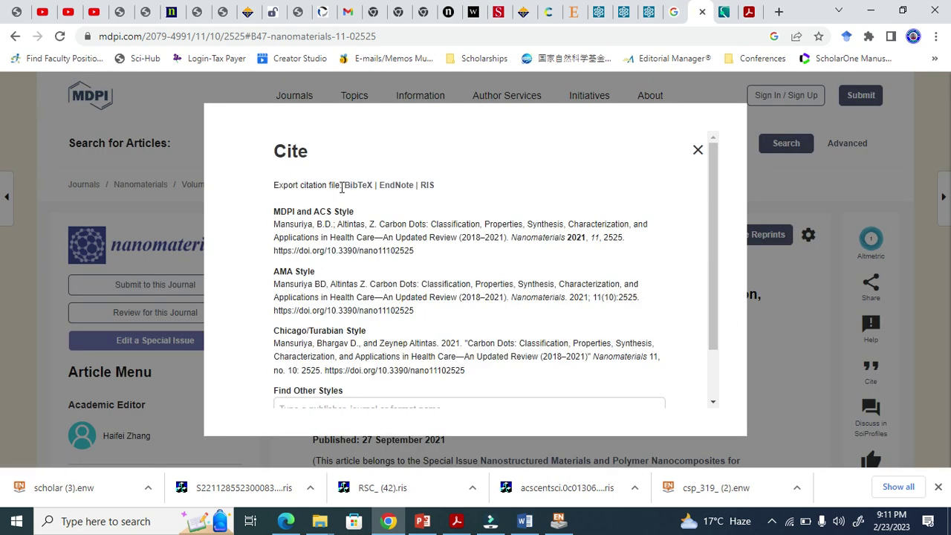
left_click(401, 193)
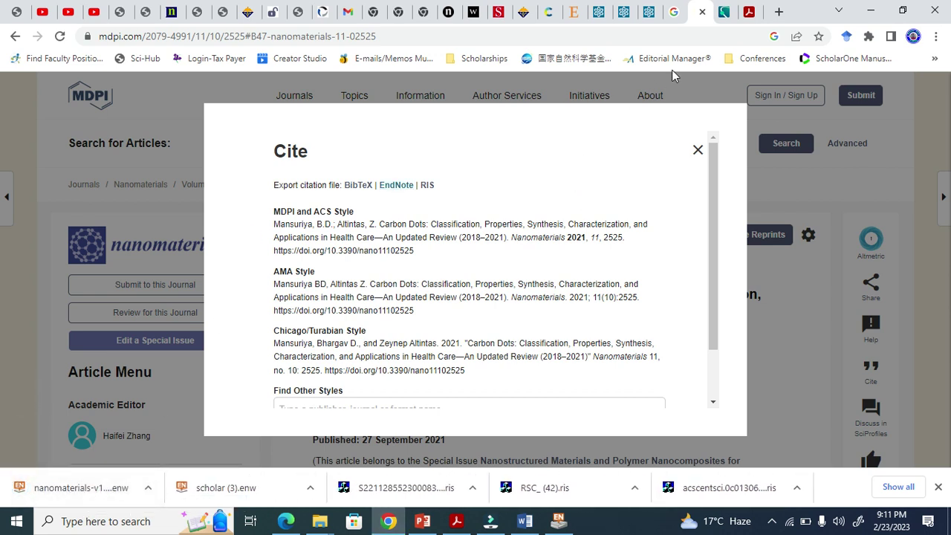
left_click(720, 20)
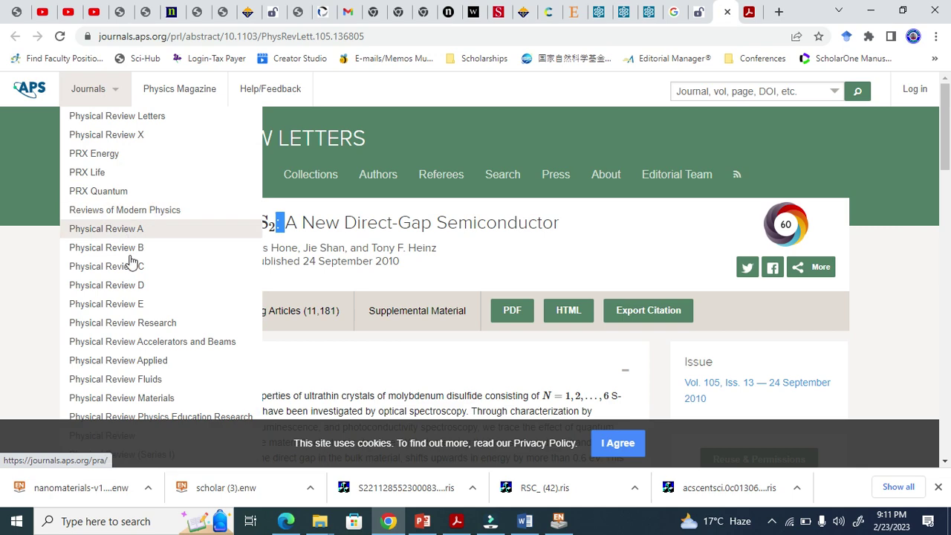
Download the MoS2 article as EndNote (RIS) file PhysRevLett.105.136805 (5).ris and import it into EndNote.
left_click(637, 311)
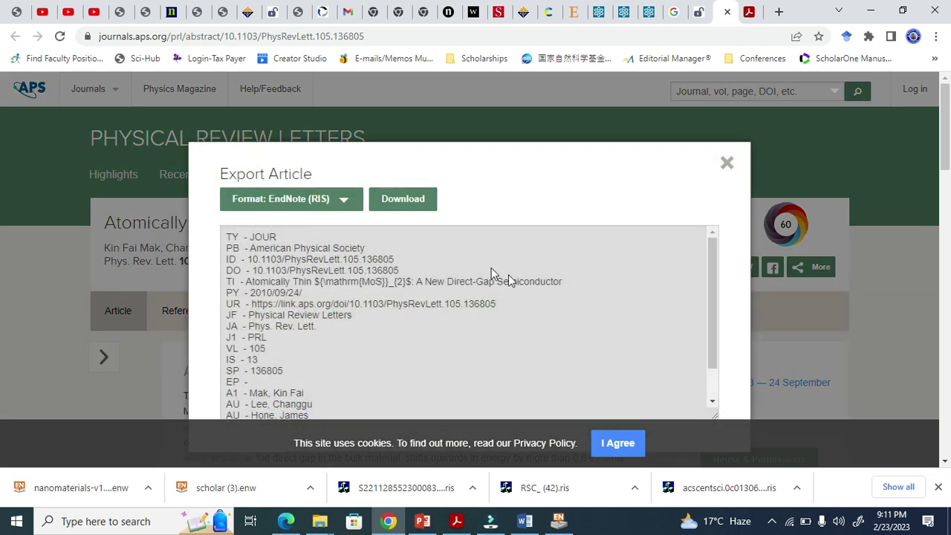
left_click(346, 200)
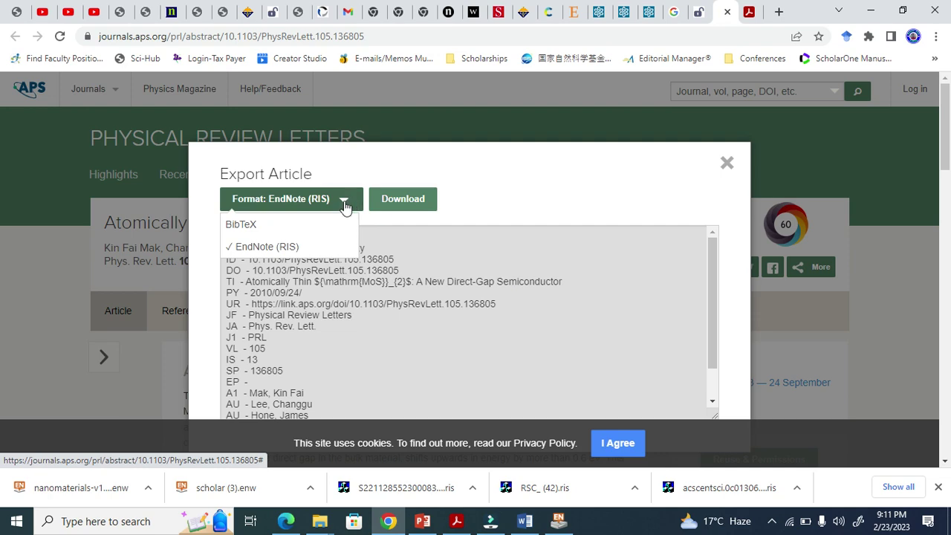
left_click(270, 245)
left_click(405, 203)
left_click(61, 493)
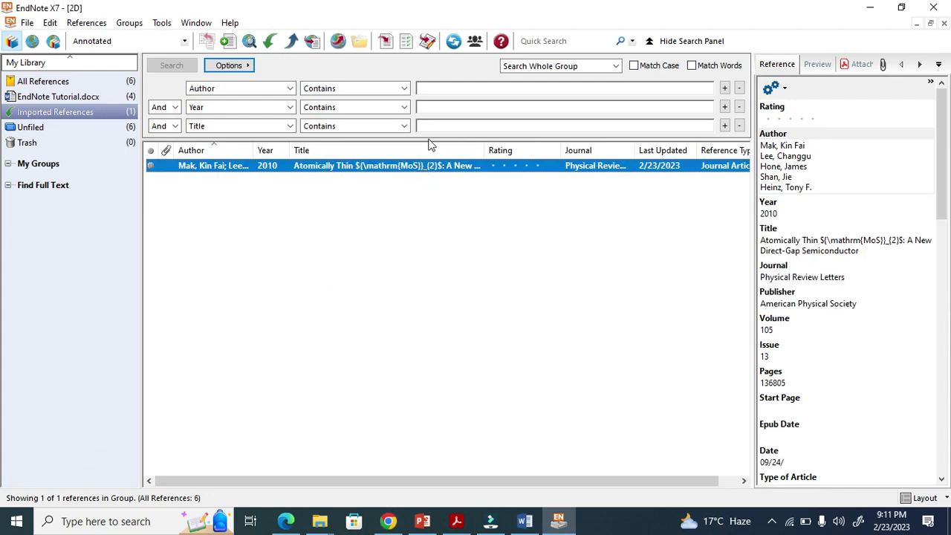
left_click(386, 42)
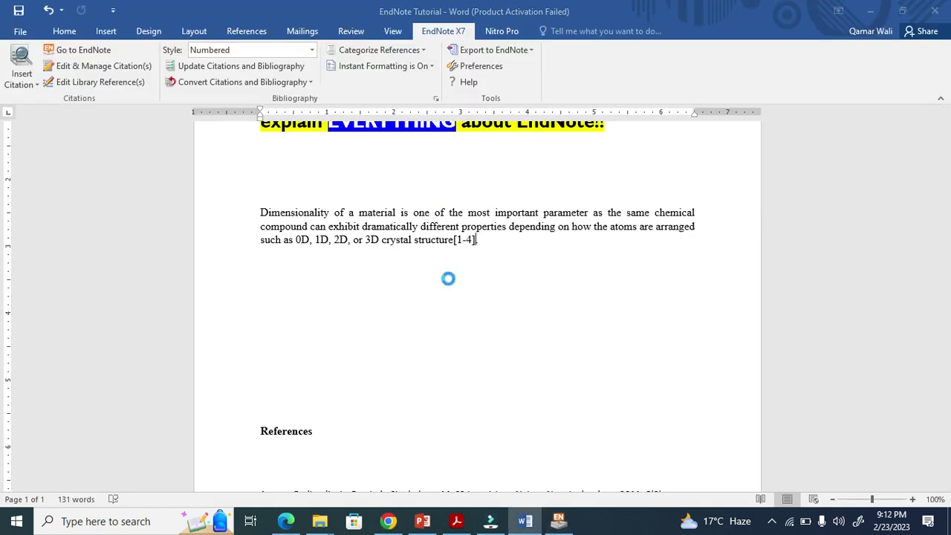
Review Word's References list for new entry 5, checking the Edit References topic on PowerPoint slide 6.
scroll(473, 317, "down", 5)
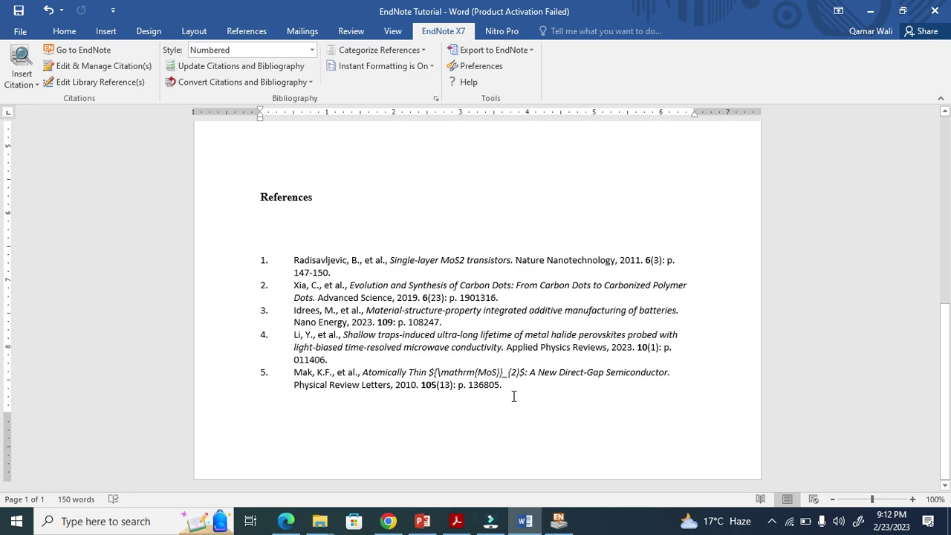
left_click(272, 261)
left_click(423, 521)
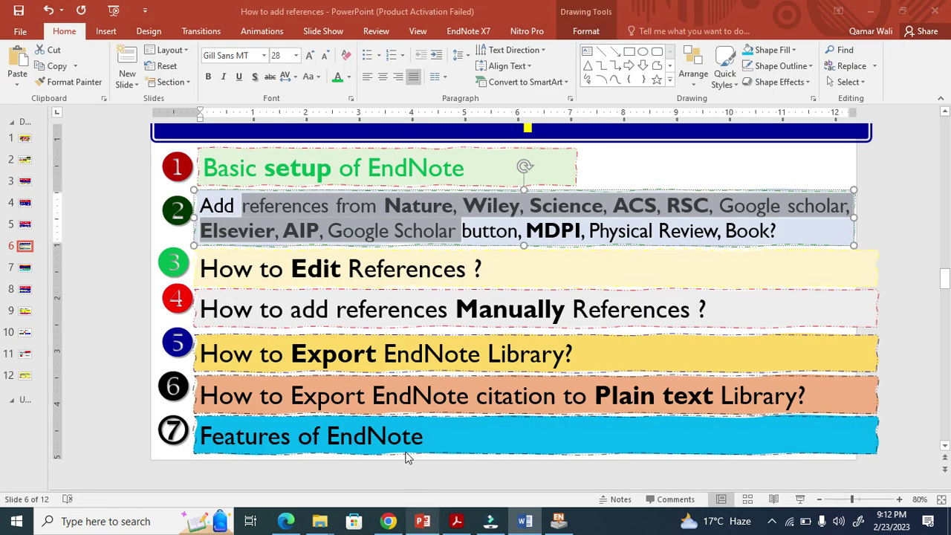
left_click_drag(290, 269, 468, 276)
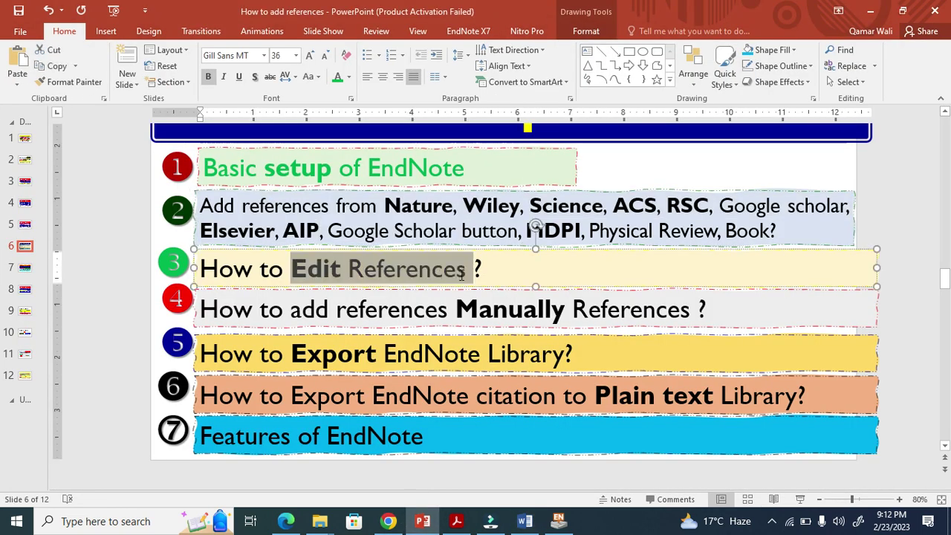
left_click(525, 521)
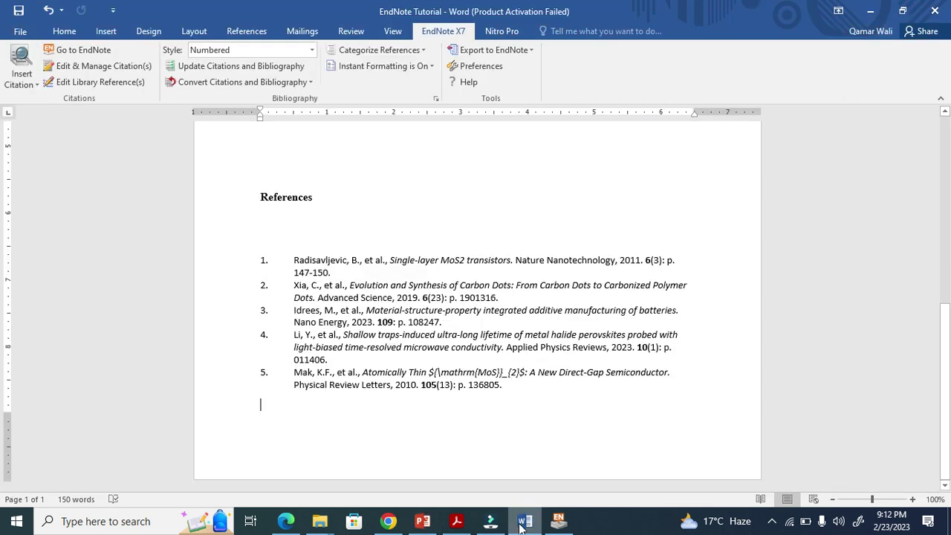
left_click(496, 391)
left_click(443, 380)
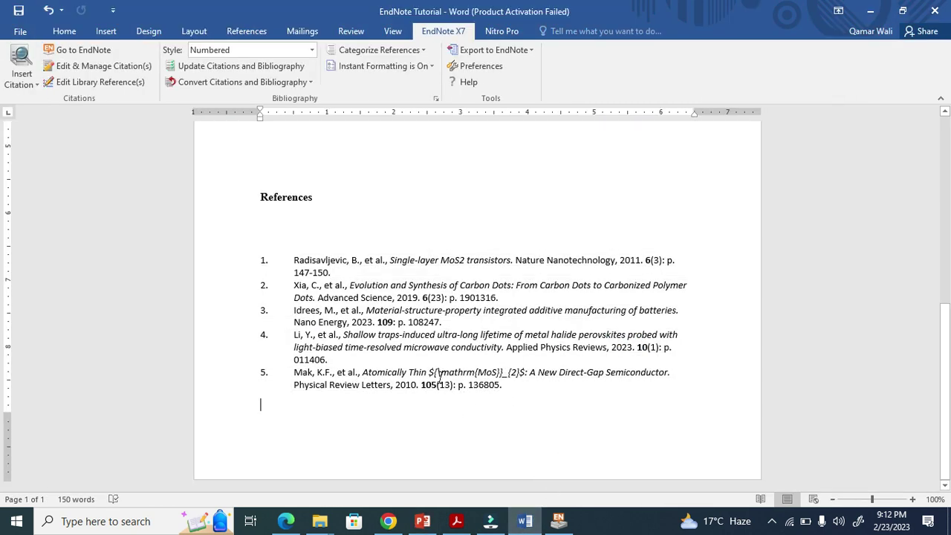
left_click(440, 373)
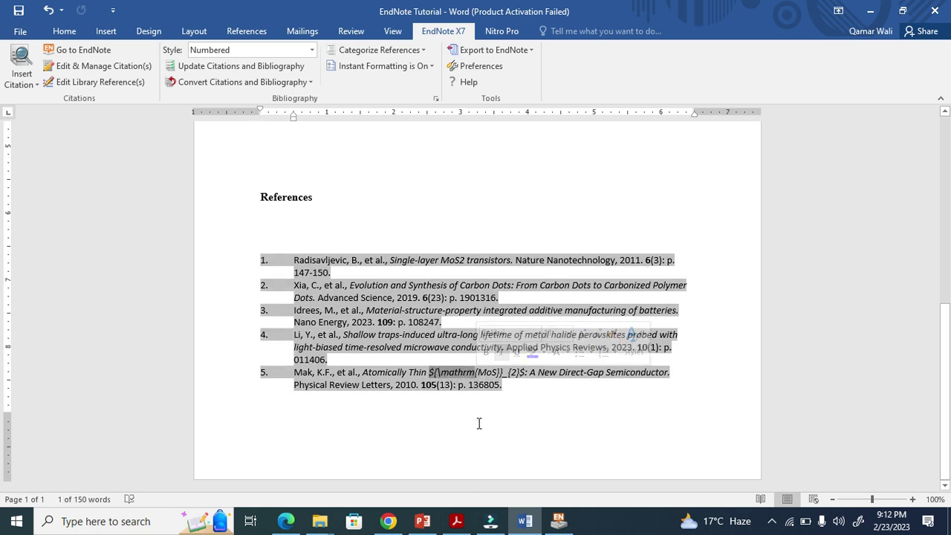
Close the APS export window and zoom Word to 140% to inspect reference 5's raw 'mathrm' title code.
key("alt+Tab")
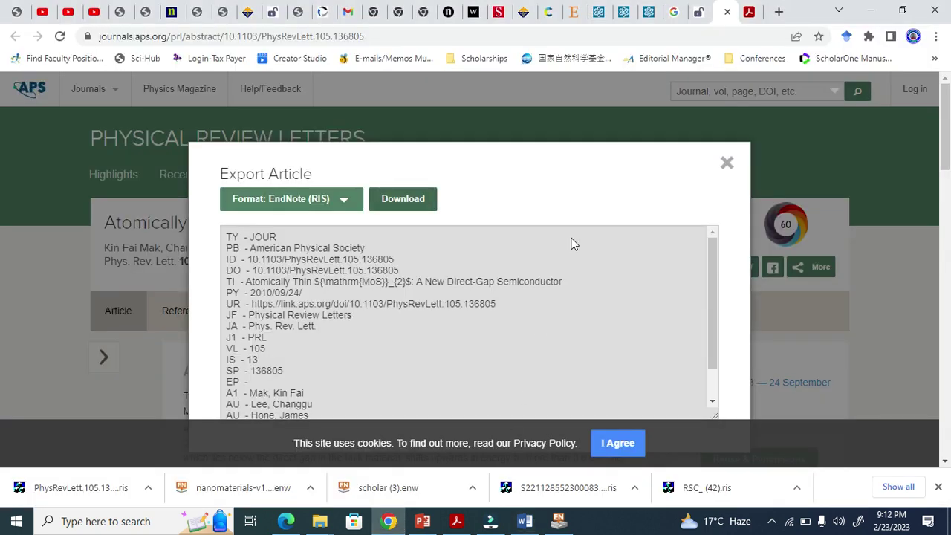
left_click(727, 164)
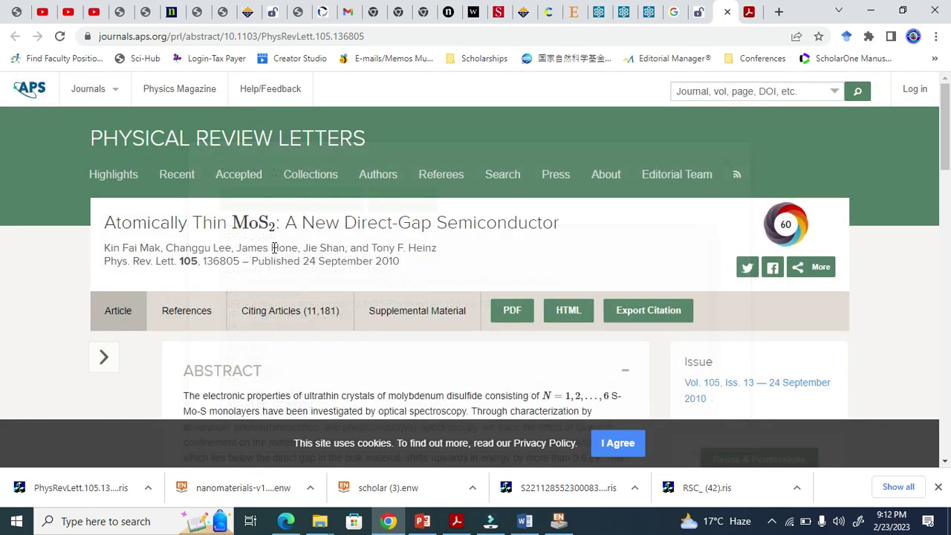
left_click(524, 520)
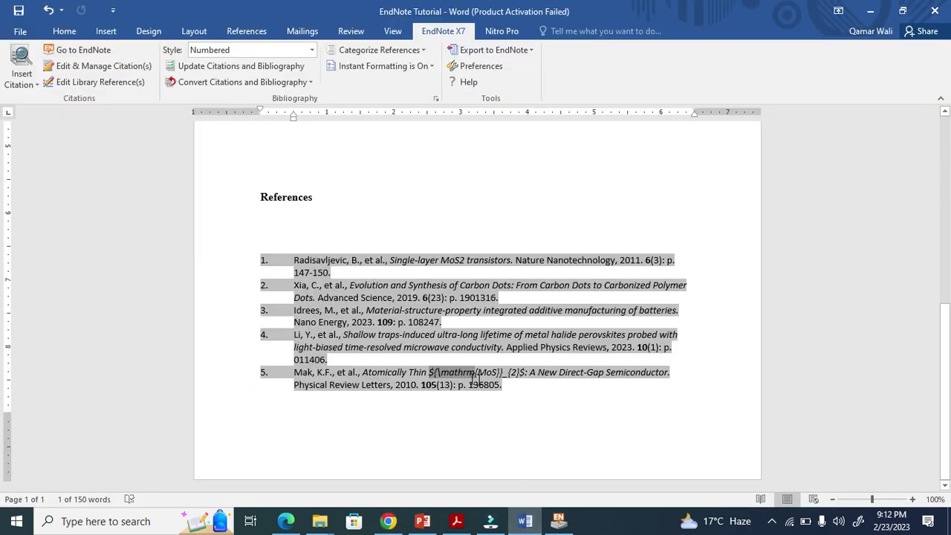
left_click_drag(534, 386, 261, 191)
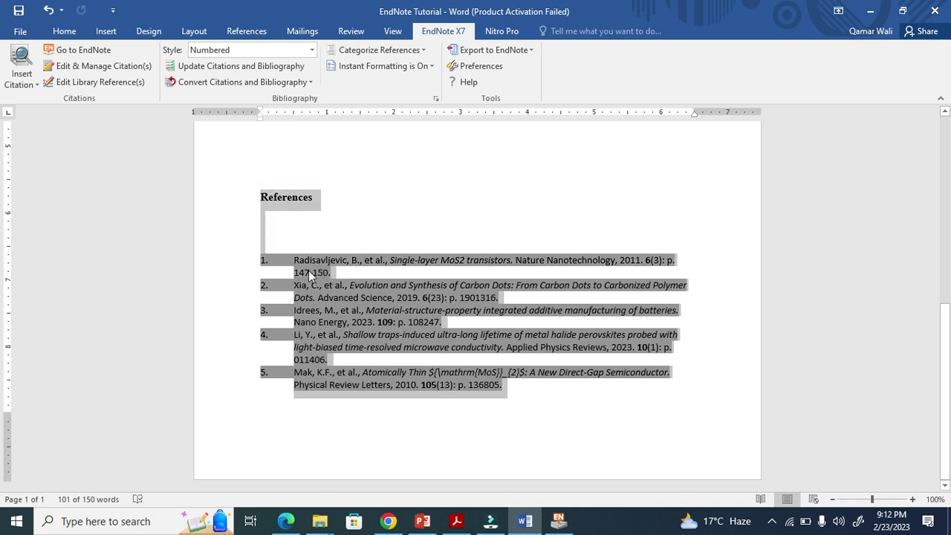
left_click(912, 499)
left_click(912, 499)
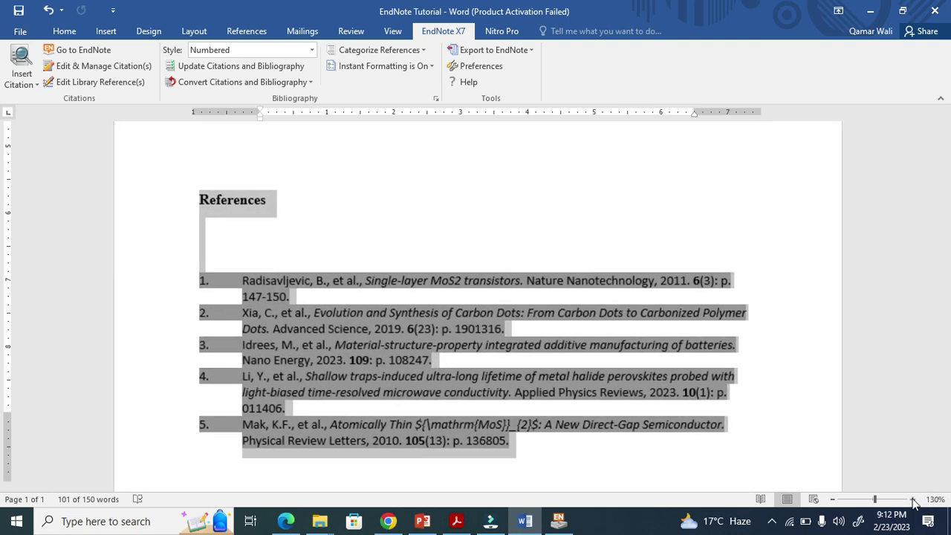
left_click(912, 499)
left_click(912, 499)
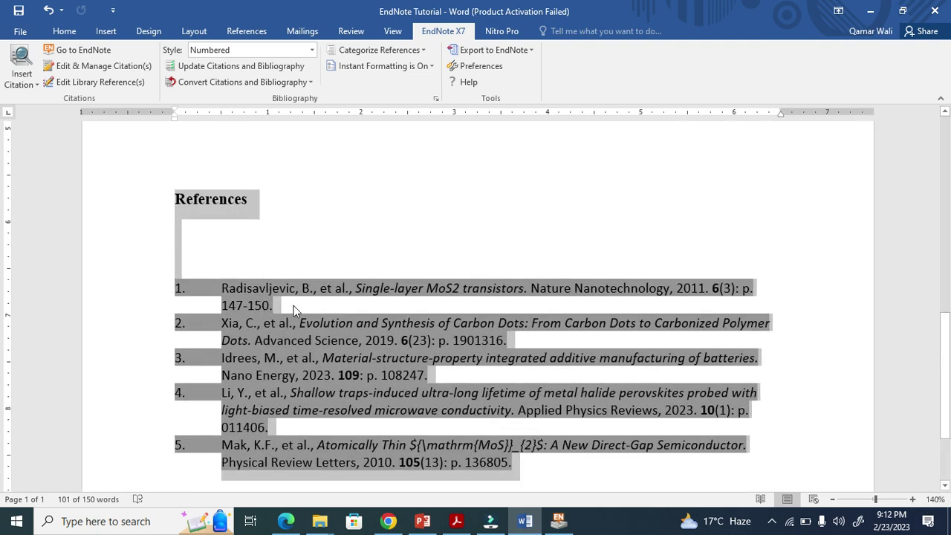
left_click(485, 402)
double_click(432, 446)
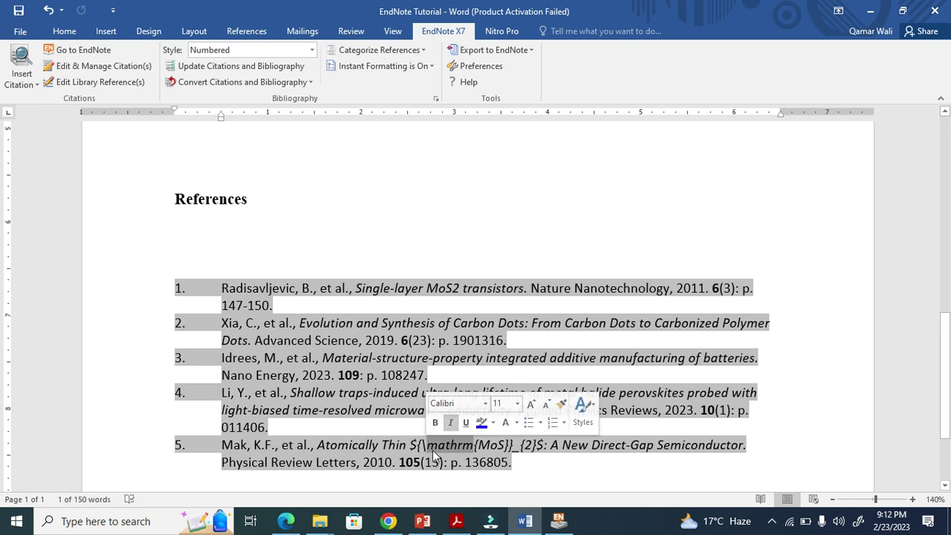
left_click(437, 445)
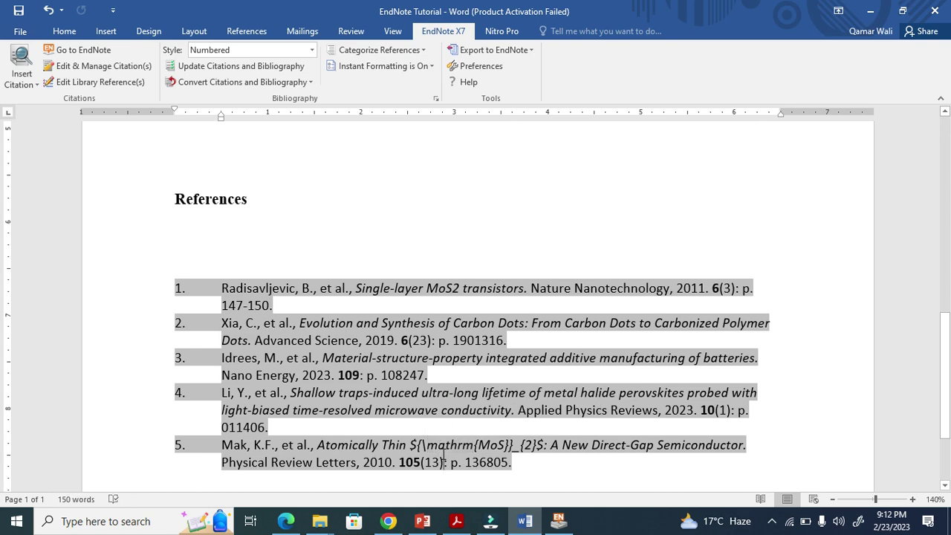
scroll(468, 430, "up", 10)
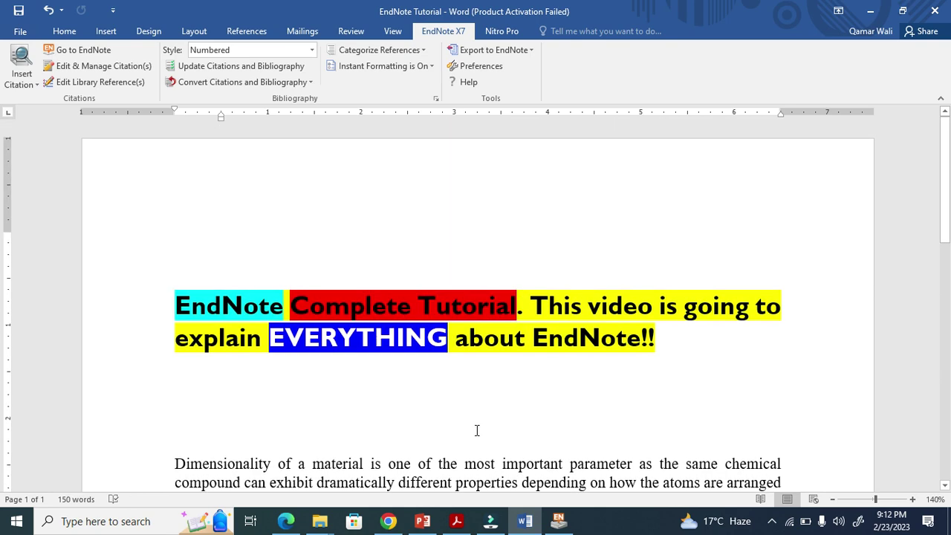
Remove Mak 2010 from the [1-5] citation via Edit & Manage Citation(s), leaving [1-4].
left_click_drag(479, 365, 444, 365)
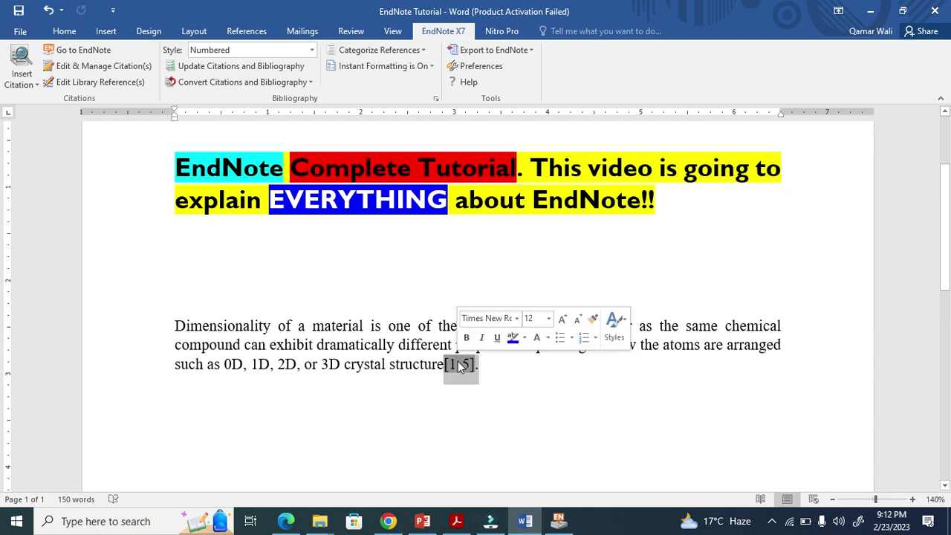
left_click(129, 67)
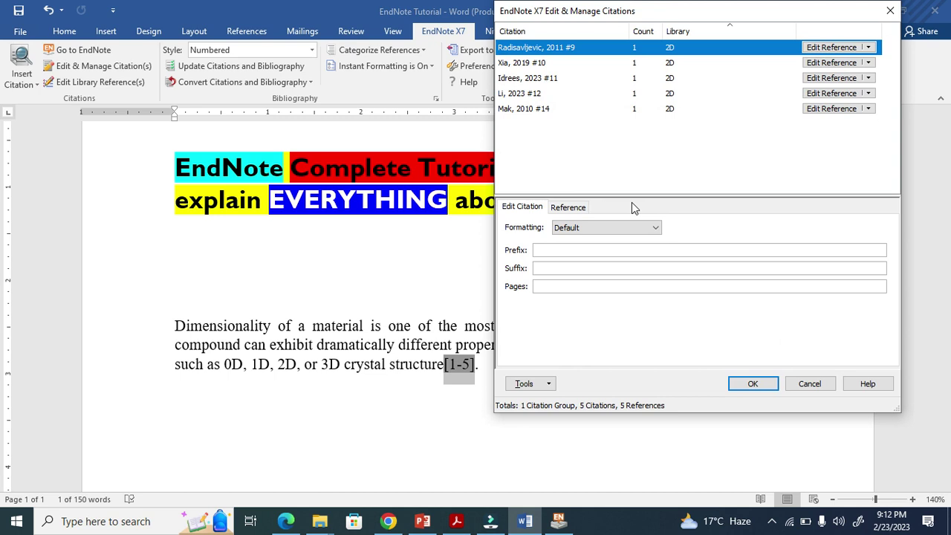
left_click(867, 109)
left_click(843, 156)
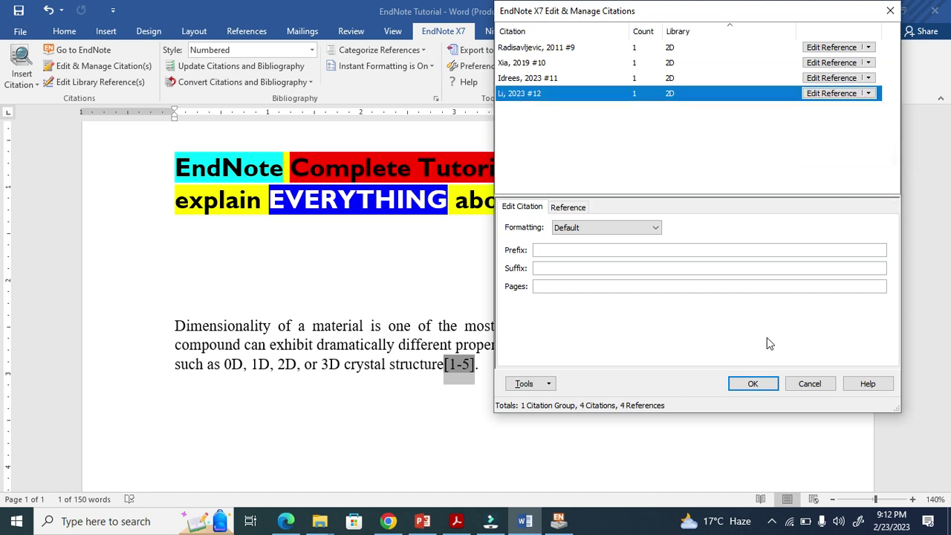
left_click(752, 384)
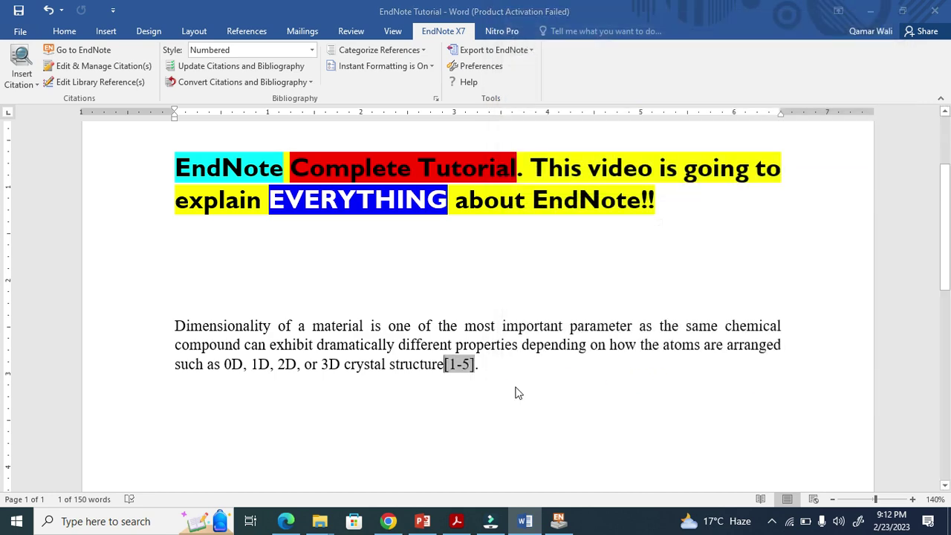
scroll(516, 376, "down", 5)
scroll(517, 369, "up", 2)
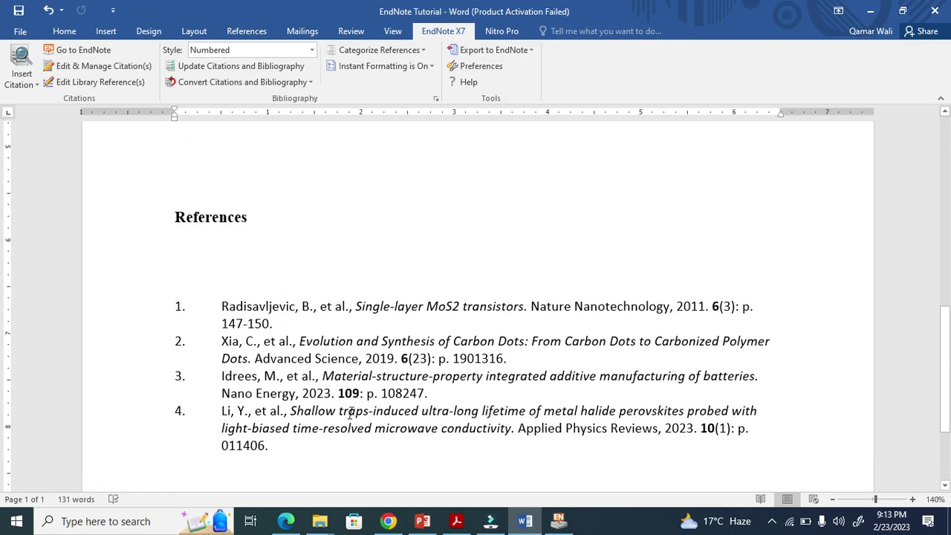
left_click(558, 520)
Place the Word cursor after [1-4] and open the Mak 2010 reference in EndNote for editing.
left_click(525, 521)
scroll(482, 310, "up", 5)
left_click(483, 275)
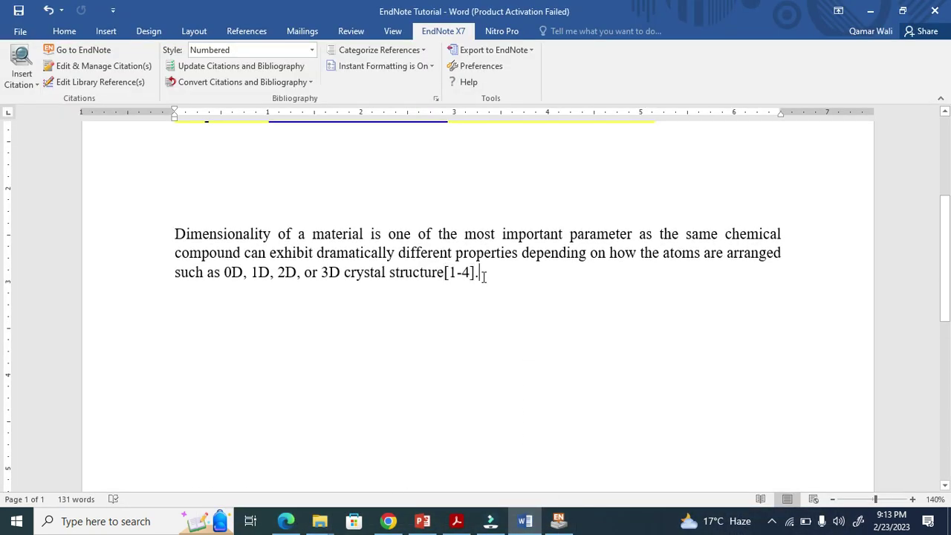
left_click(558, 520)
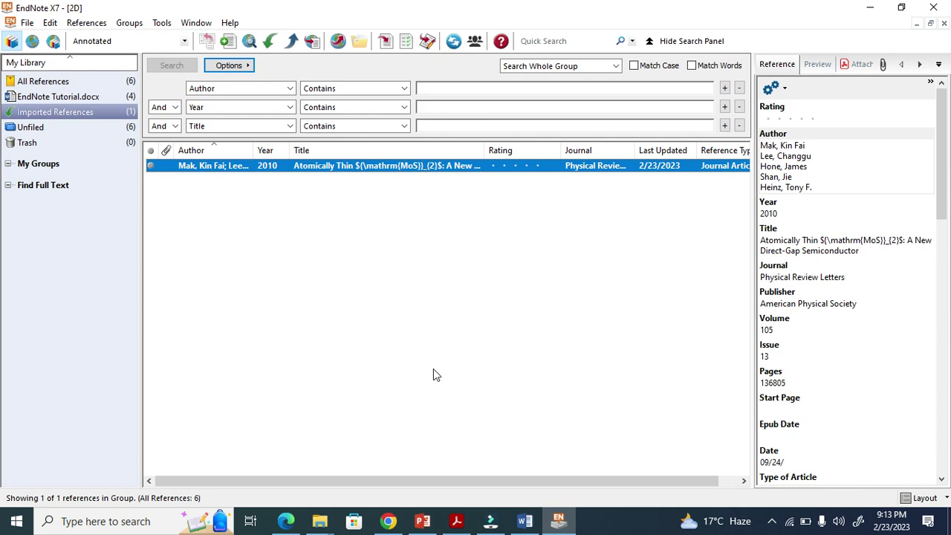
left_click(83, 82)
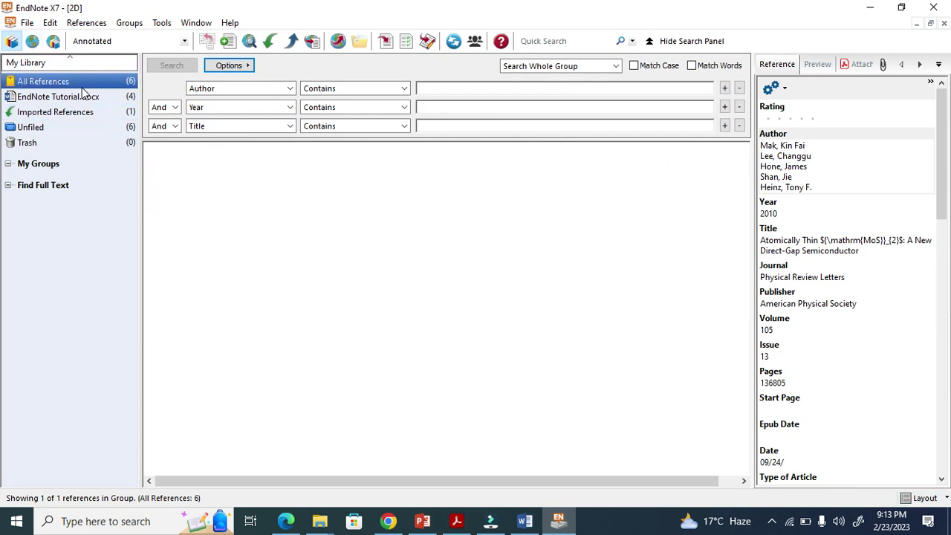
left_click(356, 208)
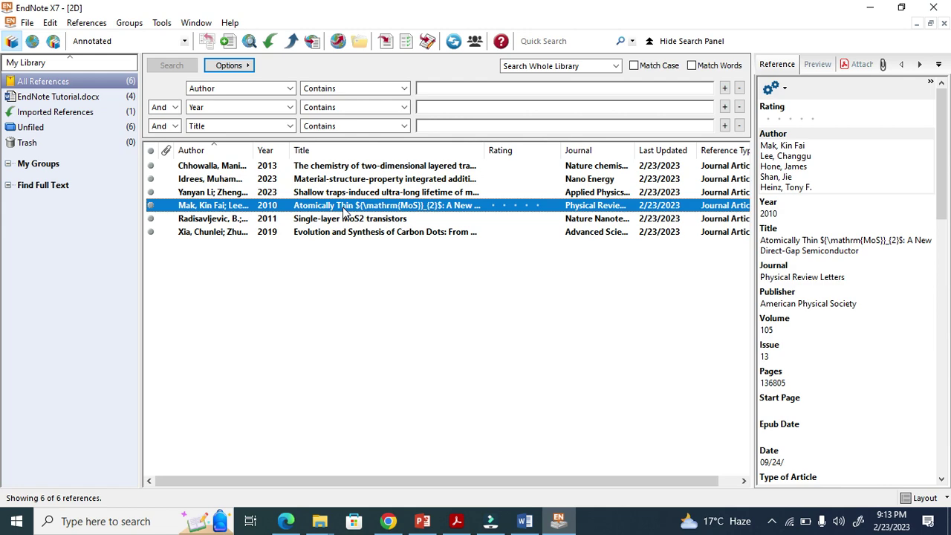
double_click(343, 209)
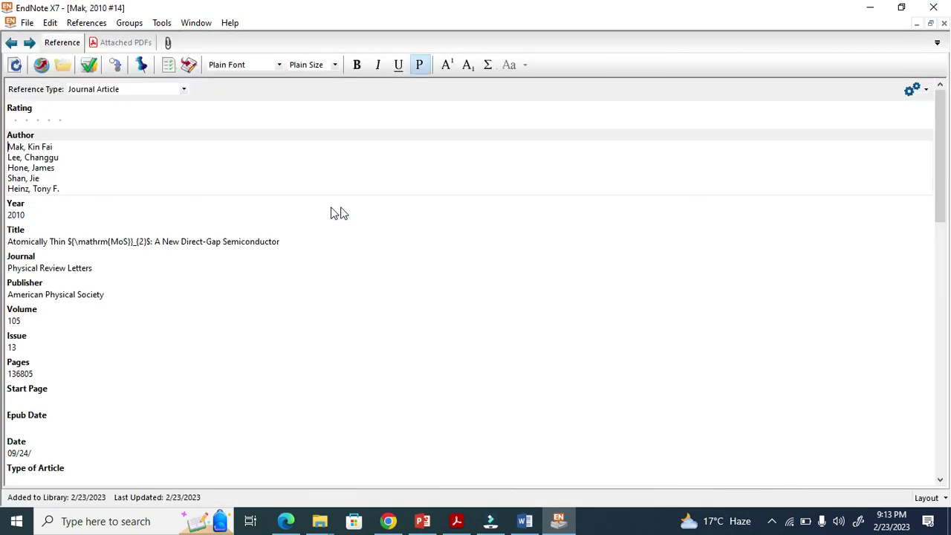
Correct the title to 'Atomically Thin MoS2: A New Direct-Gap Semiconductor', save, and cite it in Word.
left_click(152, 242)
key("BackSpace")
key("BackSpace")
key("BackSpace")
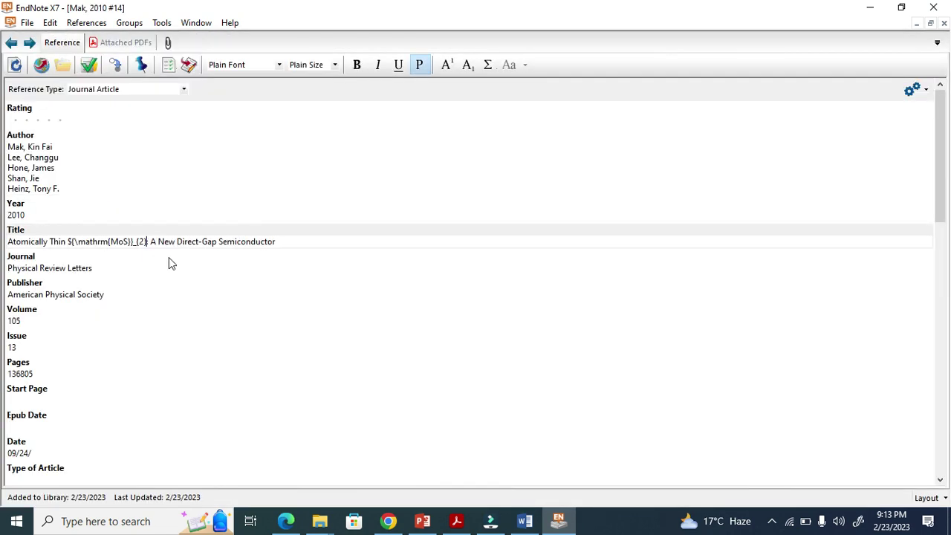
key("BackSpace")
key("BackSpace")
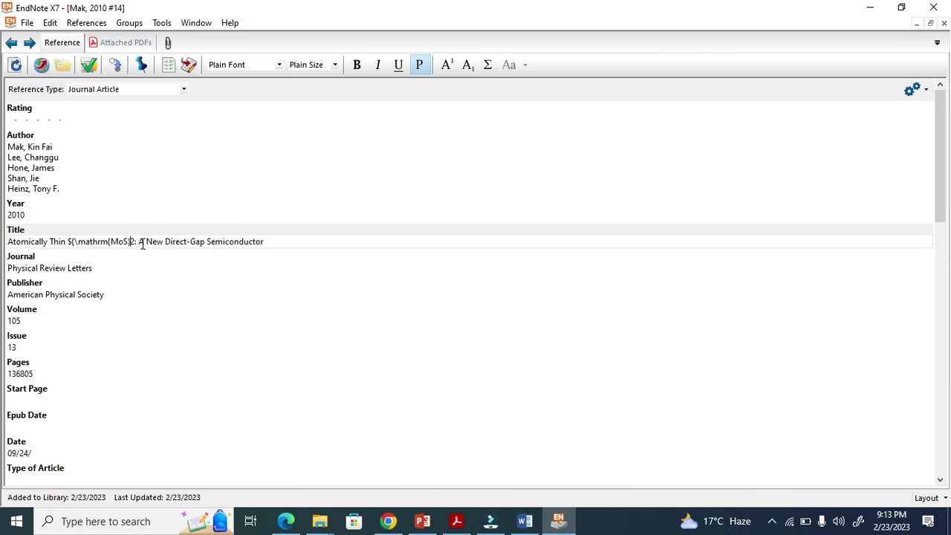
key("BackSpace")
key("BackSpace")
key("BackSpace")
key("BackSpace")
key("BackSpace")
key("BackSpace")
key("BackSpace")
key("BackSpace")
key("BackSpace")
key("BackSpace")
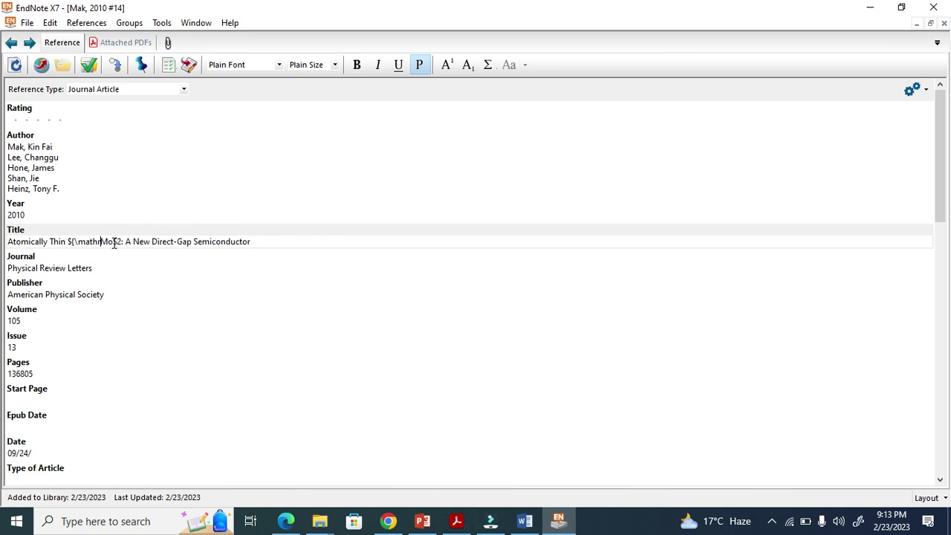
key("BackSpace")
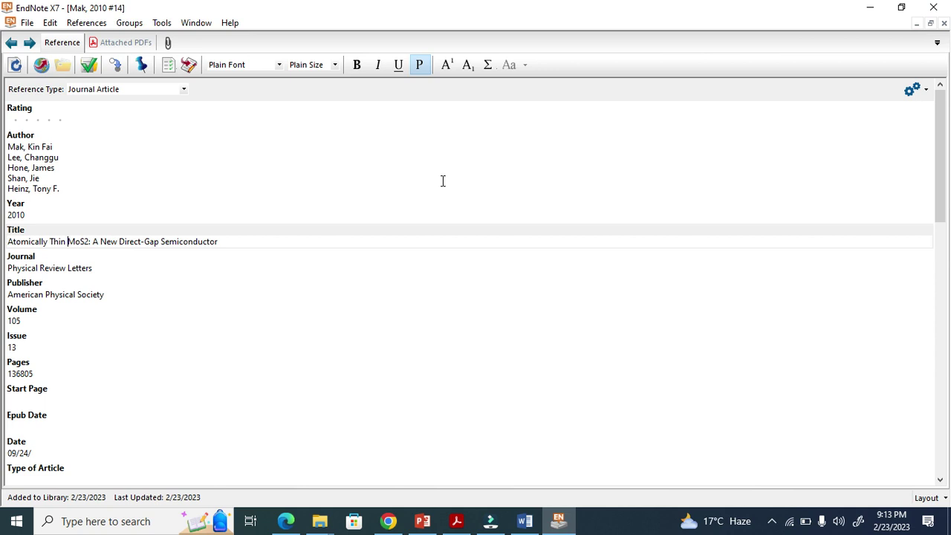
left_click(944, 26)
left_click(404, 297)
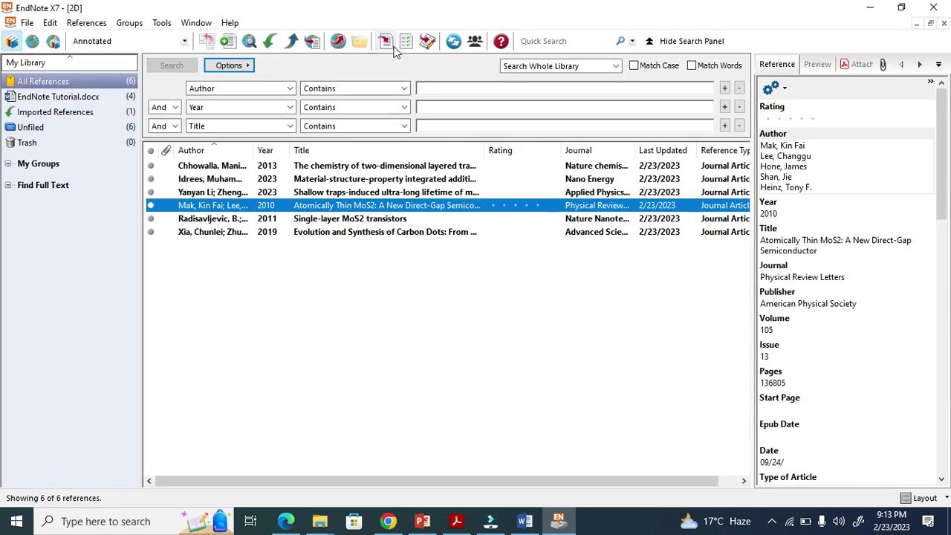
left_click(386, 41)
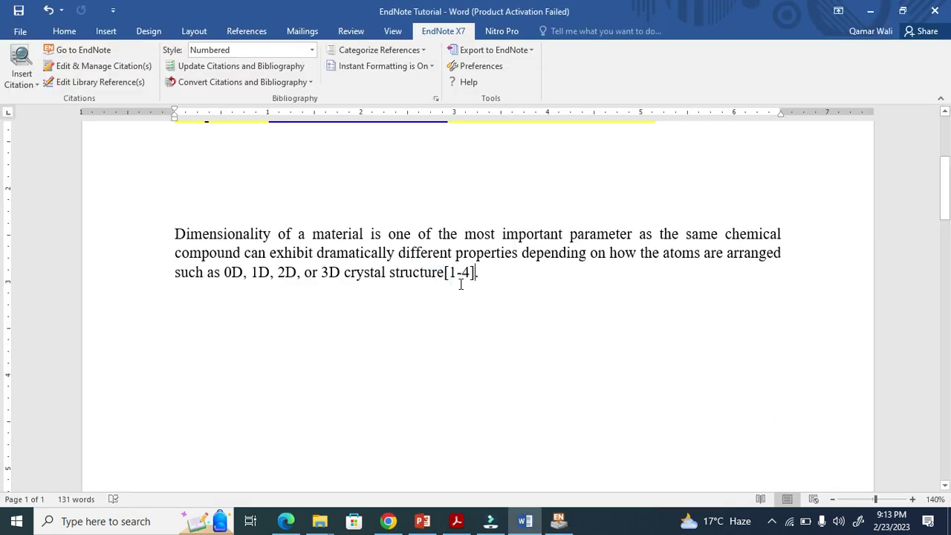
mouse_move(422, 401)
left_mouse_down()
mouse_move(220, 390)
mouse_move(221, 371)
left_mouse_up()
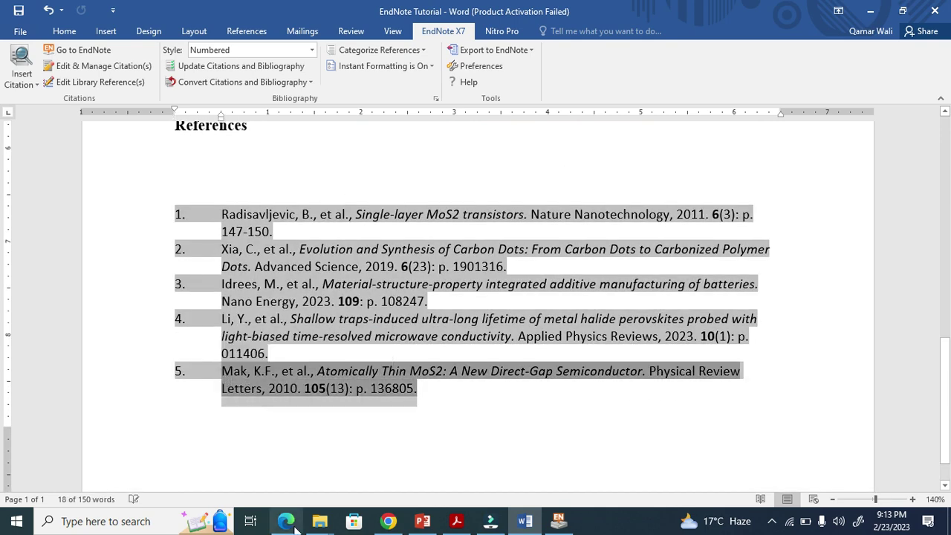
Highlight 'add references Manually' and topic 2's publisher list on PowerPoint slide 6.
left_click(421, 521)
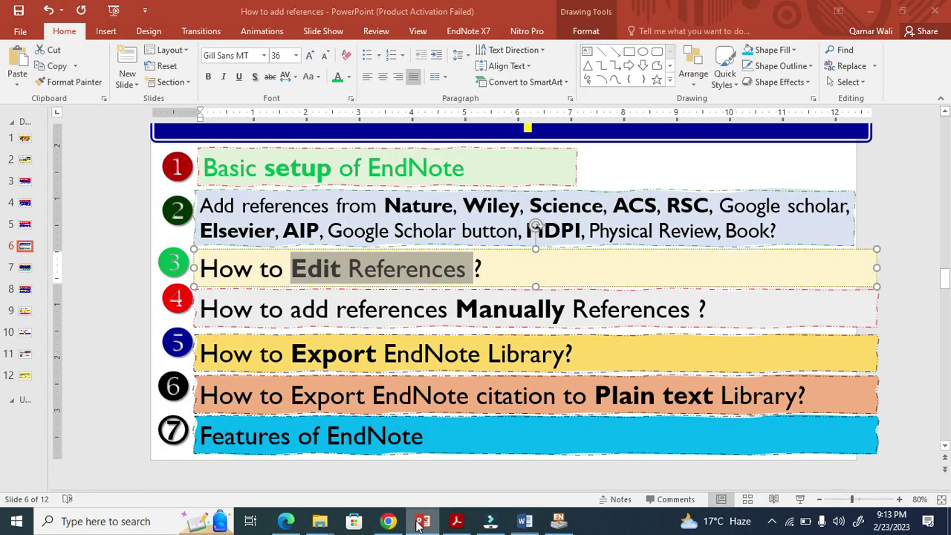
left_click(410, 307)
left_click_drag(316, 308, 531, 307)
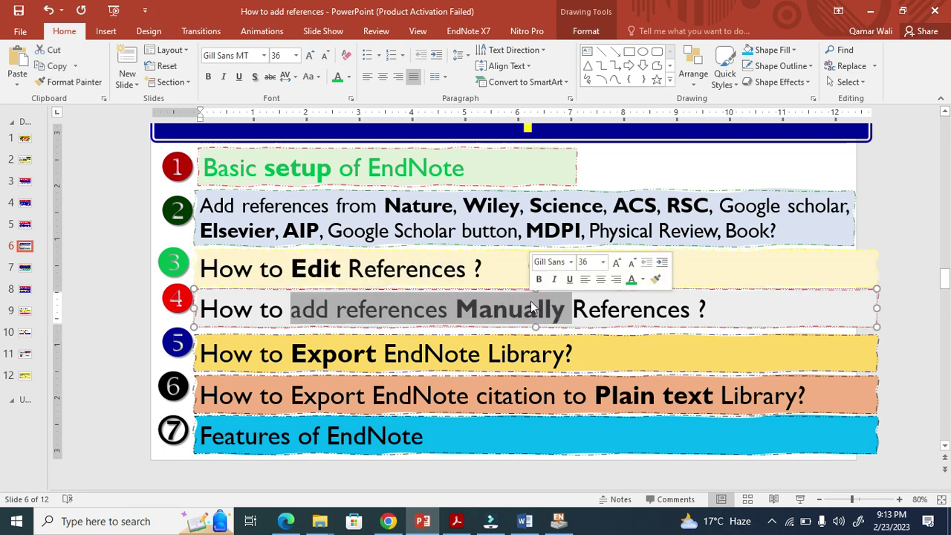
left_click(558, 520)
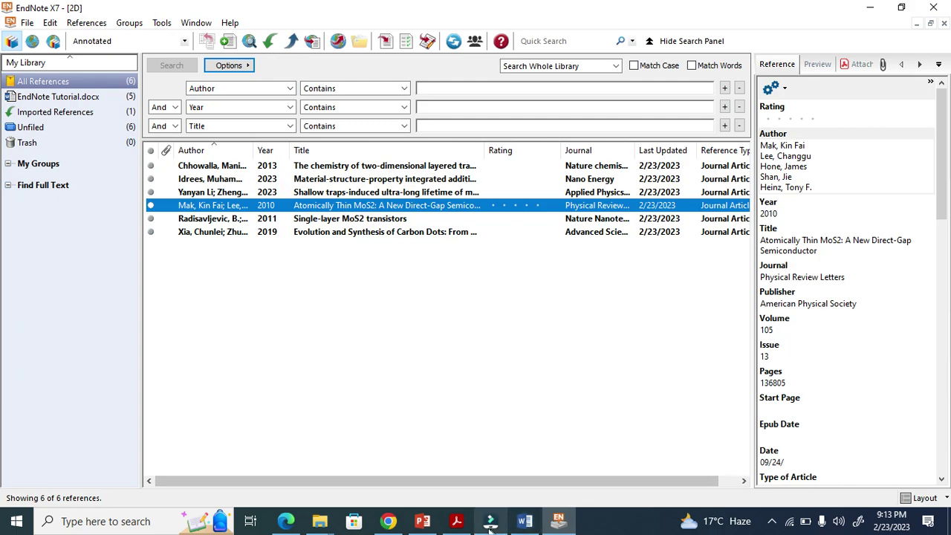
left_click(456, 520)
left_click(422, 521)
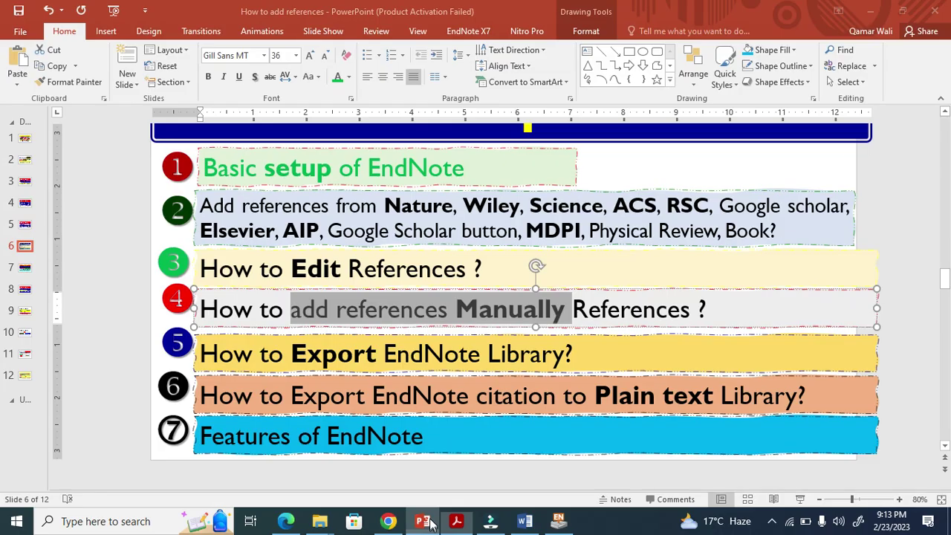
left_click(435, 312)
left_click_drag(338, 208, 785, 228)
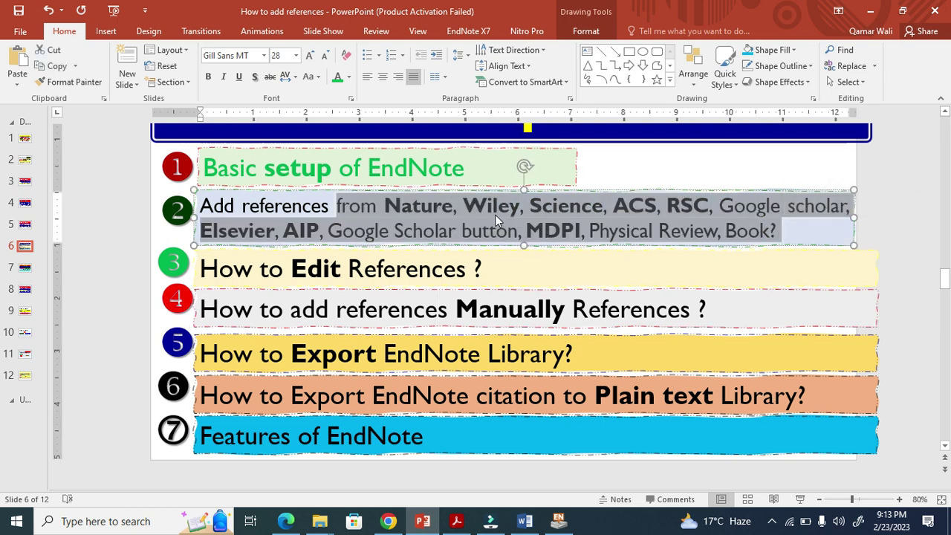
left_click(488, 309)
double_click(488, 309)
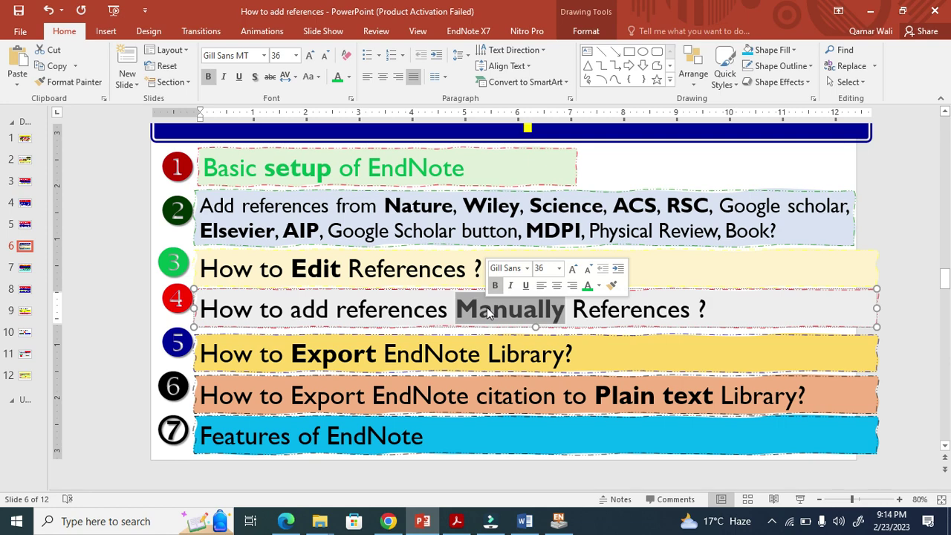
Copy the Nature Chemistry TMD-nanosheets article title from Acrobat Reader and return to the EndNote library.
left_click(456, 520)
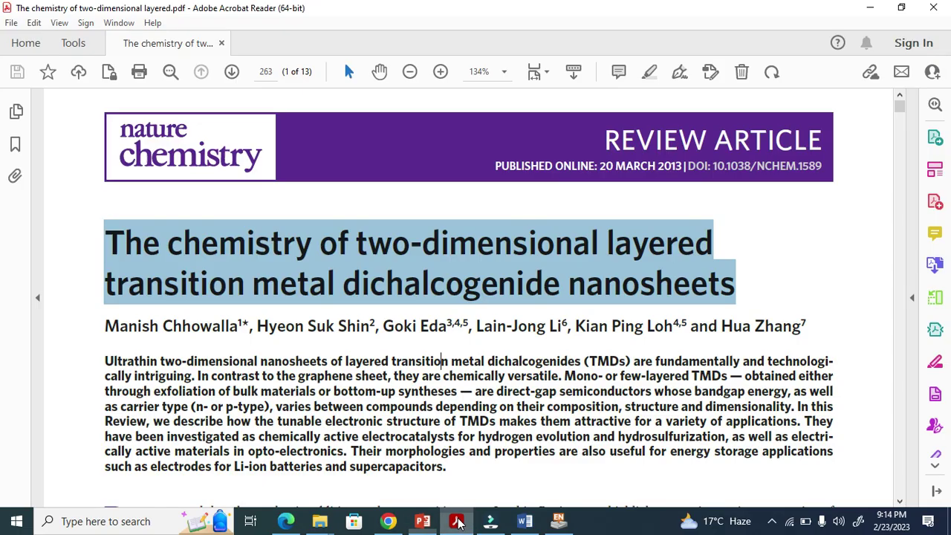
left_click(396, 256)
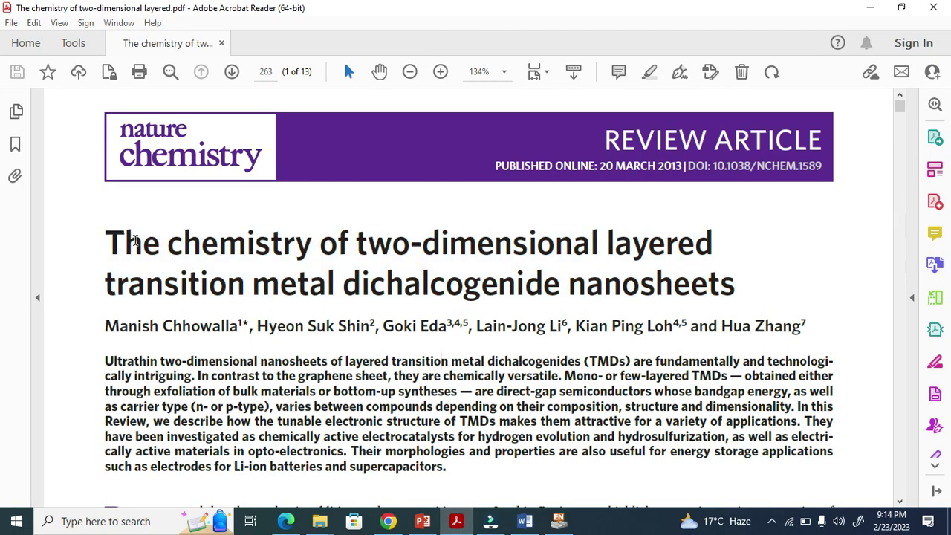
left_click_drag(106, 242, 668, 285)
right_click(600, 265)
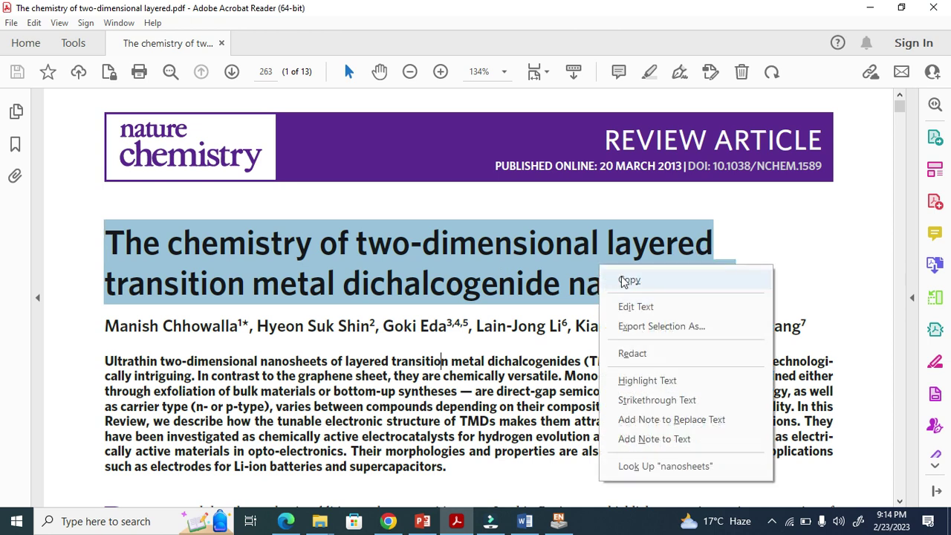
left_click(623, 279)
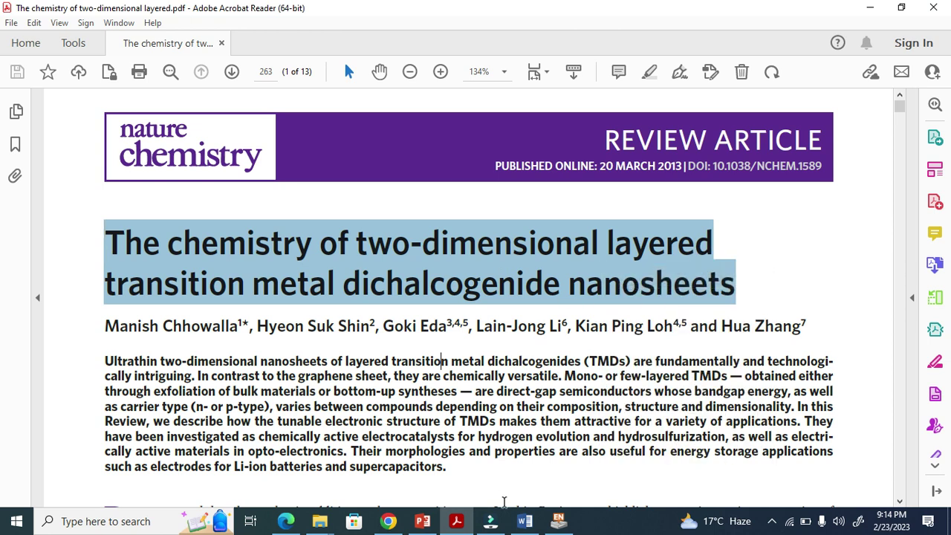
left_click(558, 521)
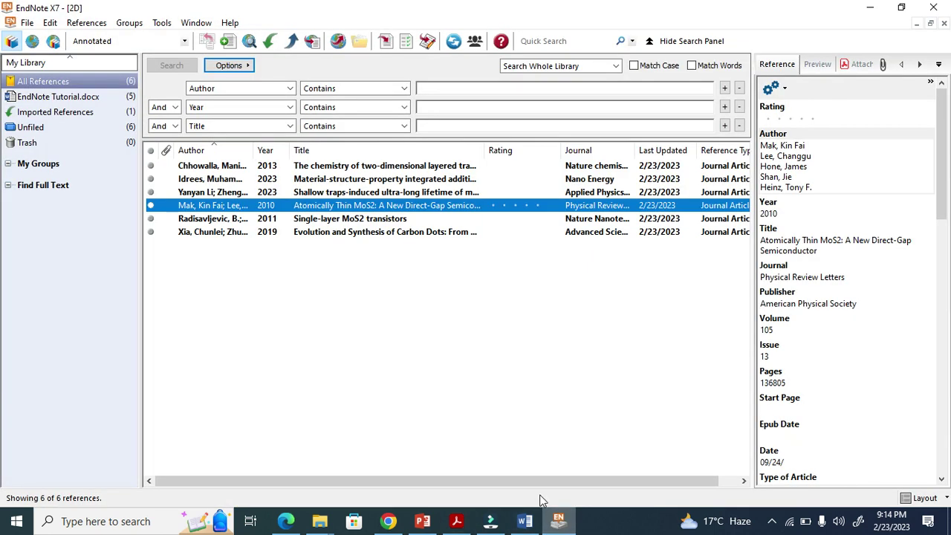
left_click(102, 25)
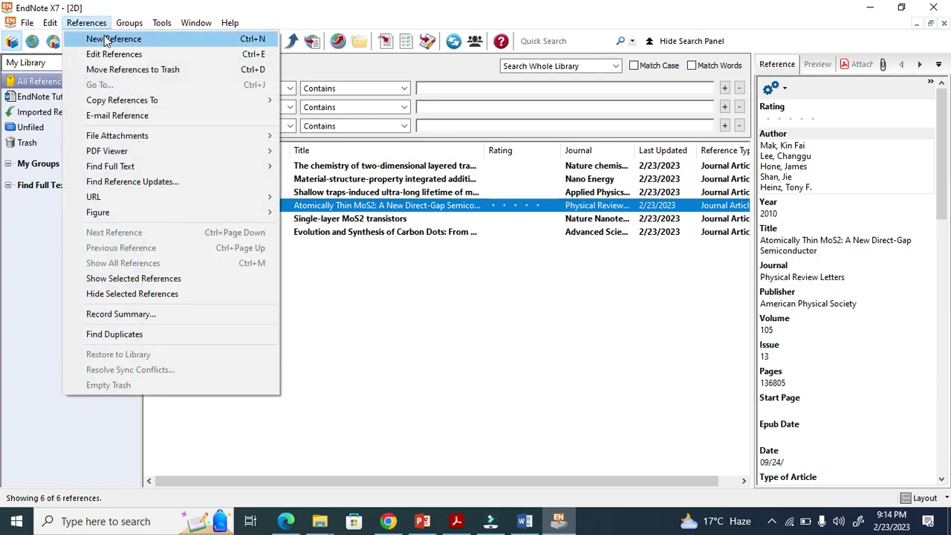
Create a new reference with the pasted TMD-nanosheets title and the autocompleted author followed by ', et'.
left_click(108, 40)
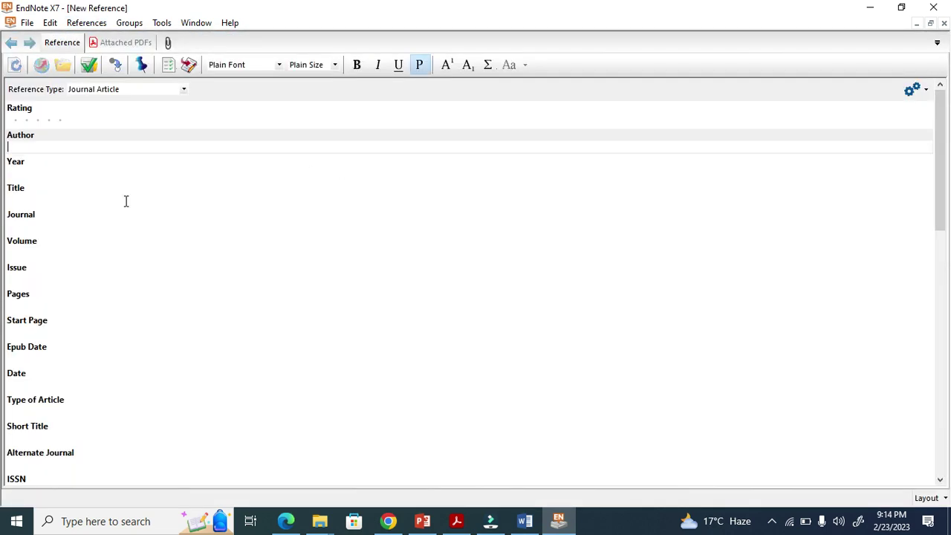
left_click(21, 198)
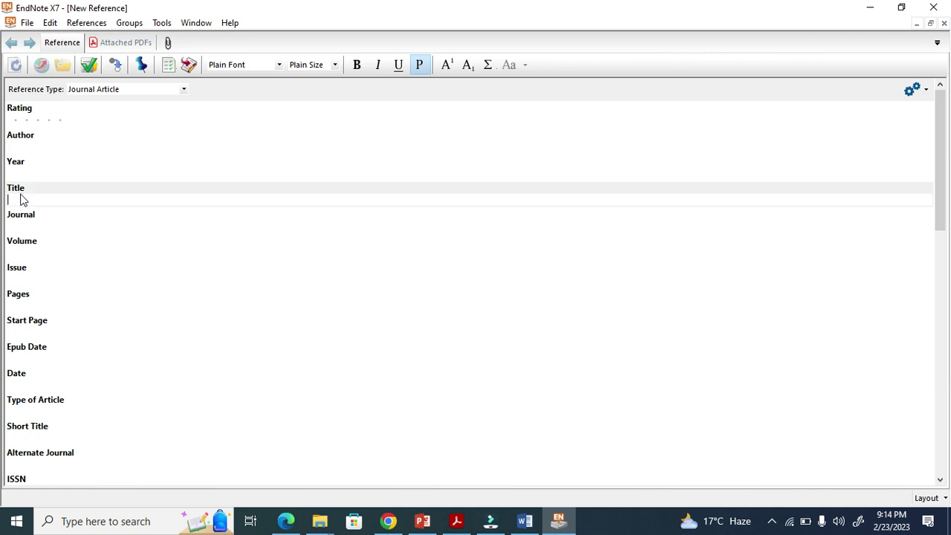
key("ctrl+v")
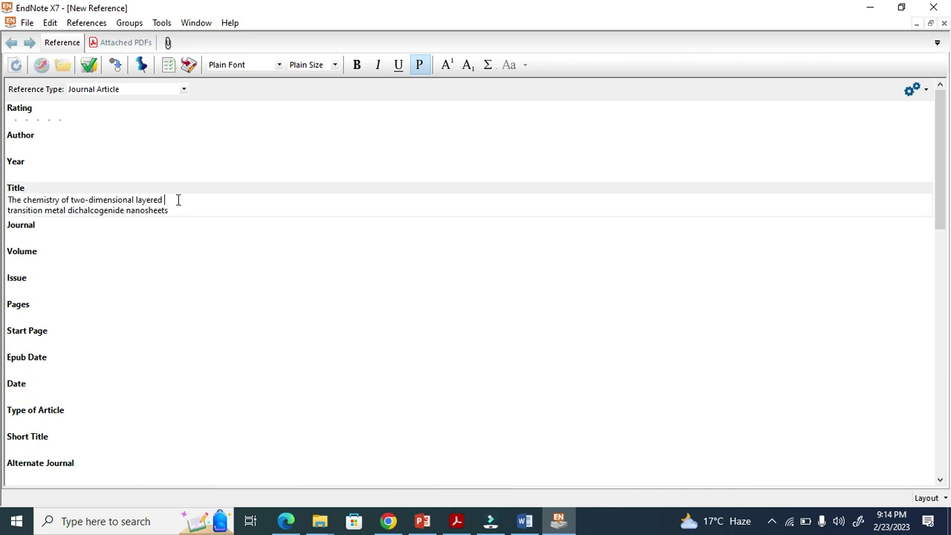
key("Delete")
left_click(22, 145)
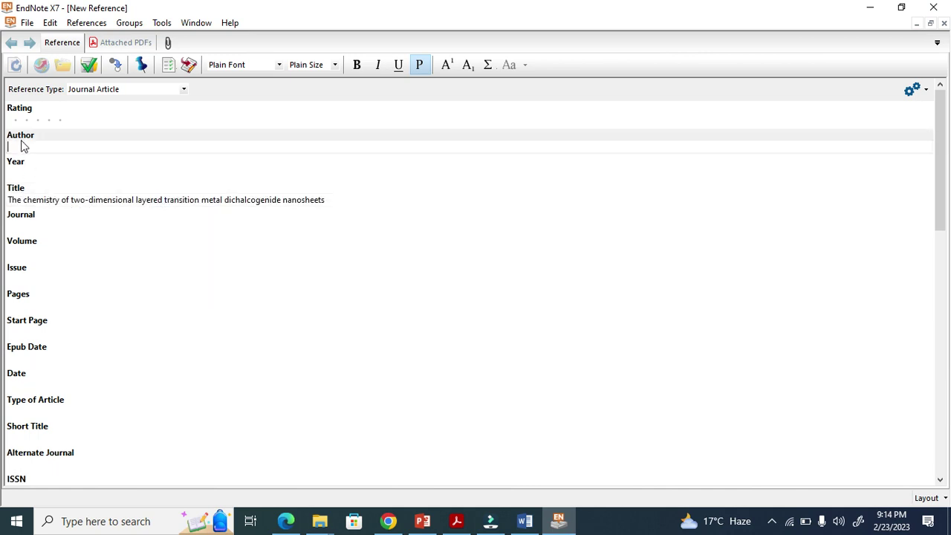
type("Ahmed, Shehzad")
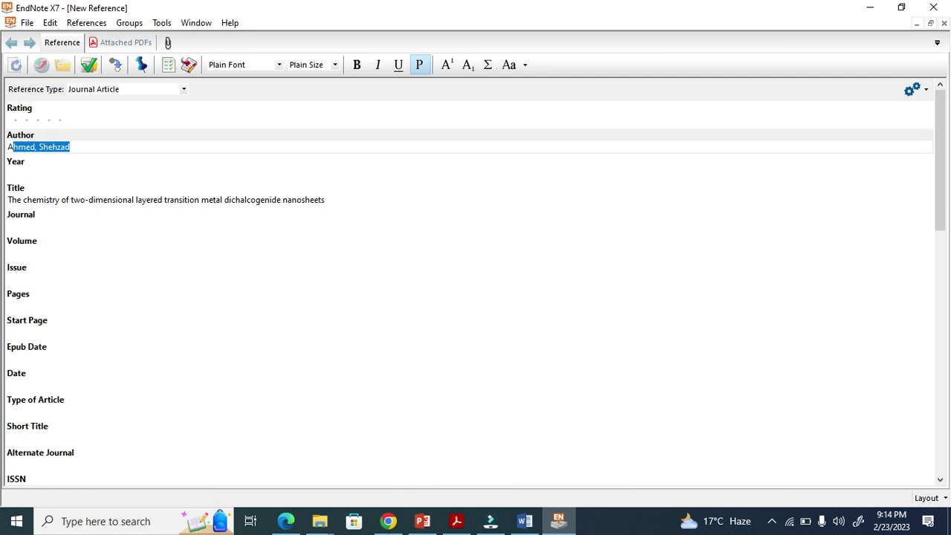
key("End")
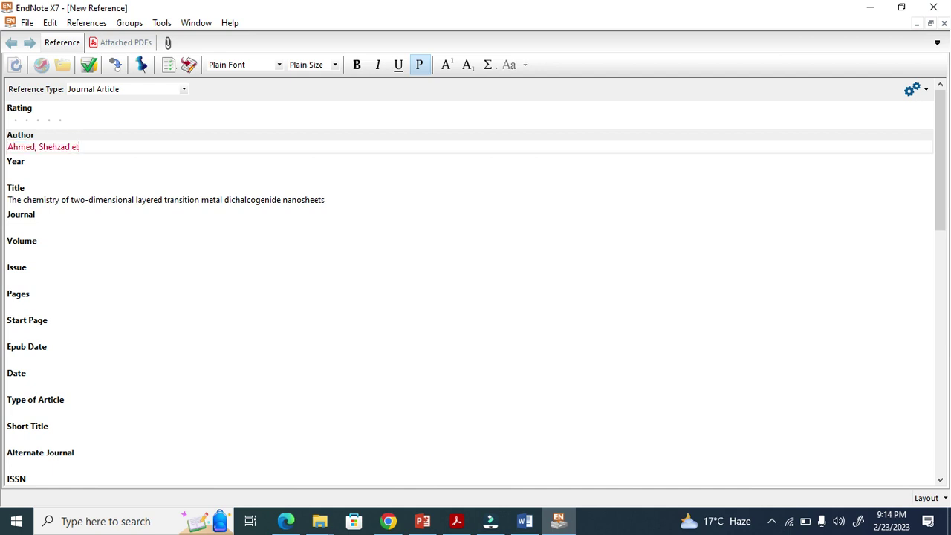
type(", ett")
Fill in journal Nature chemistry, volume 5, pages 13, start page 263, and save the reference.
left_click(24, 231)
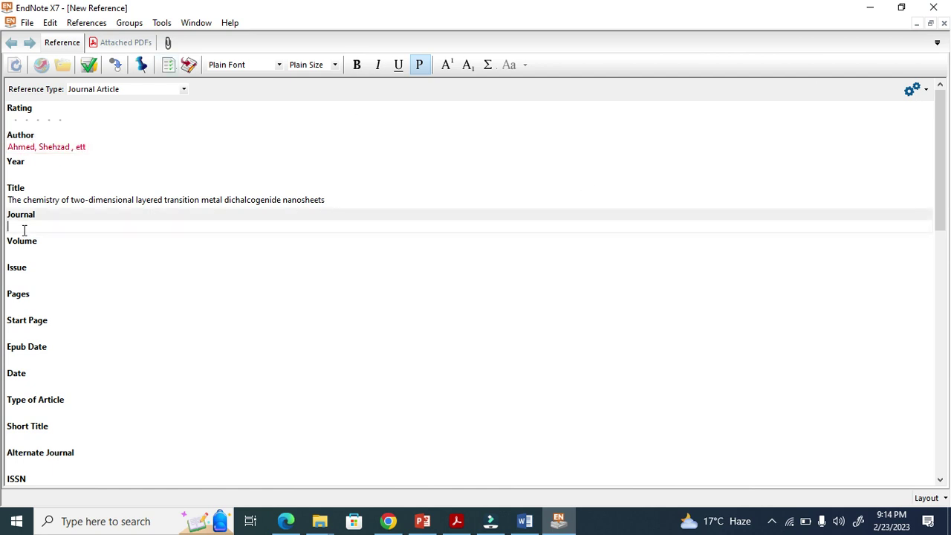
type("Nat")
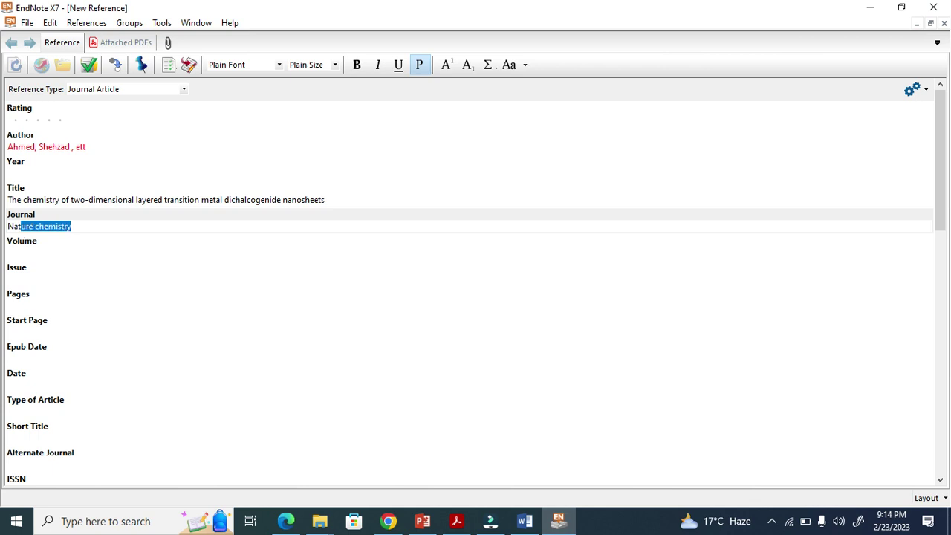
key("End")
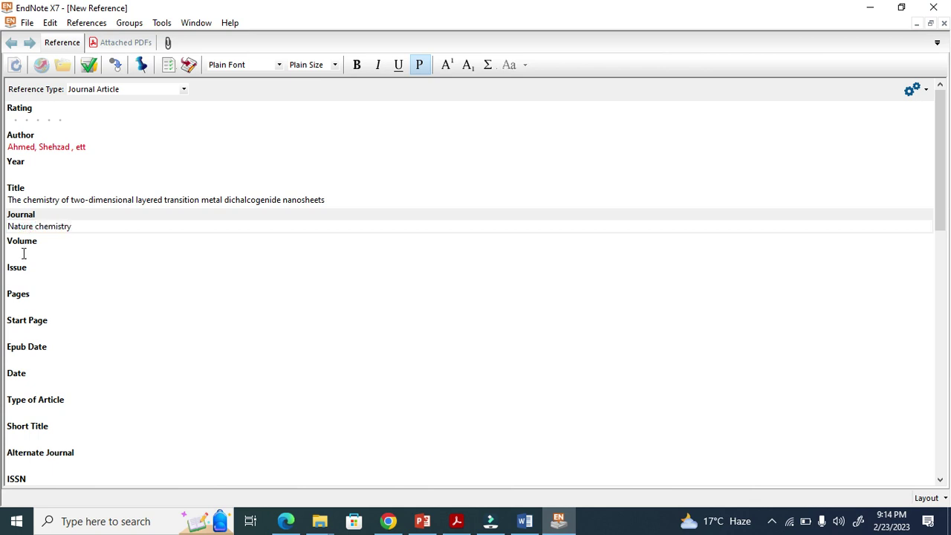
left_click(24, 253)
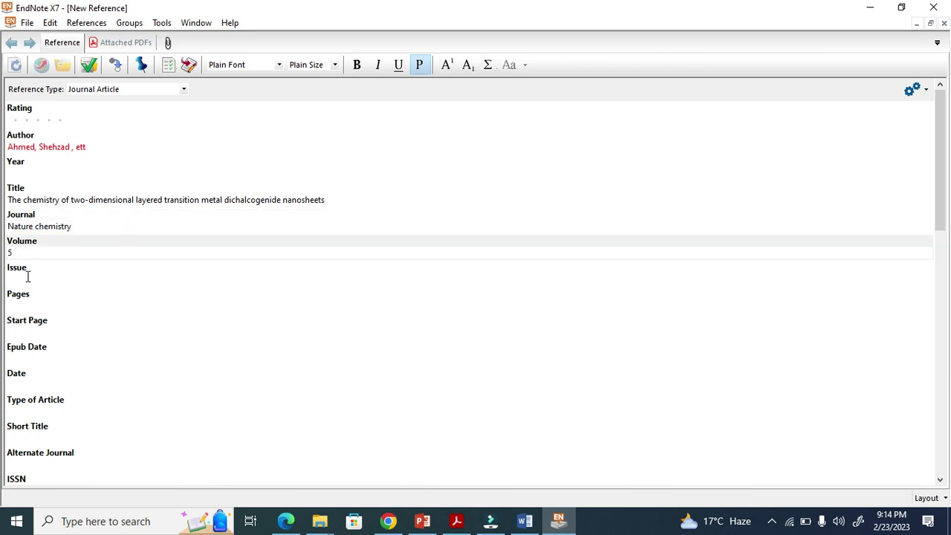
left_click(25, 304)
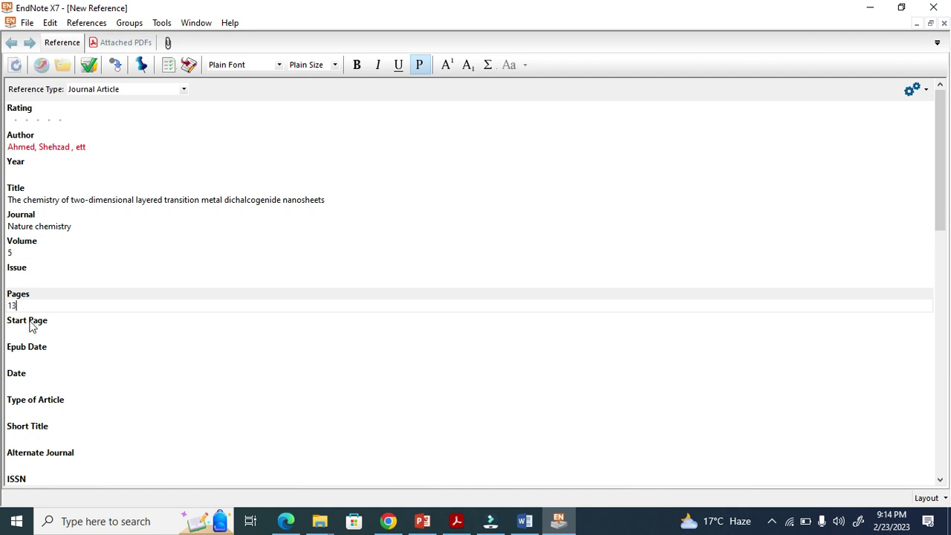
left_click(29, 331)
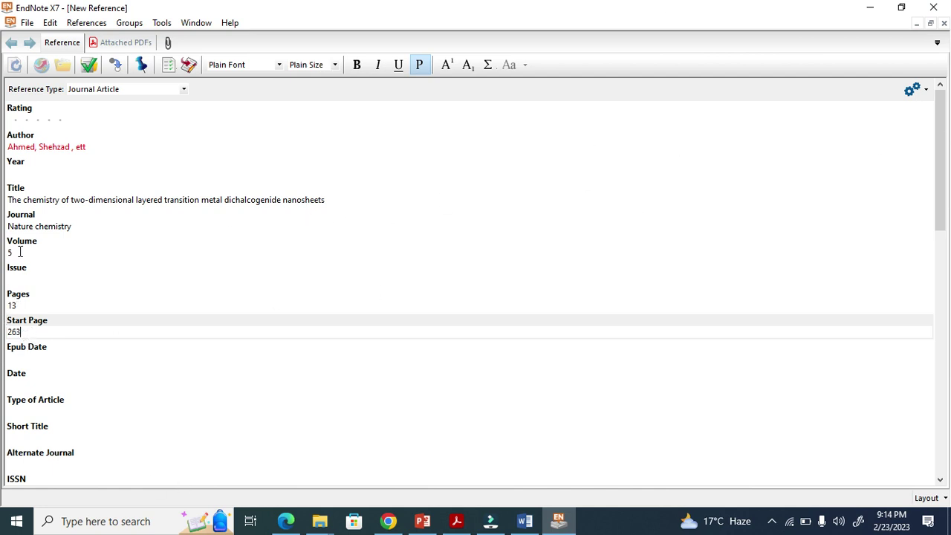
left_click(943, 23)
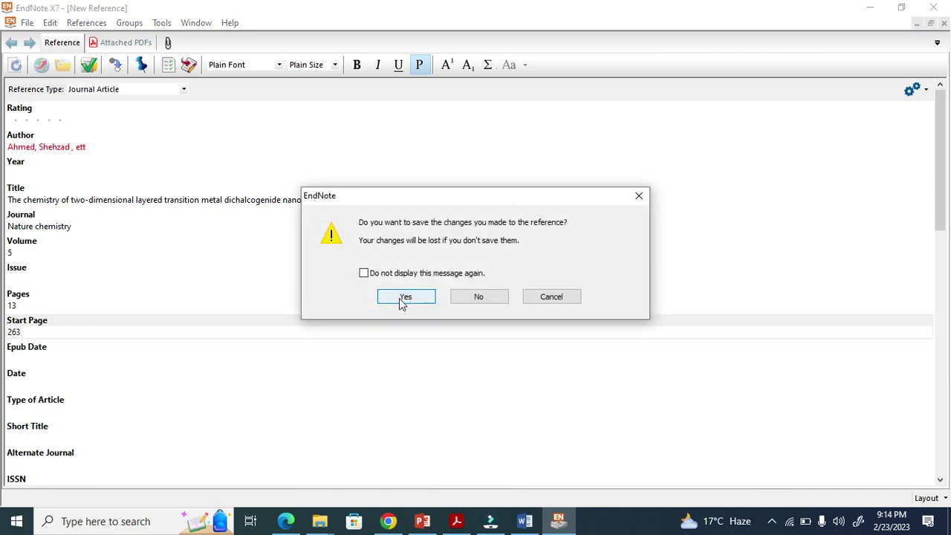
left_click(399, 295)
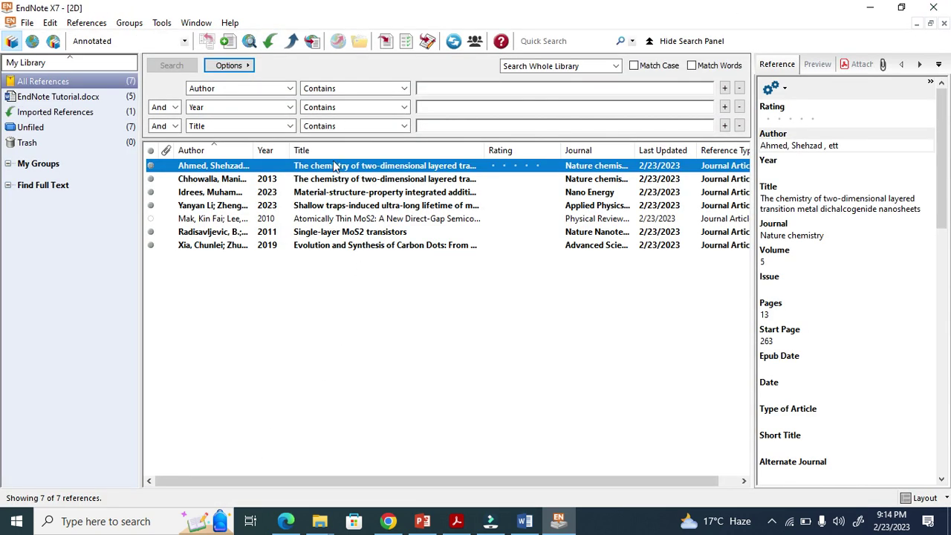
Cite the Ahmed reference as [1] after 'exhibit' and confirm it heads the References list.
left_click(524, 520)
scroll(492, 435, "up", 10)
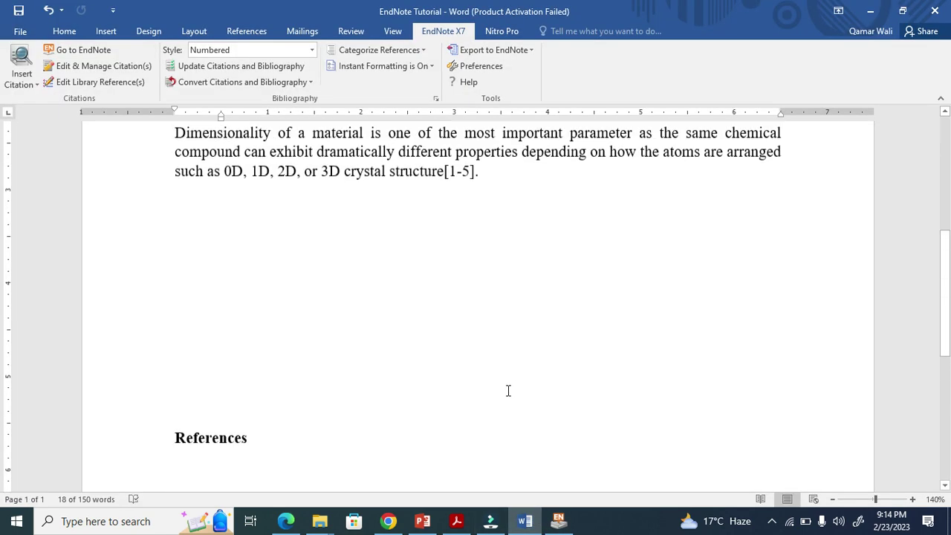
left_click(515, 339)
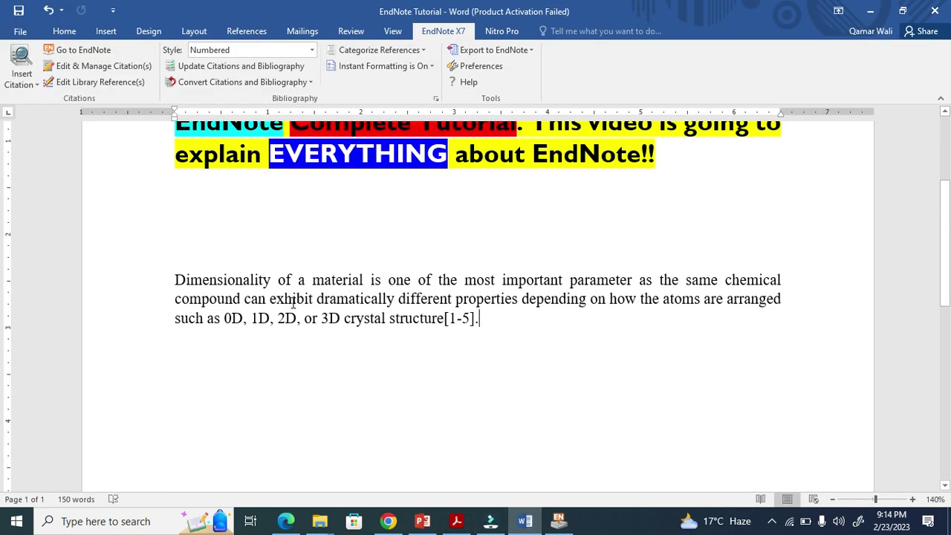
left_click(558, 521)
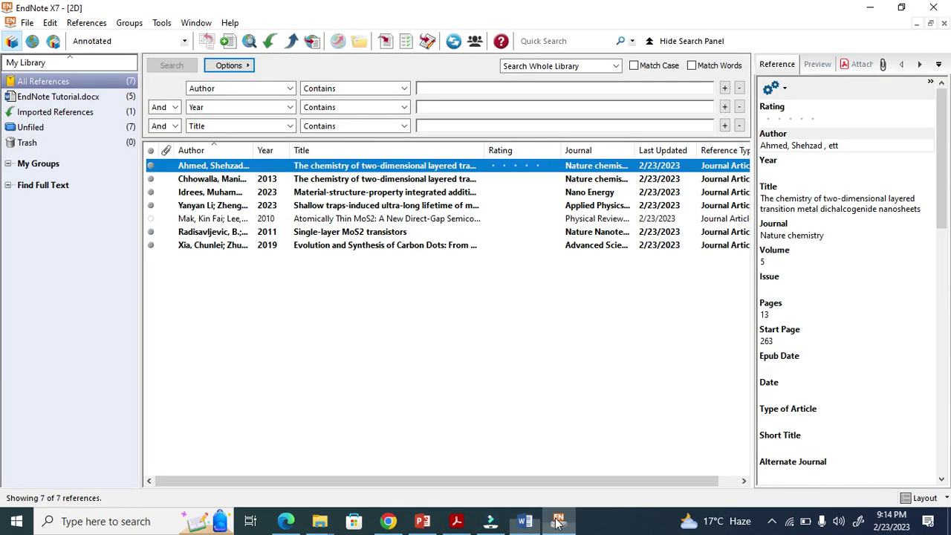
left_click(385, 41)
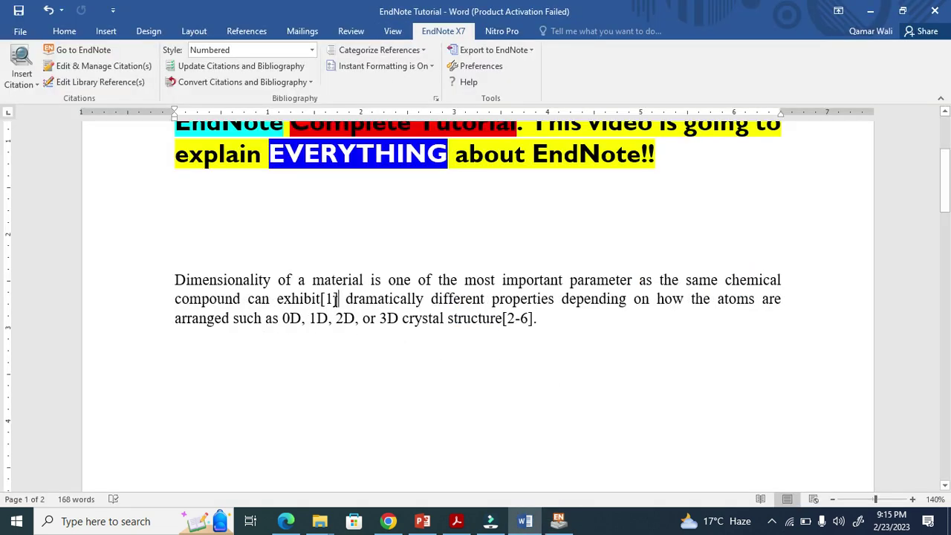
scroll(376, 356, "down", 10)
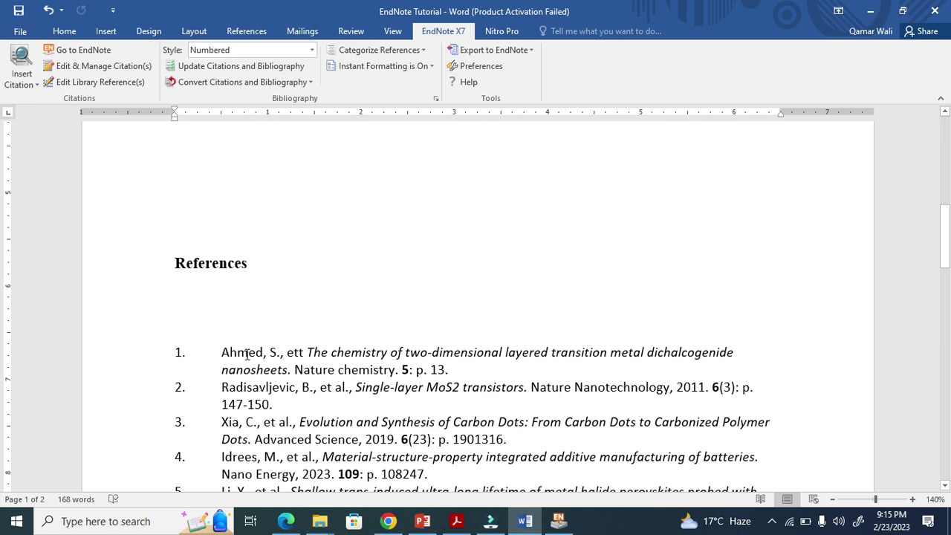
left_click_drag(223, 349, 457, 366)
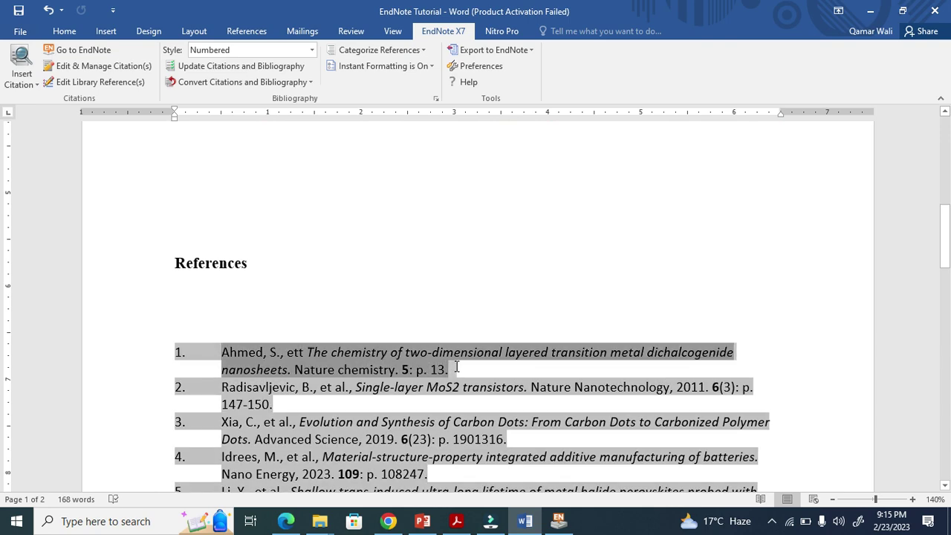
left_click(459, 366)
Go over the manual references and Export EndNote Library items on PowerPoint slide 6.
left_click(422, 520)
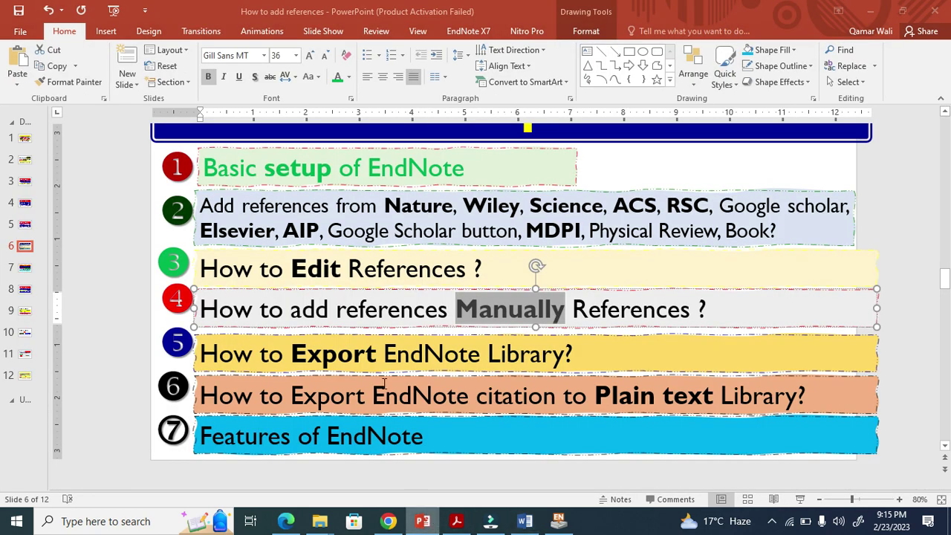
left_click(449, 300)
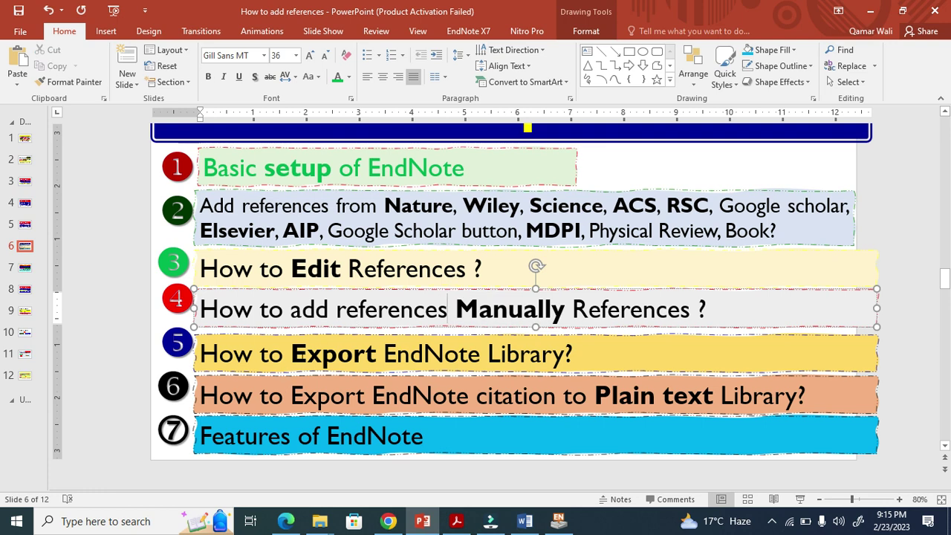
left_click(384, 354)
Close EndNote X7 and bring the Word tutorial document back to the front.
left_click(558, 521)
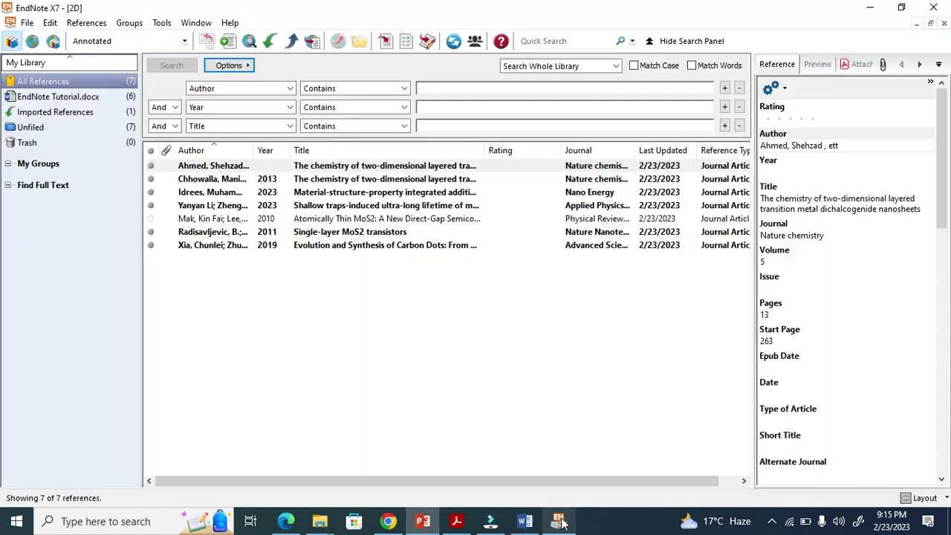
left_click(933, 8)
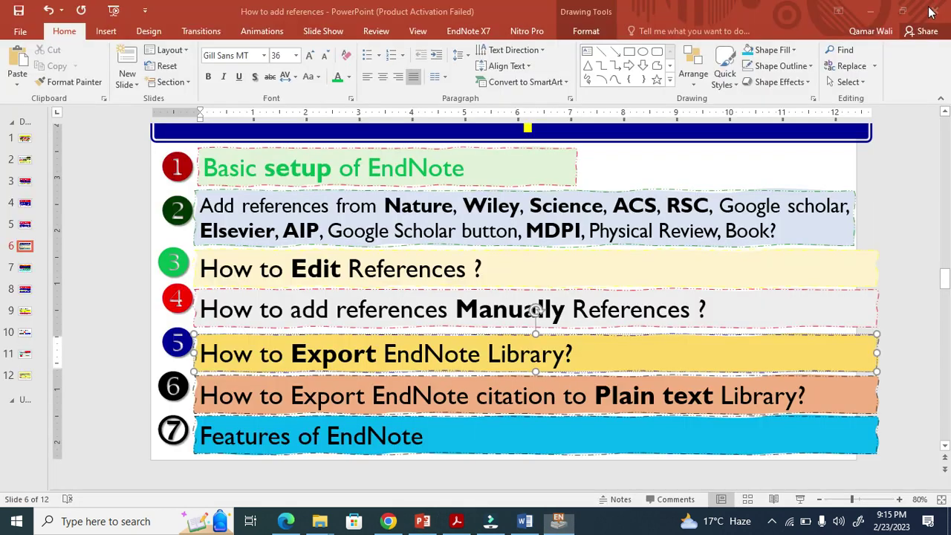
left_click(524, 520)
scroll(422, 317, "up", 10)
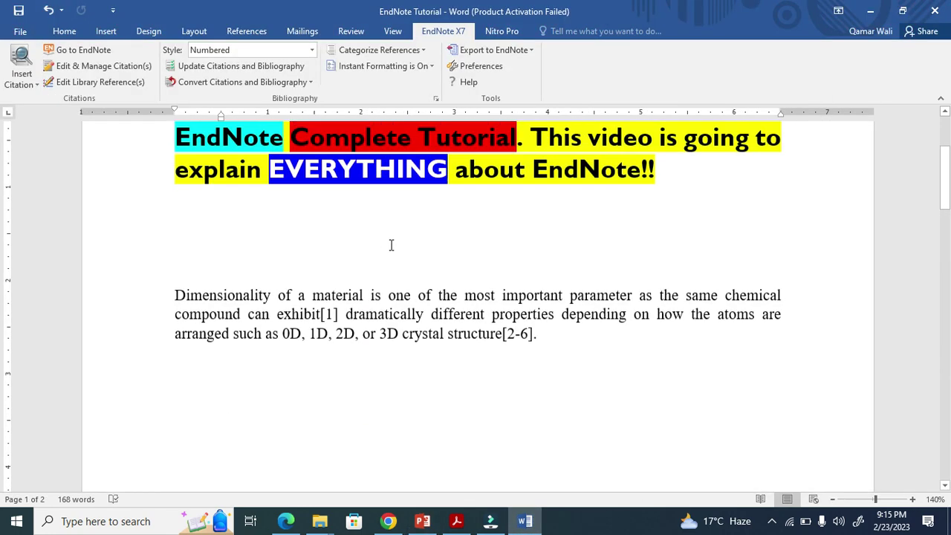
scroll(394, 237, "down", 3)
triple_click(621, 352)
left_click(621, 353)
left_click_drag(622, 352, 274, 243)
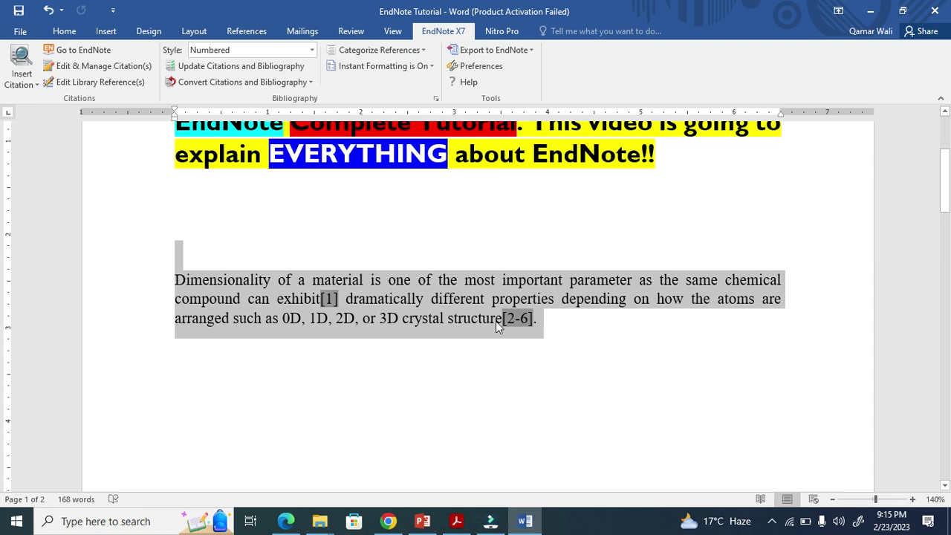
scroll(586, 312, "down", 10)
scroll(563, 313, "up", 10)
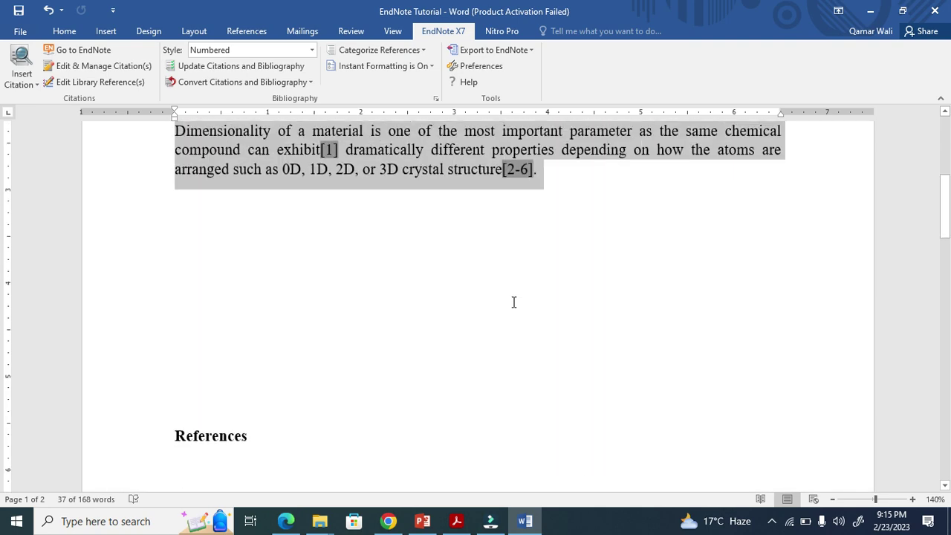
left_click(565, 342)
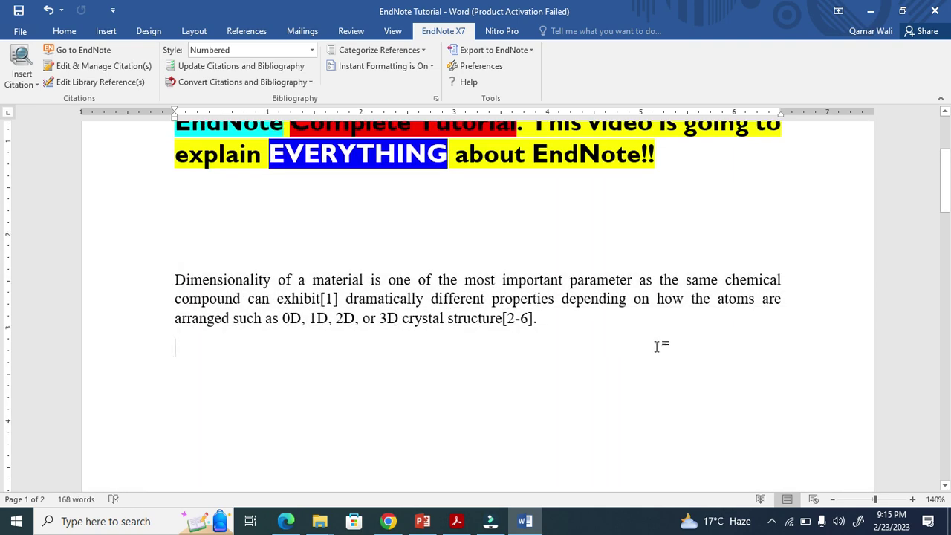
left_click(912, 499)
left_click(912, 499)
left_click(912, 499)
left_click(912, 499)
left_click(912, 499)
left_click_drag(566, 298, 173, 232)
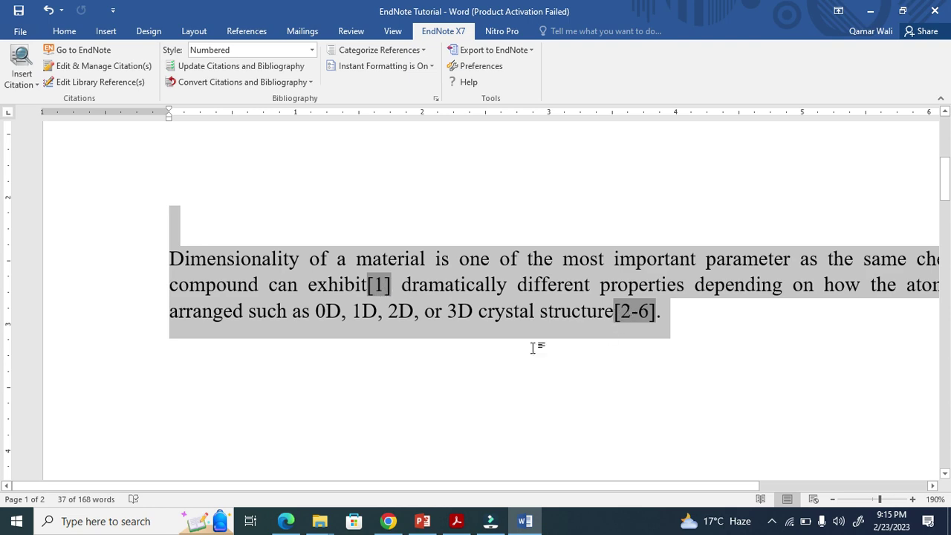
scroll(533, 346, "down", 6)
scroll(533, 346, "down", 2)
left_click_drag(582, 359, 189, 199)
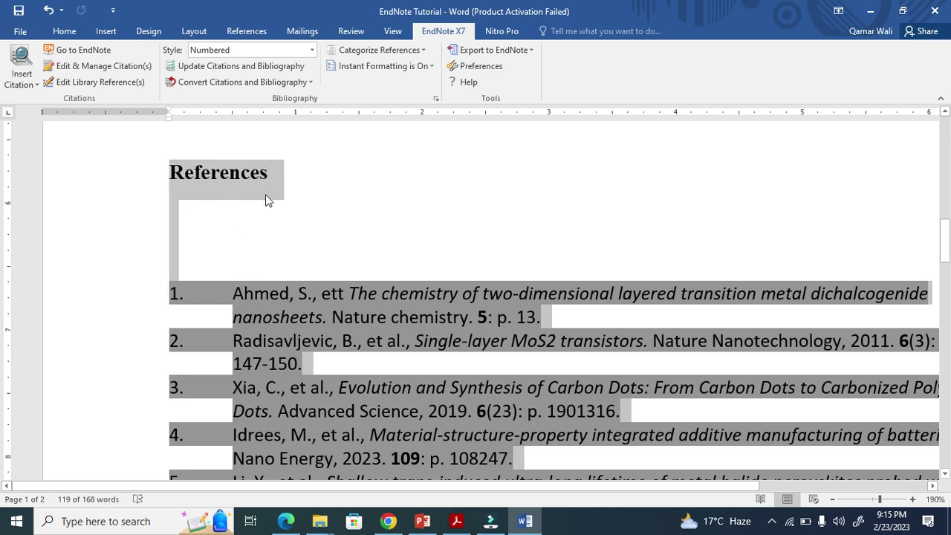
scroll(409, 283, "up", 10)
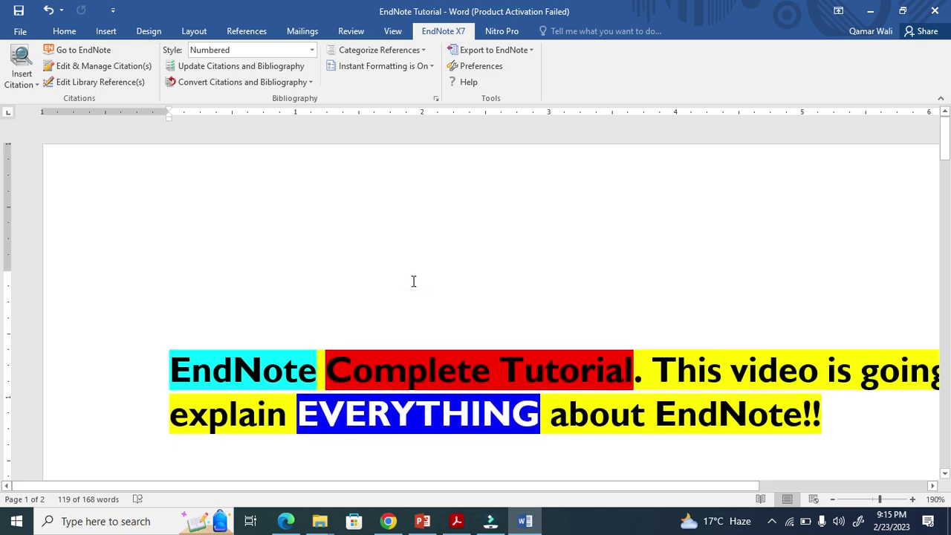
scroll(437, 271, "down", 3)
left_click_drag(693, 281, 309, 210)
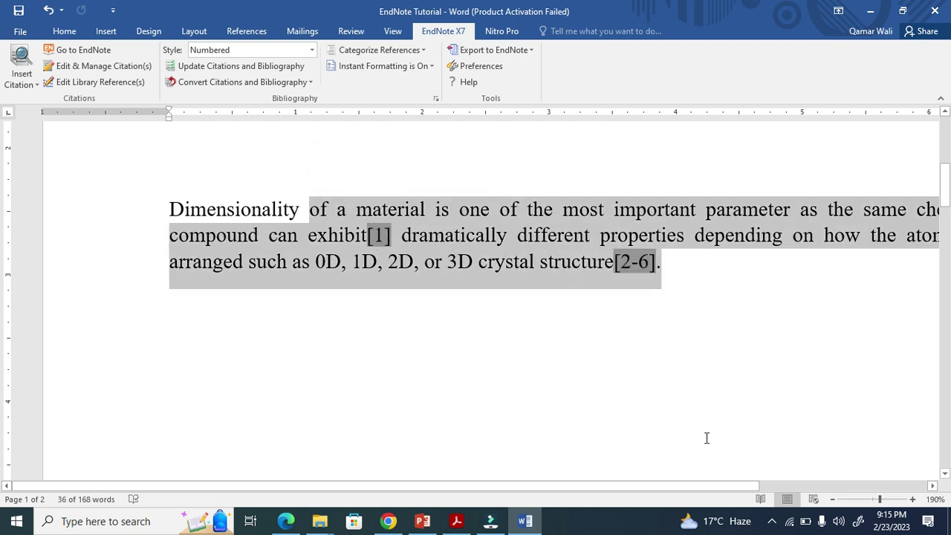
left_click_drag(729, 478, 851, 479)
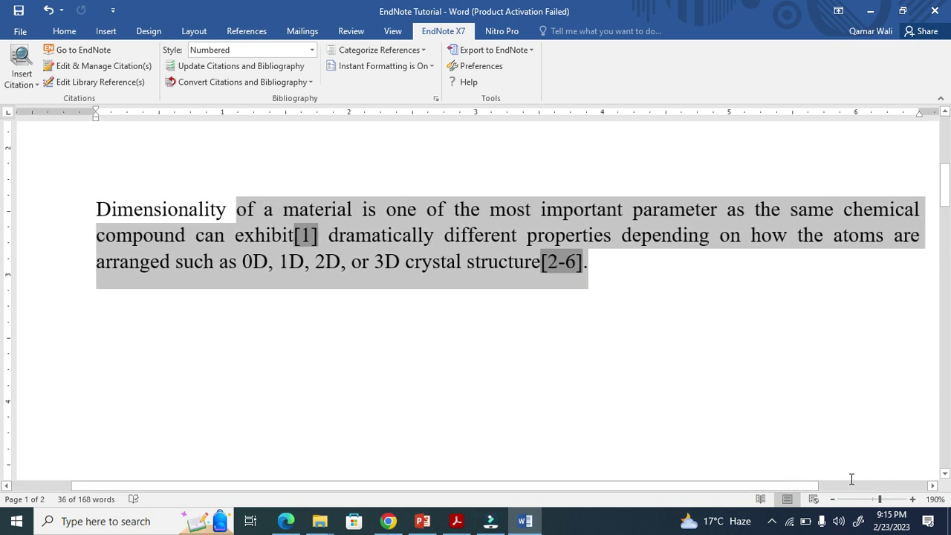
scroll(592, 383, "down", 4)
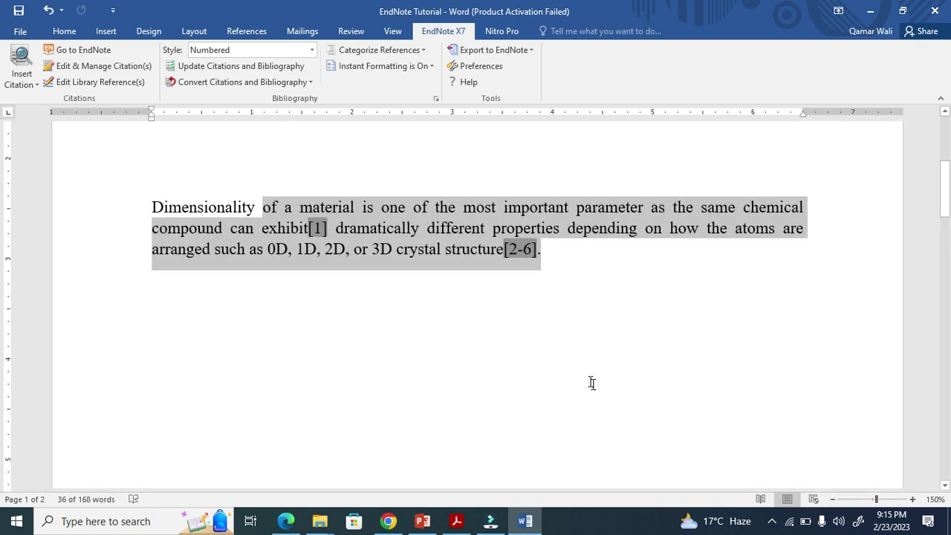
key("ctrl+Home")
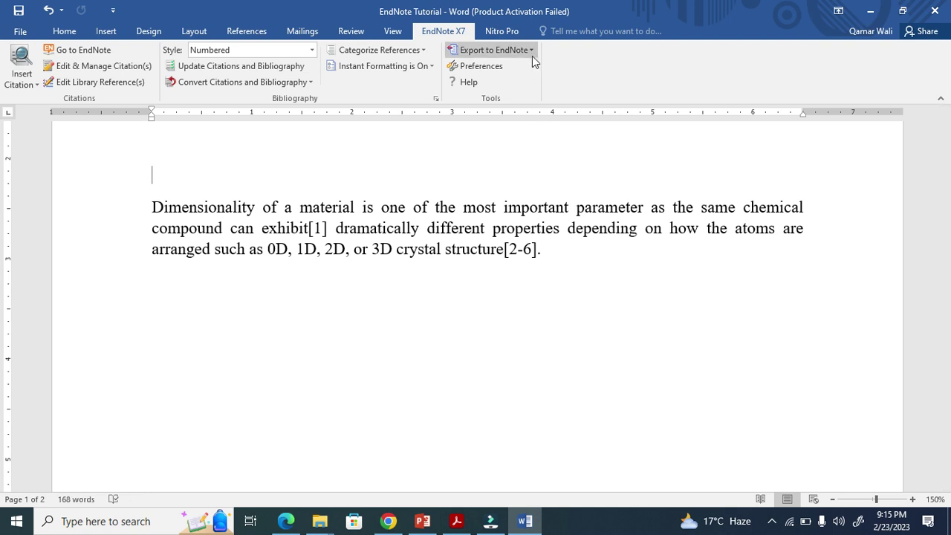
Export a traveling library of the cited references into a new EndNote library saved as '2D vs 3D'.
left_click(531, 51)
left_click(531, 51)
left_click(531, 51)
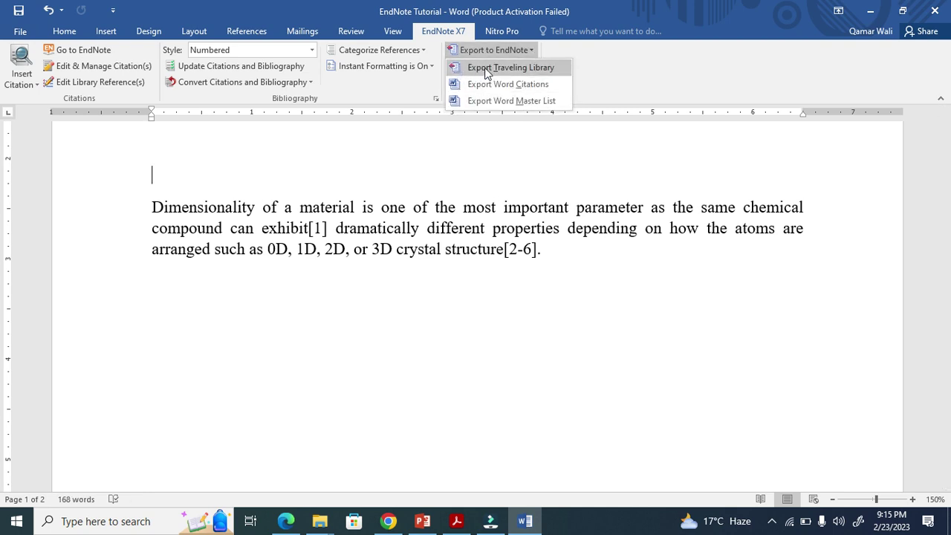
left_click(511, 68)
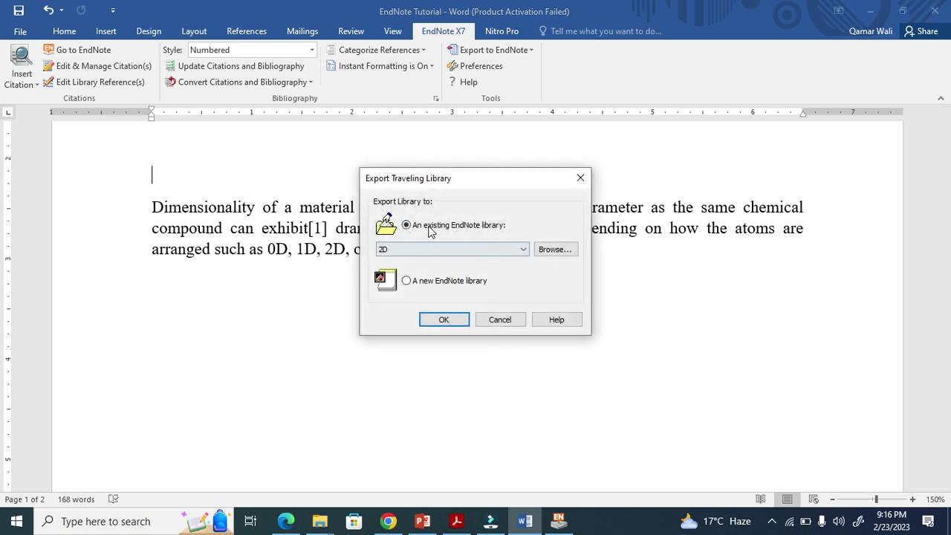
left_click(418, 286)
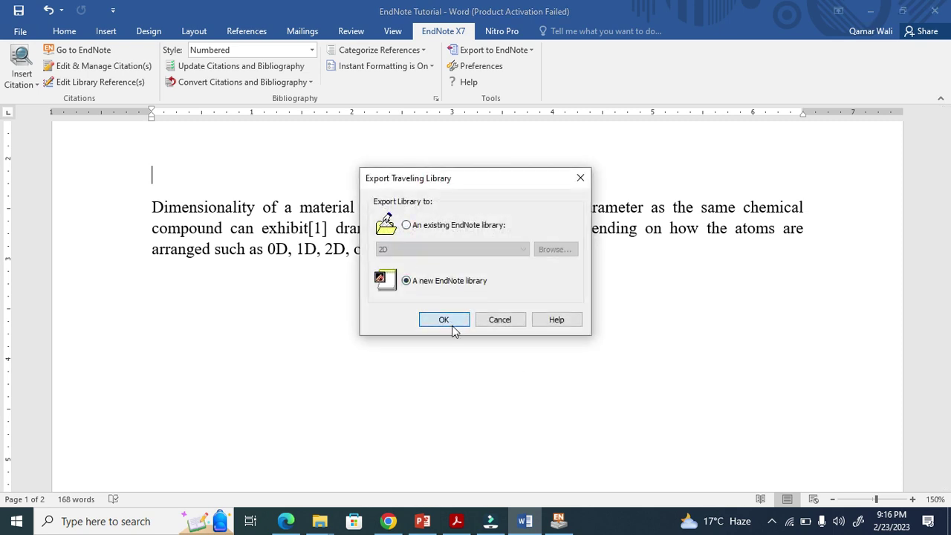
left_click(443, 320)
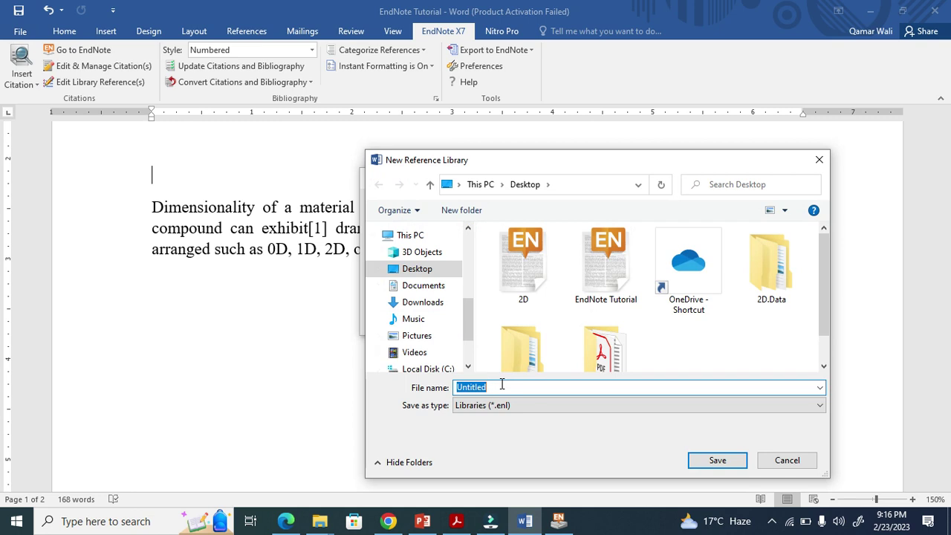
type("2D vs 3")
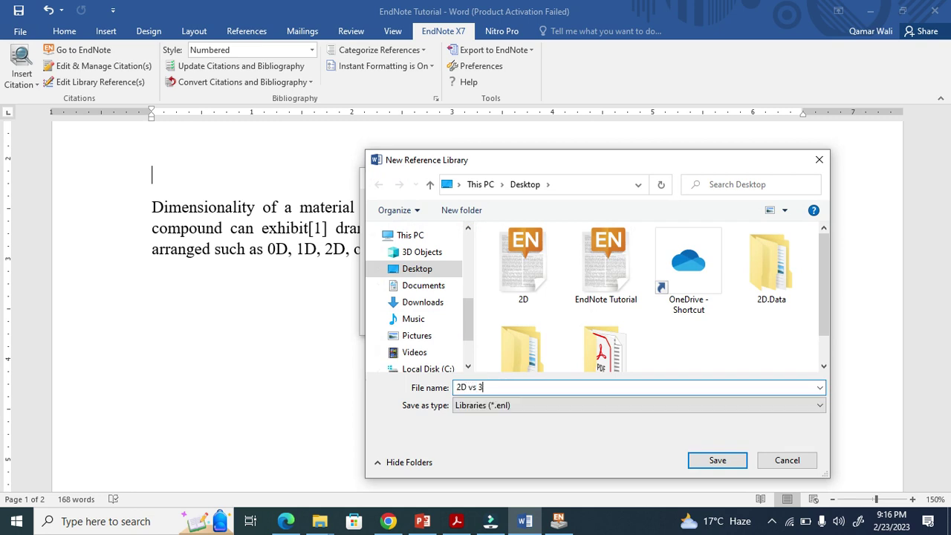
type("D")
left_click(729, 459)
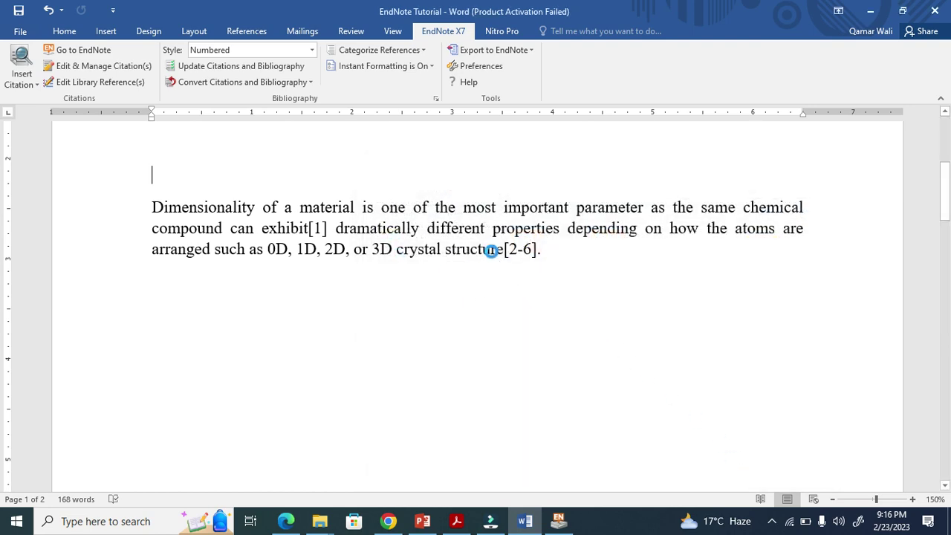
Dismiss the export-complete notice and select all six references under All References in EndNote.
left_click(502, 311)
scroll(499, 314, "down", 15)
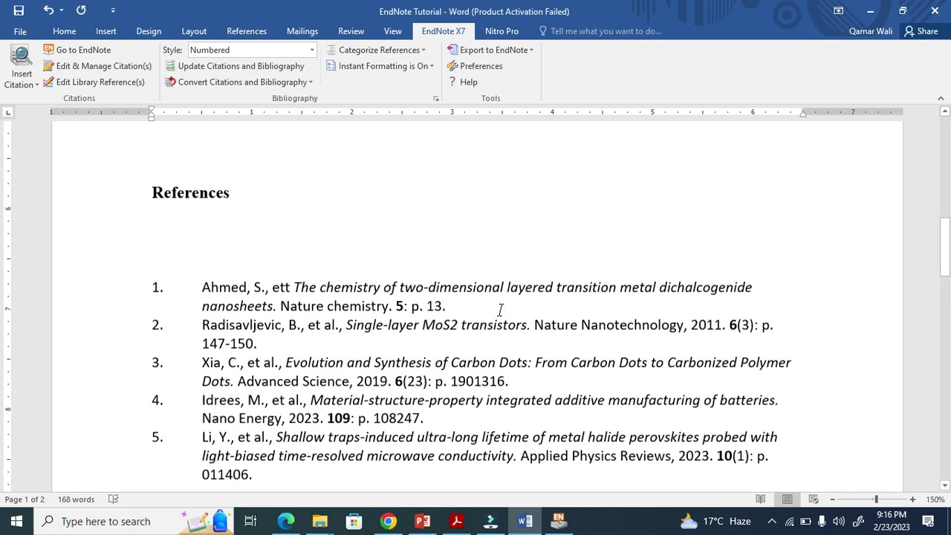
scroll(499, 307, "up", 1)
scroll(494, 349, "down", 2)
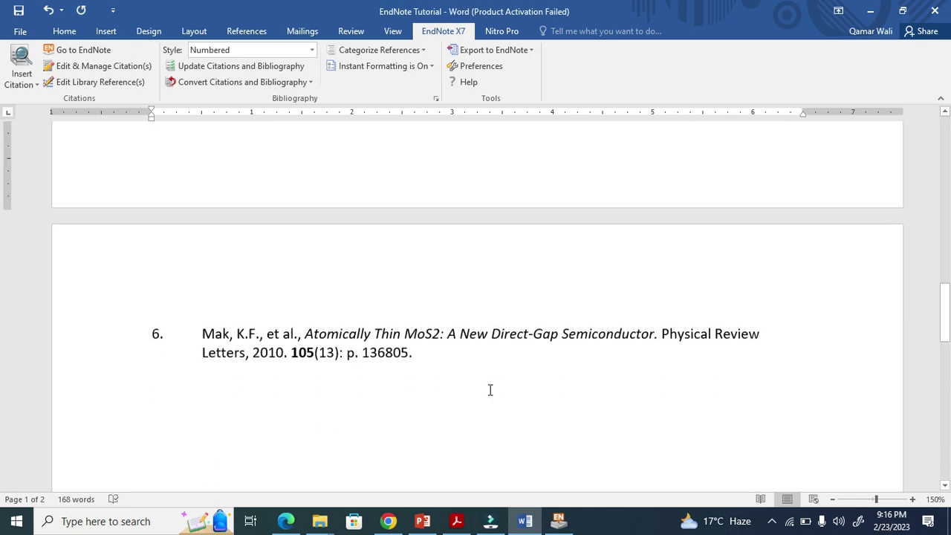
left_click(568, 513)
left_click(96, 84)
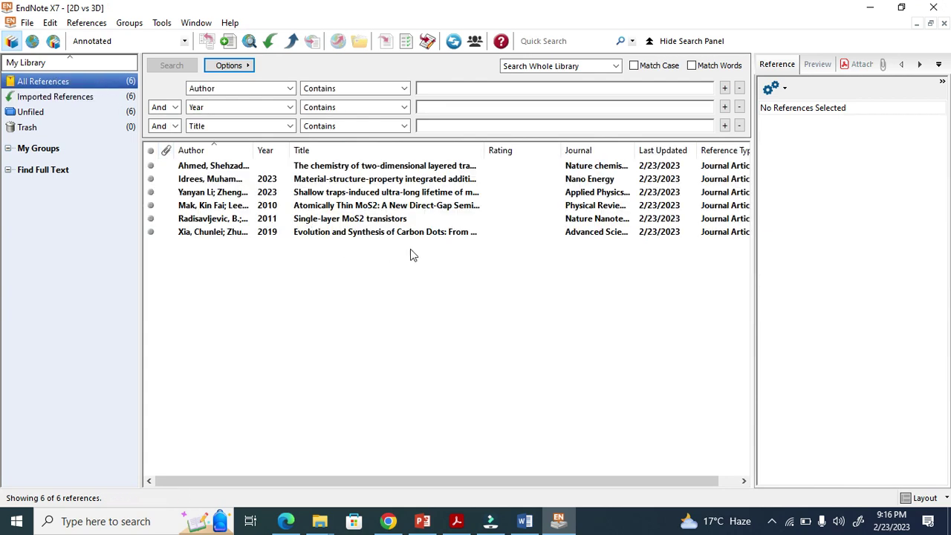
left_click_drag(413, 255, 383, 165)
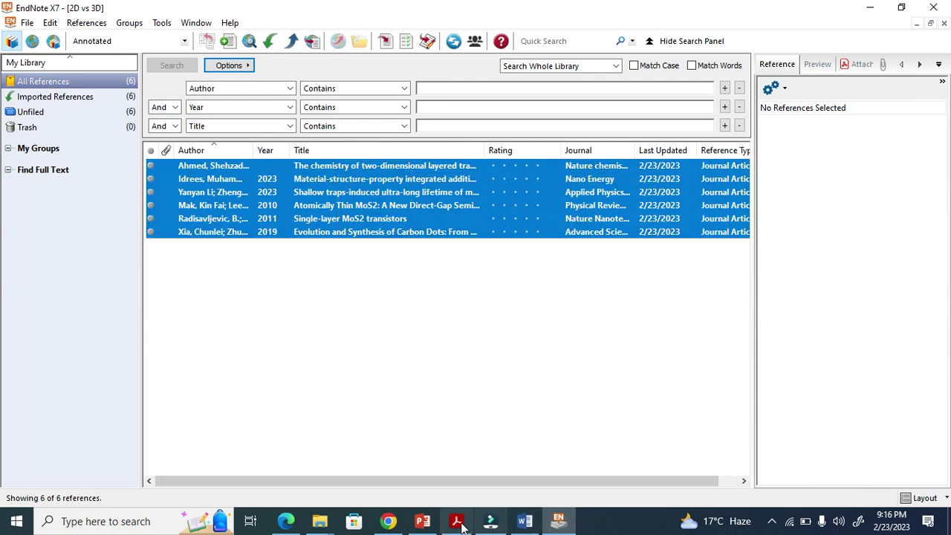
Glance at the PowerPoint outline, then select the paragraph citing [1] and [2-6] in Word.
left_click(422, 521)
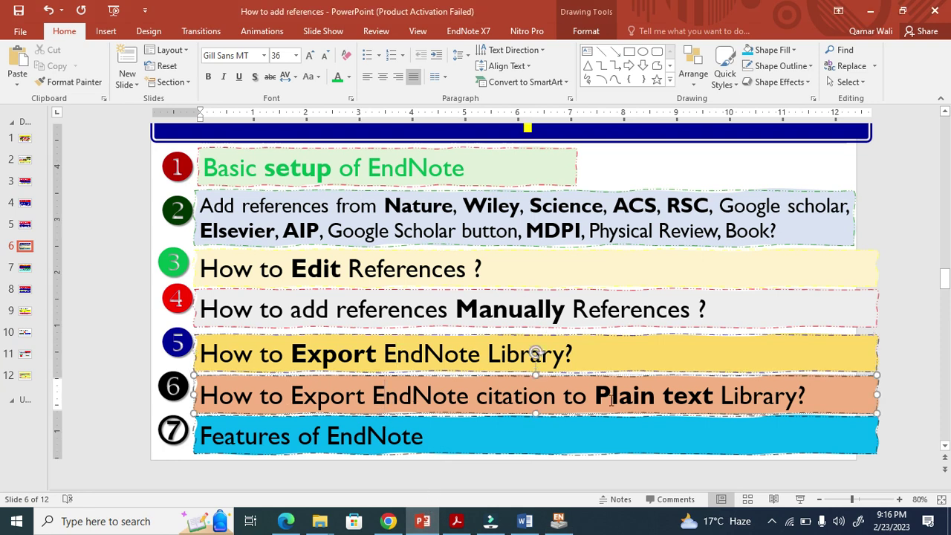
left_click(525, 521)
scroll(516, 408, "up", 5)
scroll(516, 407, "up", 10)
left_click_drag(573, 384, 308, 281)
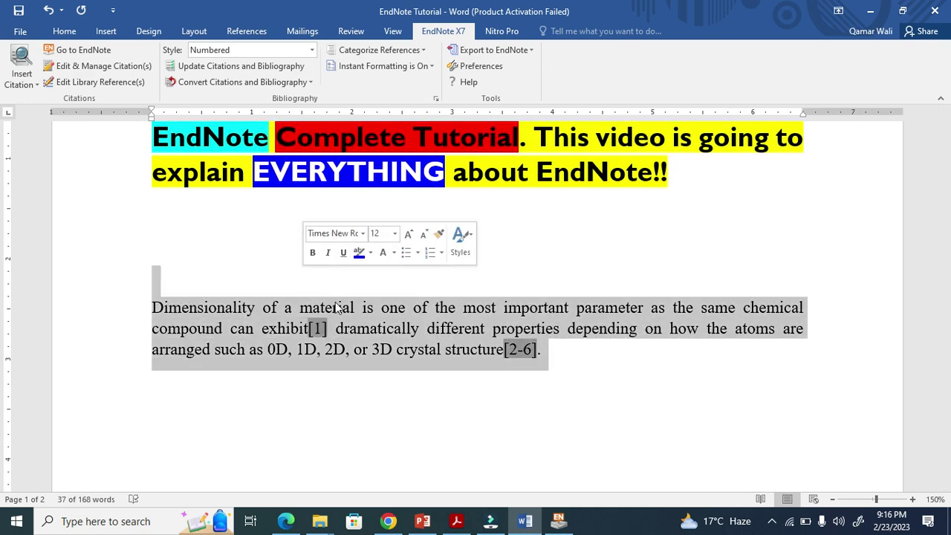
Choose Convert to Plain Text from the Convert Citations and Bibliography menu.
left_click(430, 67)
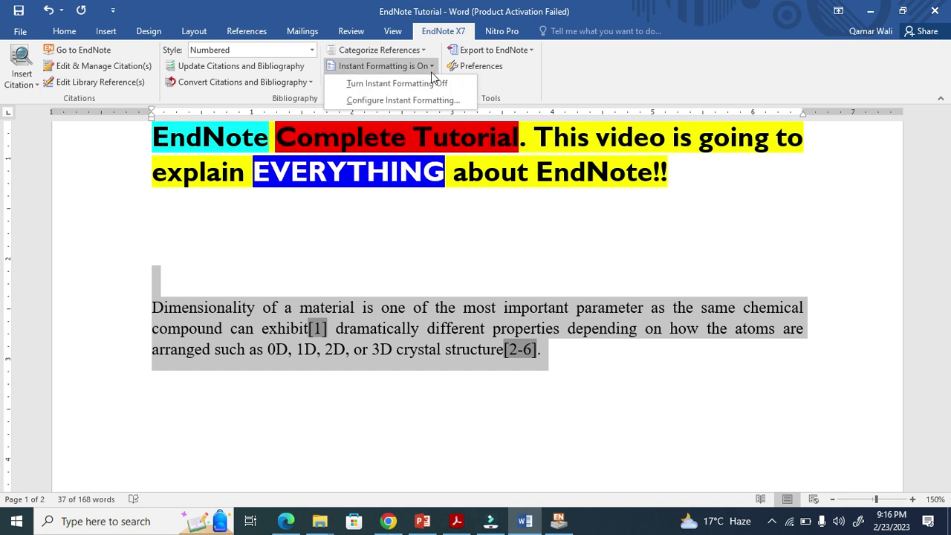
left_click(563, 357)
left_click(573, 374)
left_click_drag(540, 349, 307, 310)
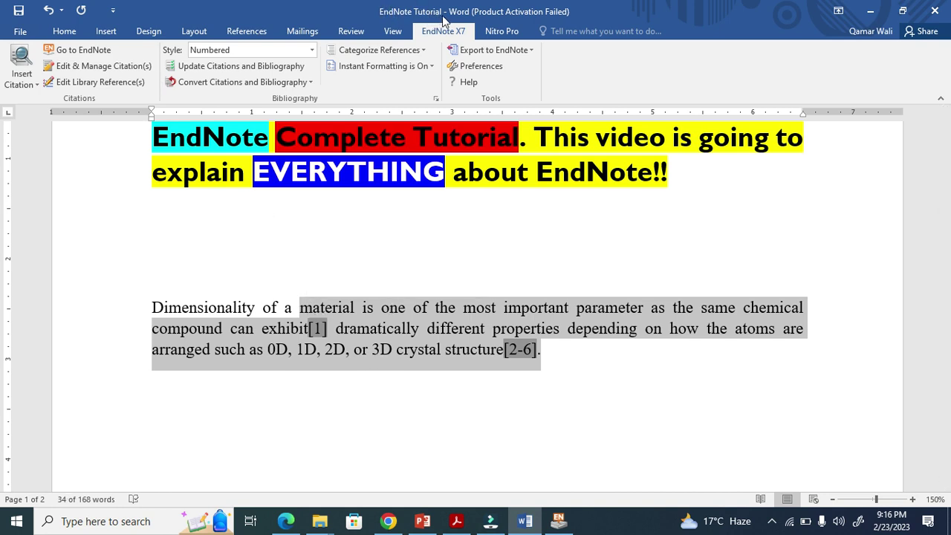
left_click(207, 250)
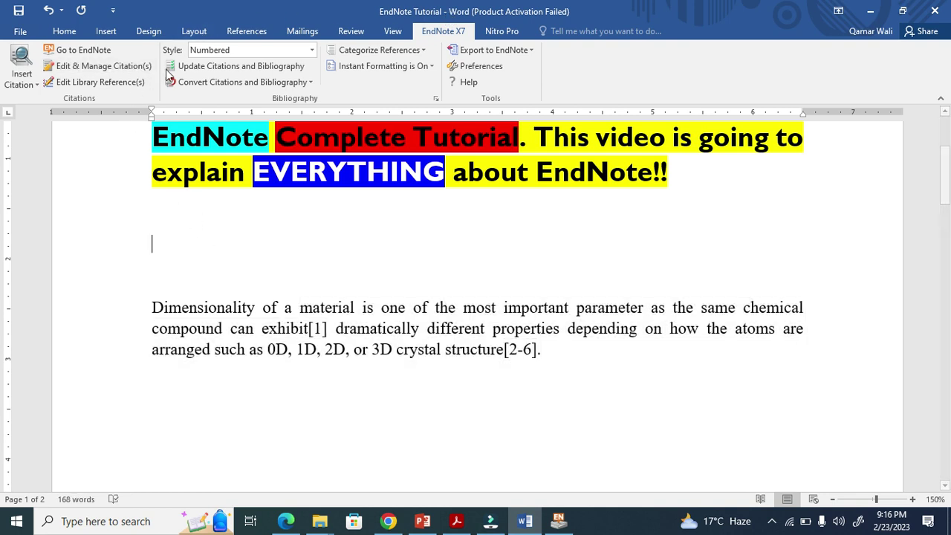
left_click(311, 82)
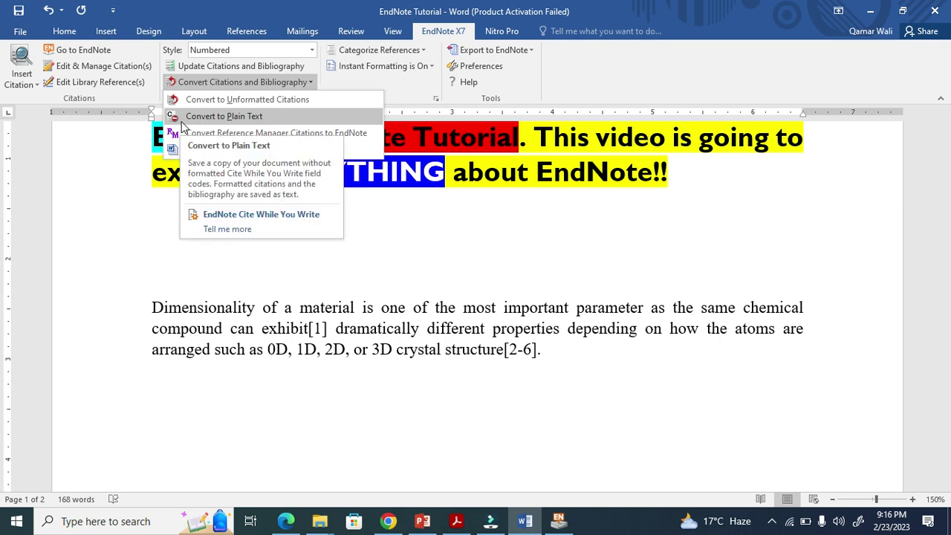
left_click(213, 118)
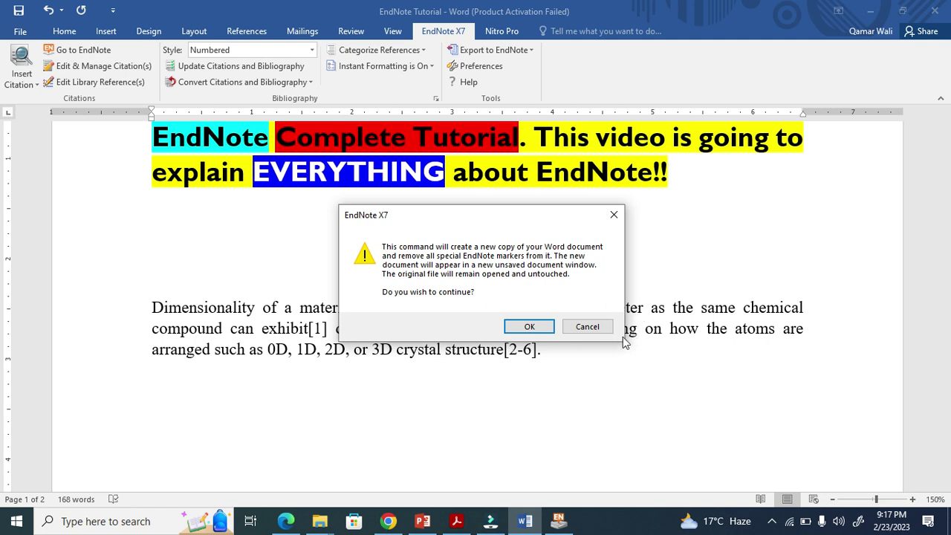
Confirm the conversion and inspect the cited paragraph in the new plain-text Document10.
left_click(528, 326)
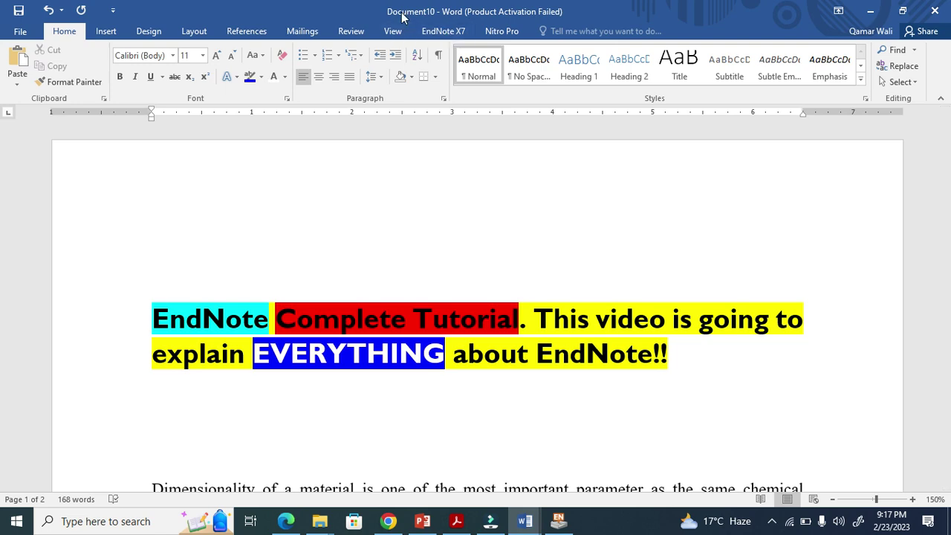
scroll(455, 249, "down", 5)
triple_click(205, 189)
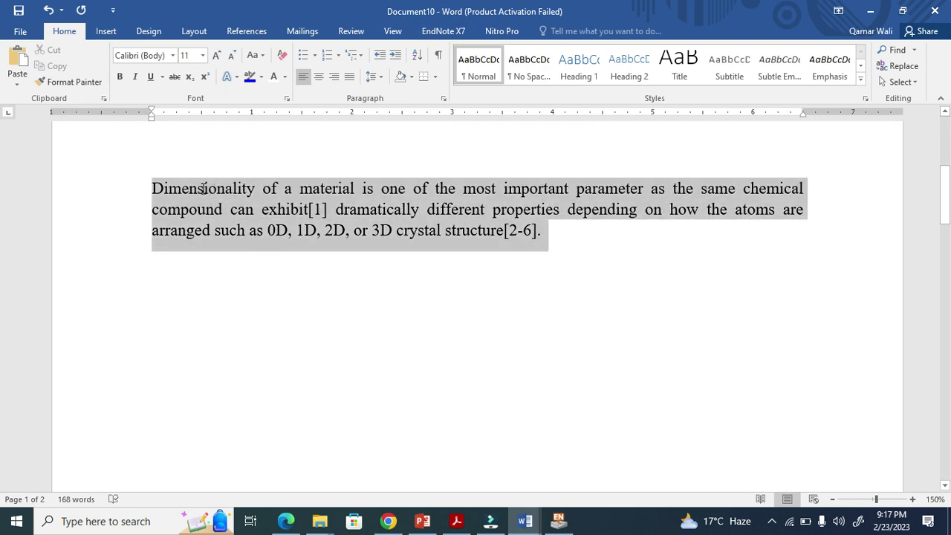
left_click(912, 499)
left_click(912, 499)
left_click(912, 499)
left_click(912, 499)
left_click(912, 499)
left_click(912, 499)
left_click(717, 267)
triple_click(734, 269)
scroll(682, 275, "down", 8)
scroll(682, 276, "down", 10)
scroll(618, 282, "up", 5)
left_click_drag(626, 270, 533, 197)
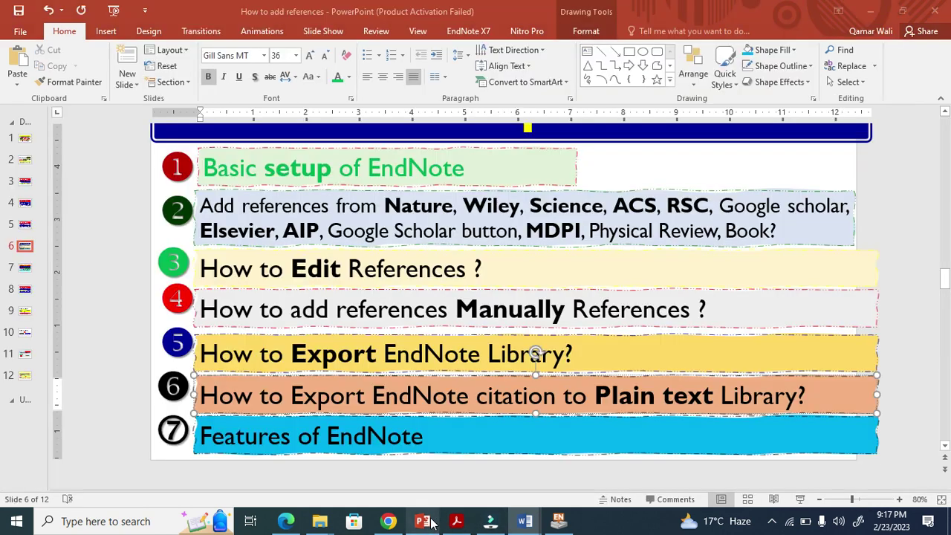
Move the Features of EndNote box on PowerPoint slide 6 up and to the left.
left_click(422, 521)
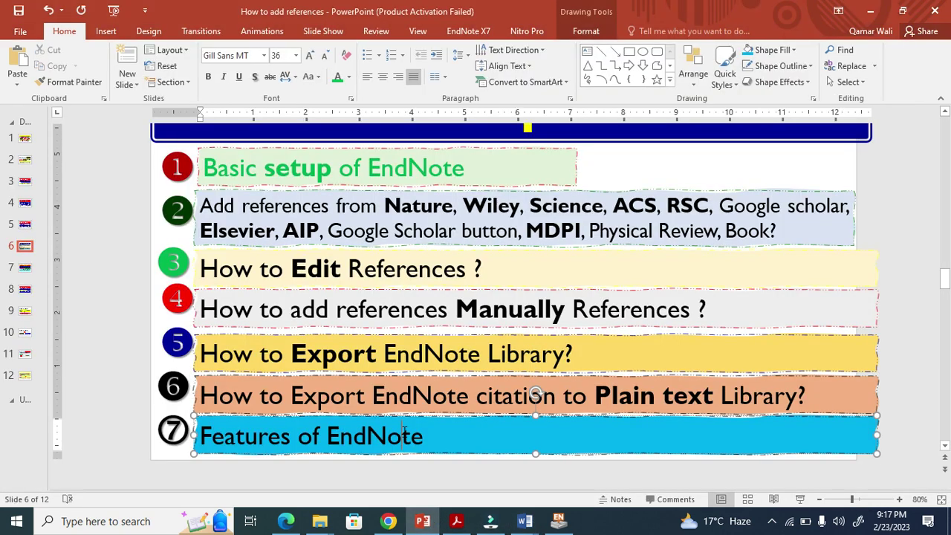
mouse_move(431, 435)
left_mouse_down()
mouse_move(335, 427)
mouse_move(443, 424)
left_mouse_up()
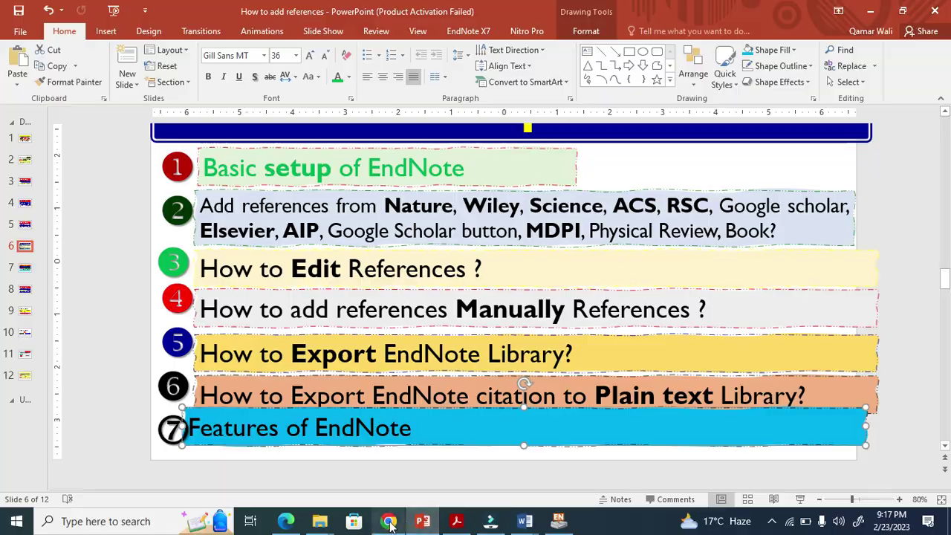
left_click(388, 521)
Widen the Reference panel, select the 2011 Single-layer MoS2 transistors reference and choose Attach File.
left_click(558, 522)
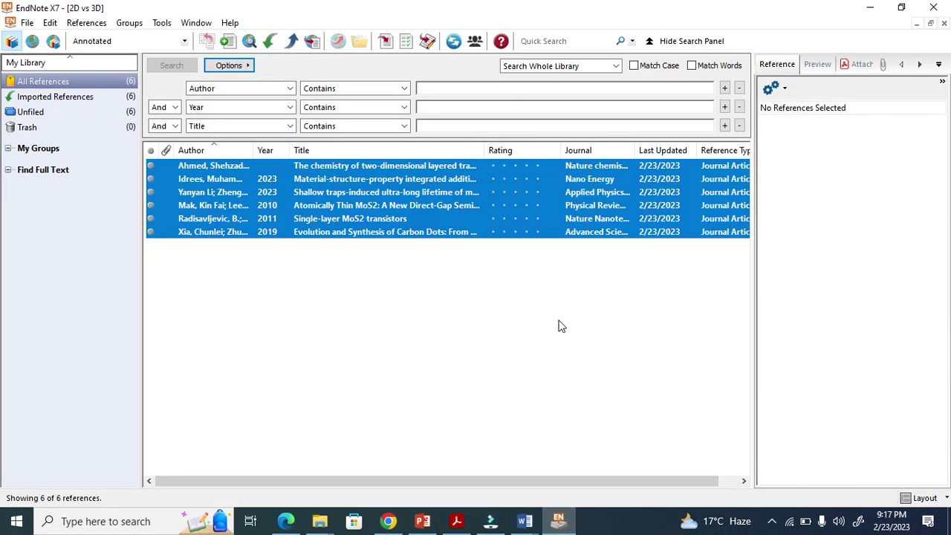
left_click_drag(753, 131, 401, 171)
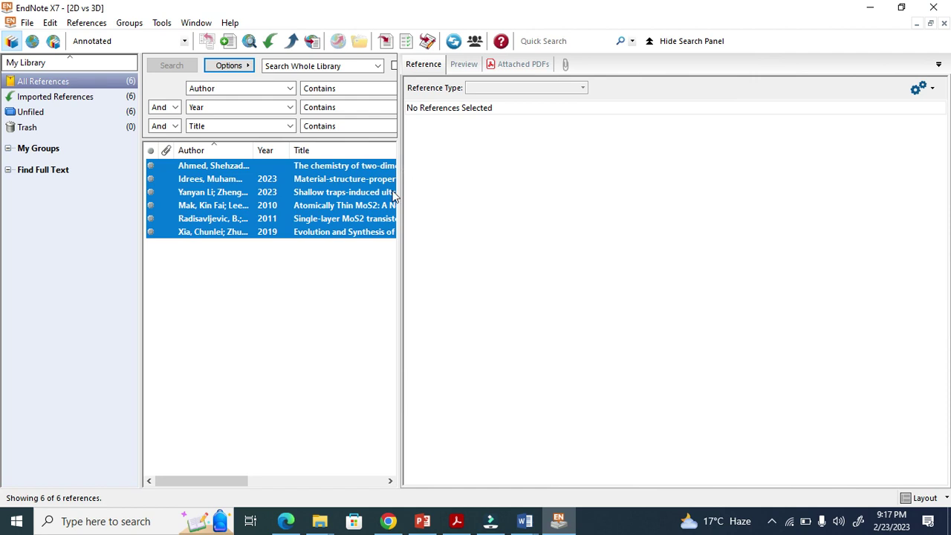
left_click(339, 272)
left_click(339, 221)
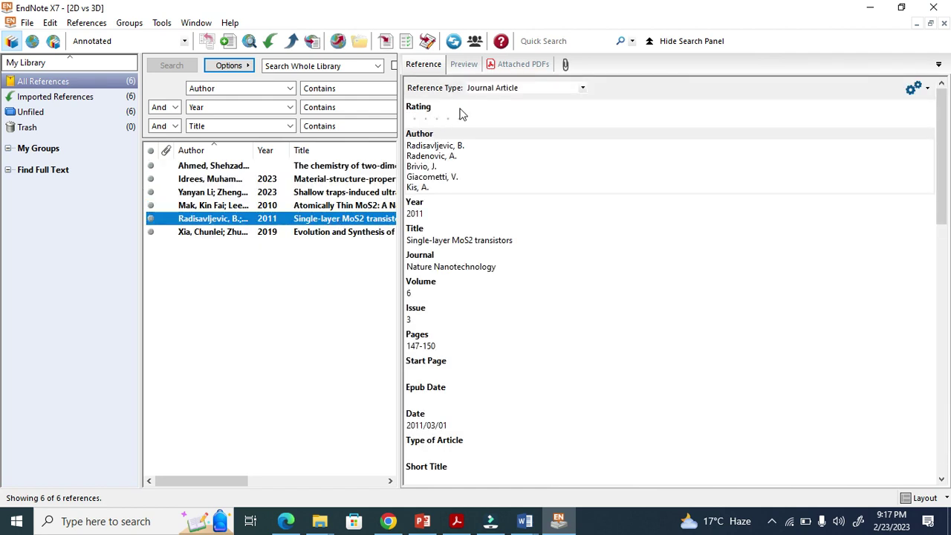
left_click(565, 65)
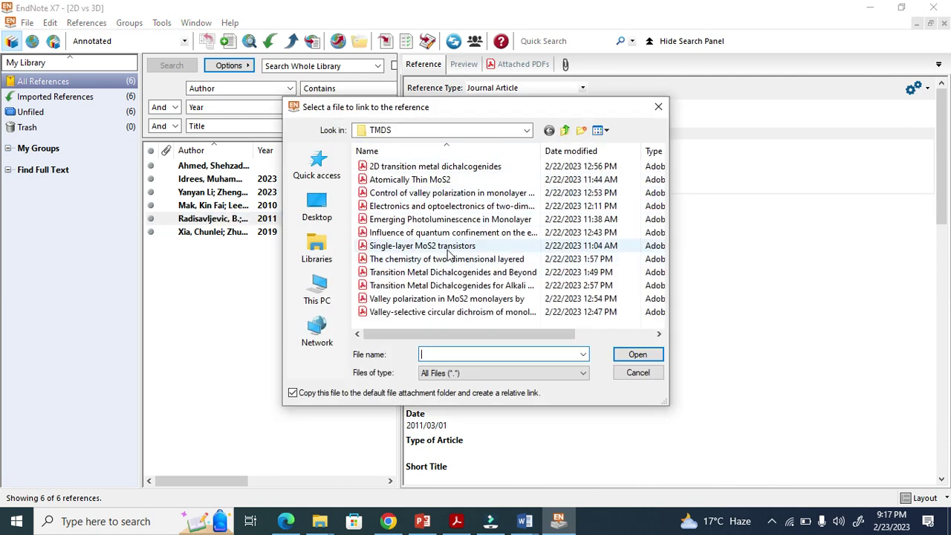
Attach 'Single-layer MoS2 transistors.pdf' to the 2011 reference and widen the PDF pane.
double_click(491, 246)
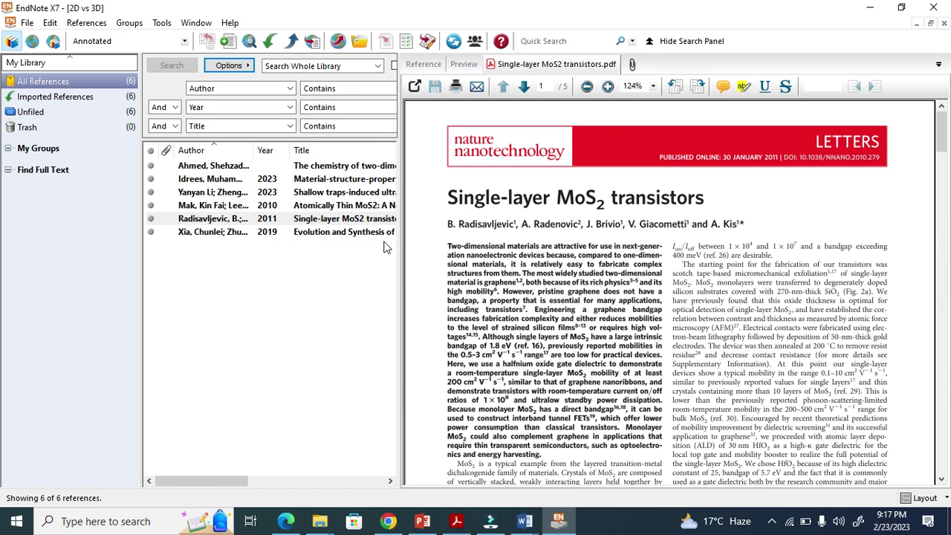
left_click(325, 219)
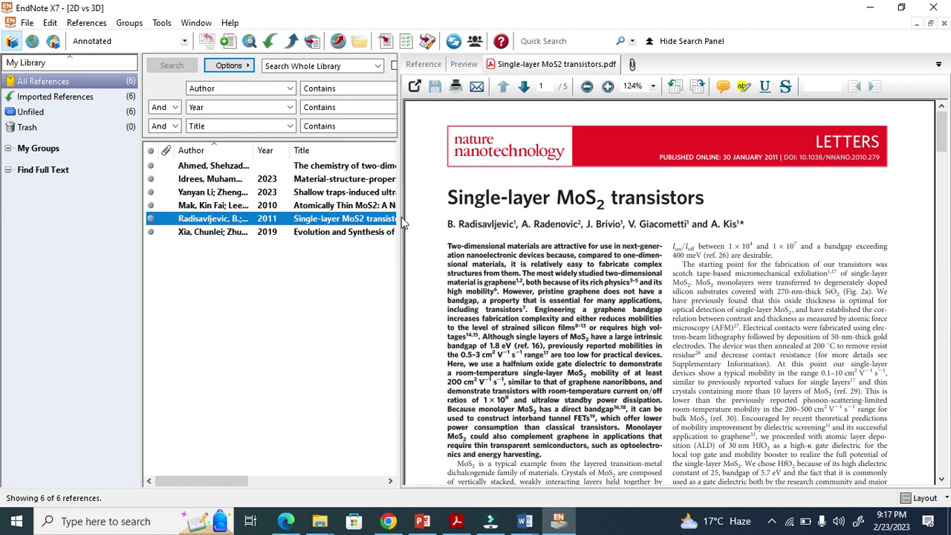
left_click_drag(399, 213, 196, 217)
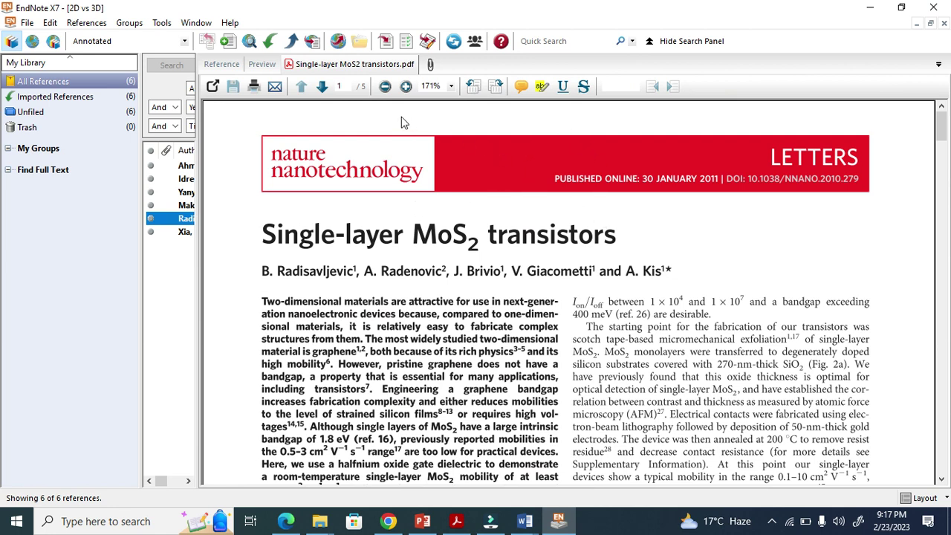
Mark the abstract with a yellow highlight on 'r us', blue underline and red strikethrough, then zoom to 150%.
left_click(405, 86)
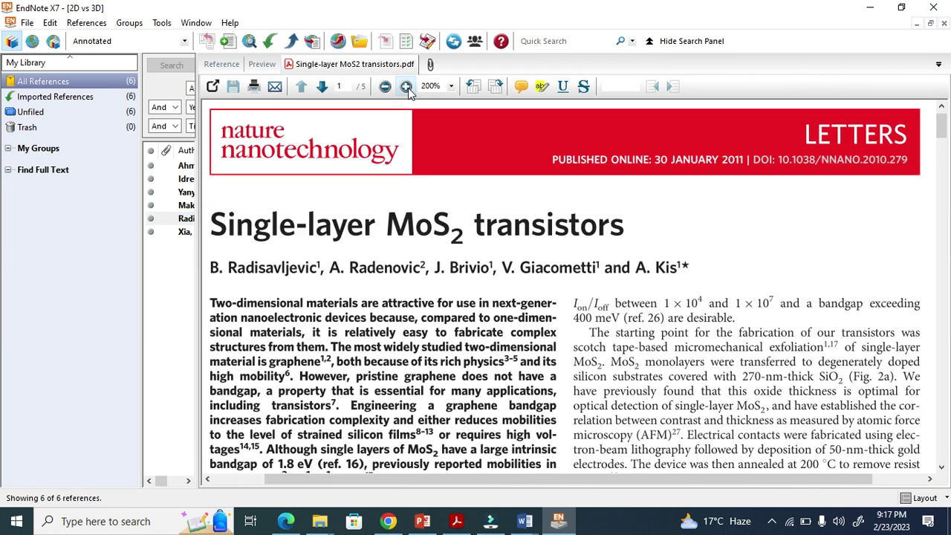
left_click(405, 86)
scroll(461, 301, "down", 1)
left_click_drag(328, 259, 370, 260)
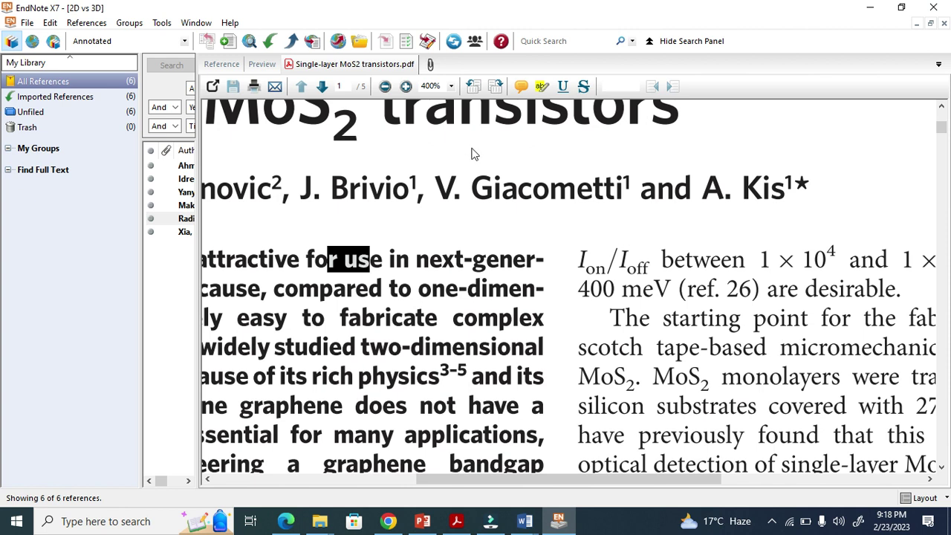
mouse_move(355, 289)
left_mouse_down()
mouse_move(462, 320)
mouse_move(443, 301)
left_mouse_up()
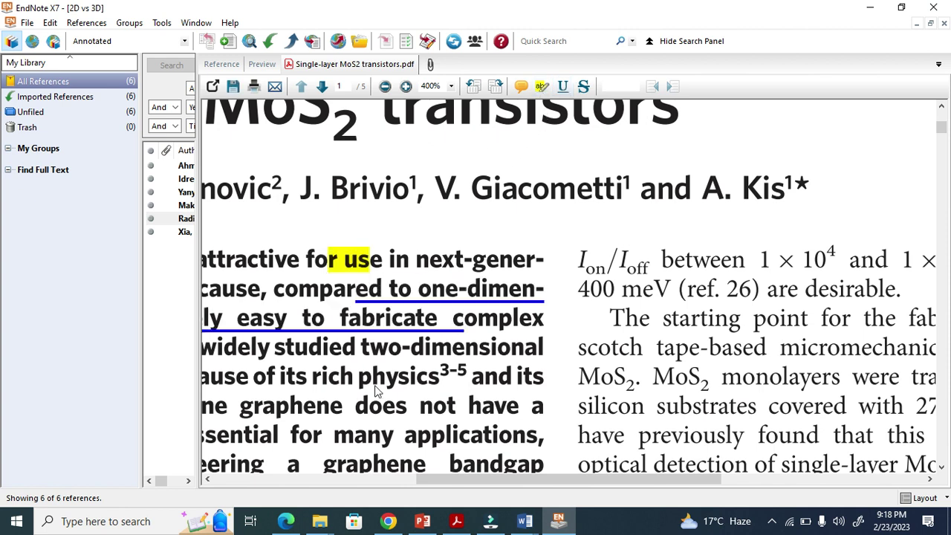
left_click_drag(315, 349, 511, 349)
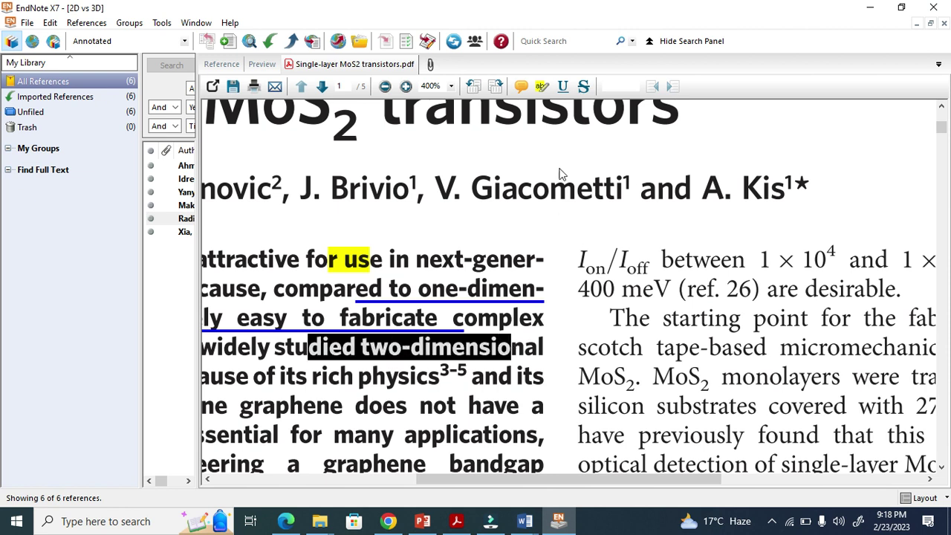
left_click(583, 87)
left_click(419, 417)
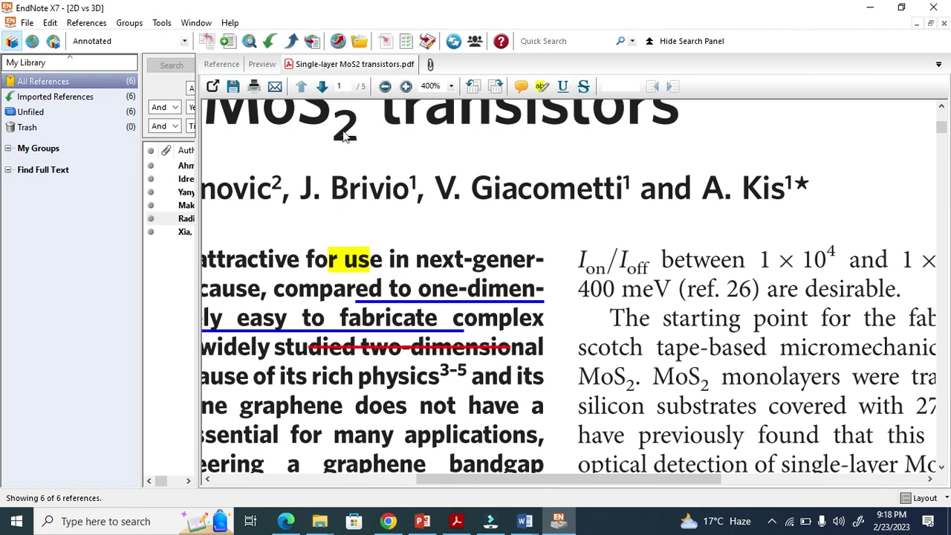
left_click(384, 86)
left_click(385, 86)
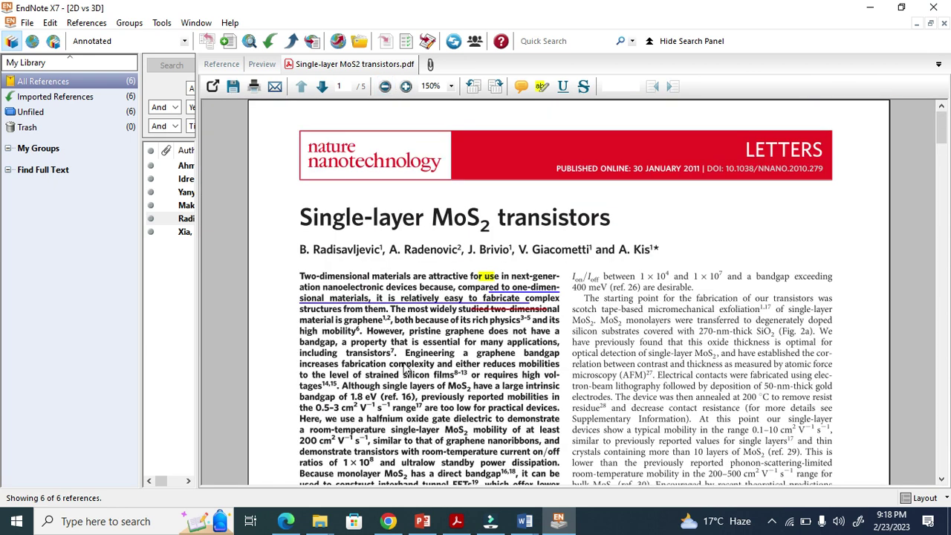